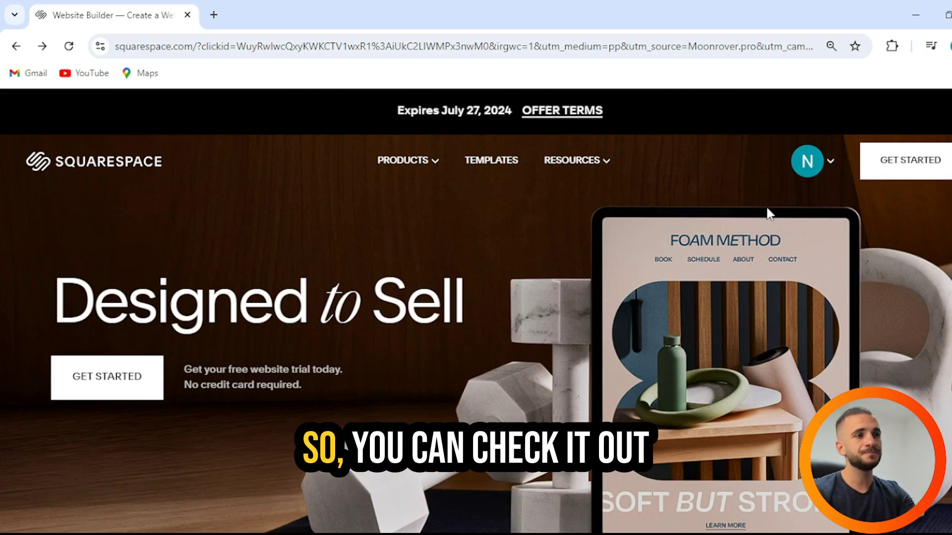
Step: Open the Account Dashboard from the account menu to see the Wave of Wealth site
left_click(811, 170)
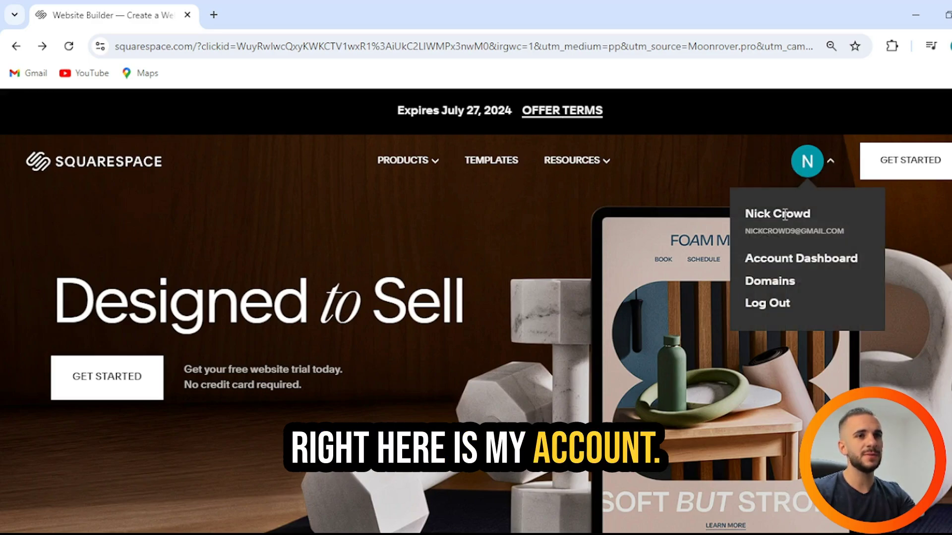
left_click(768, 261)
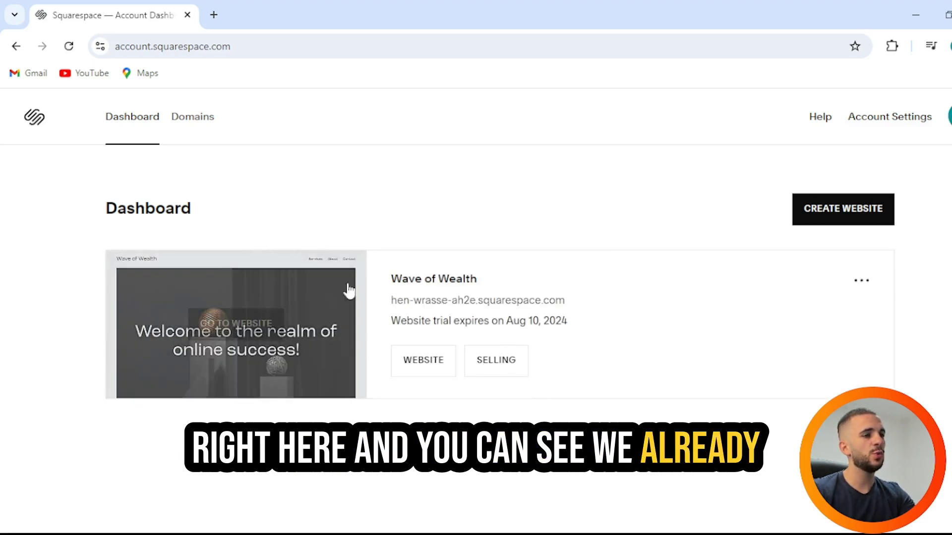
mouse_move(375, 286)
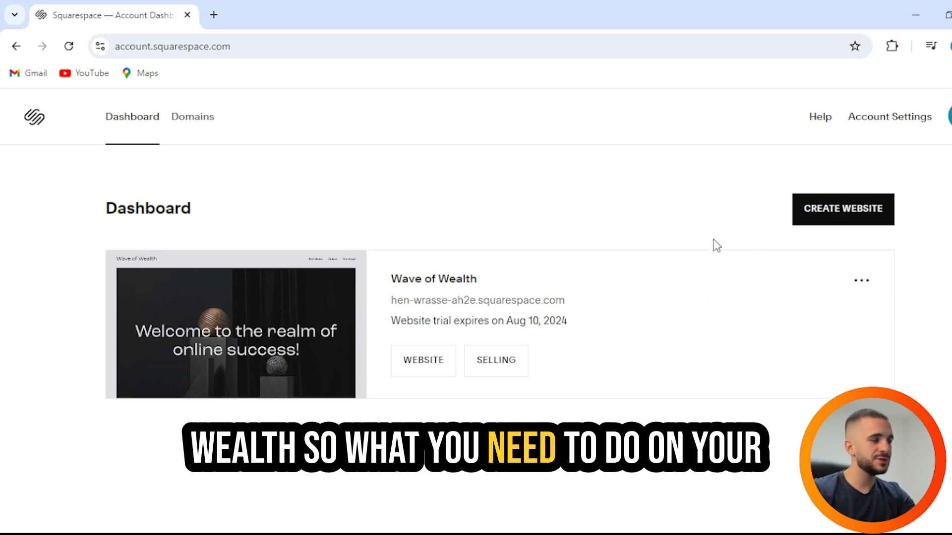
Step: Start creating a new website and filter the templates to the Online Store type
left_click(834, 216)
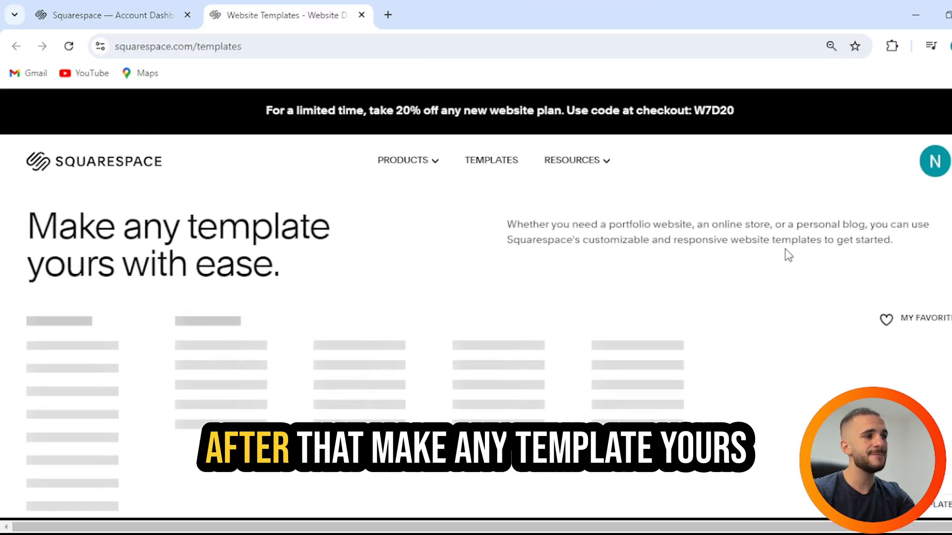
left_click_drag(6, 218, 354, 266)
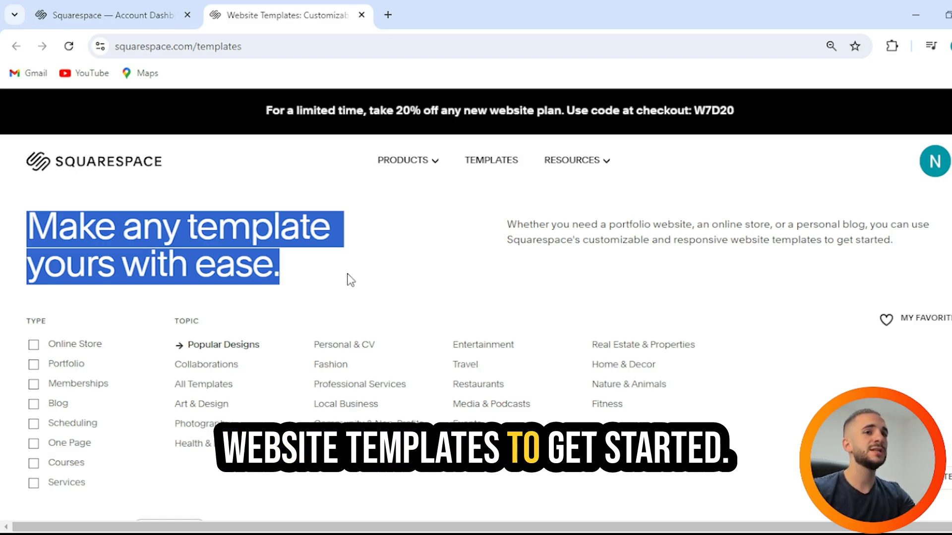
scroll(328, 266, "down", 3)
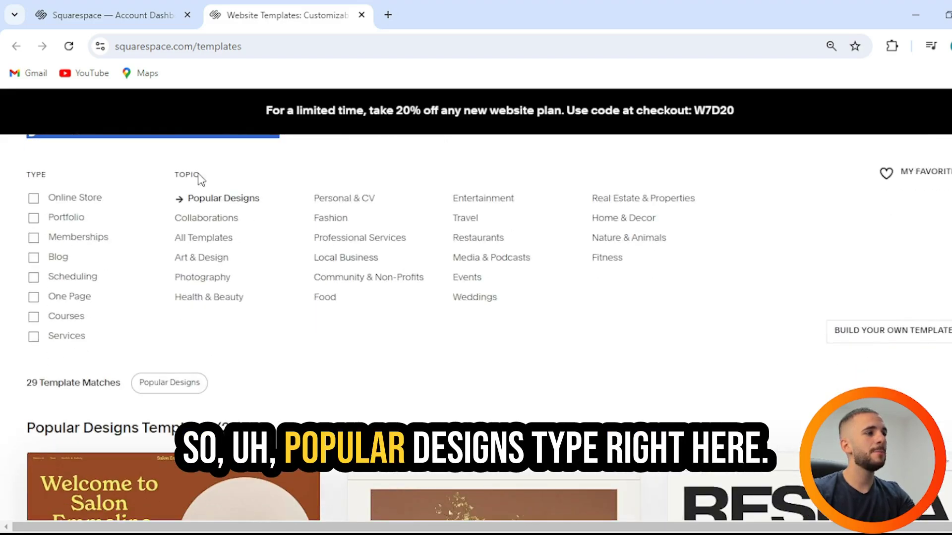
left_click(57, 201)
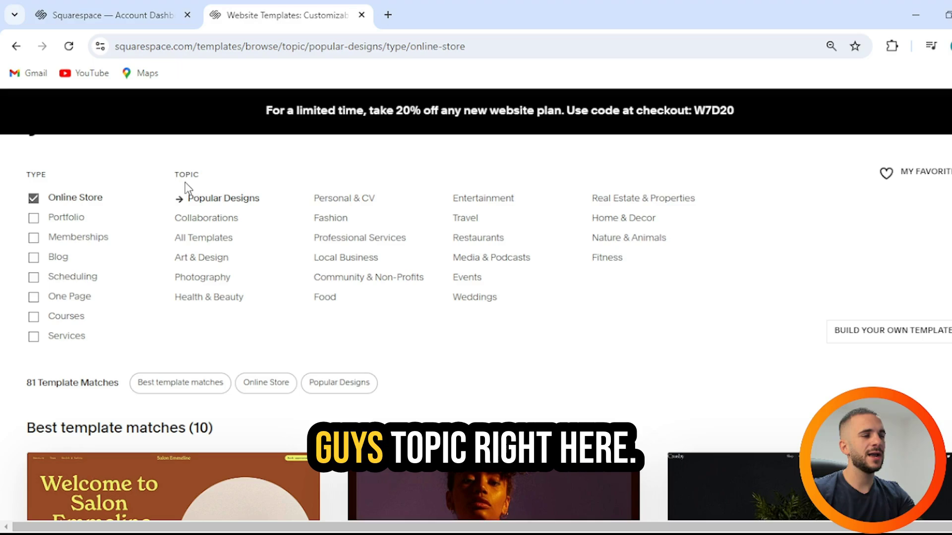
left_click_drag(186, 176, 207, 178)
scroll(266, 197, "down", 3)
left_click(279, 154)
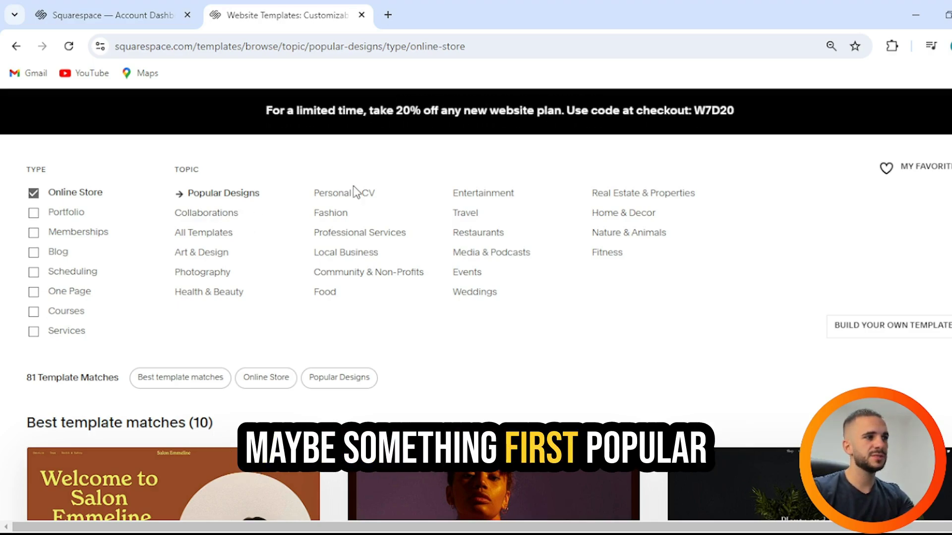
Step: Compare Travel and Community topics, settle on Professional Services, and open the Kester template
left_click(356, 233)
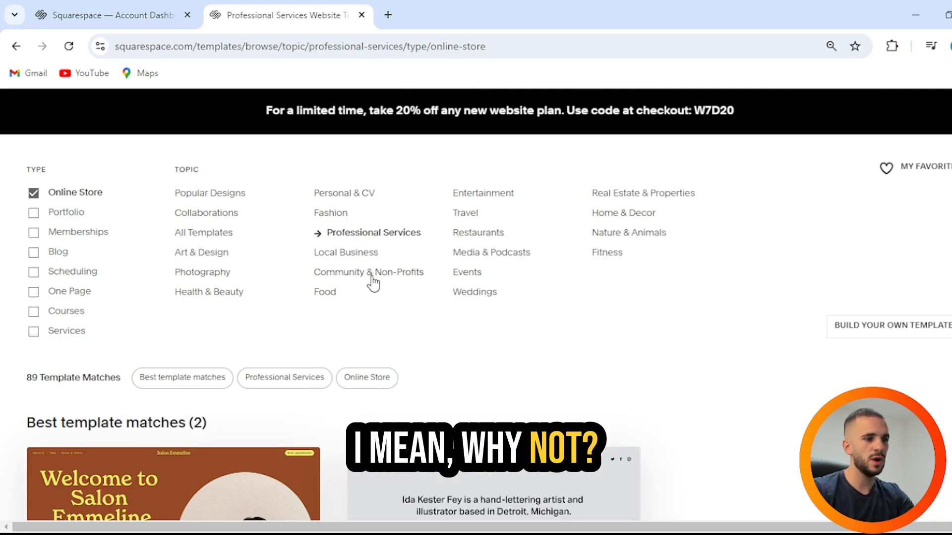
left_click(471, 213)
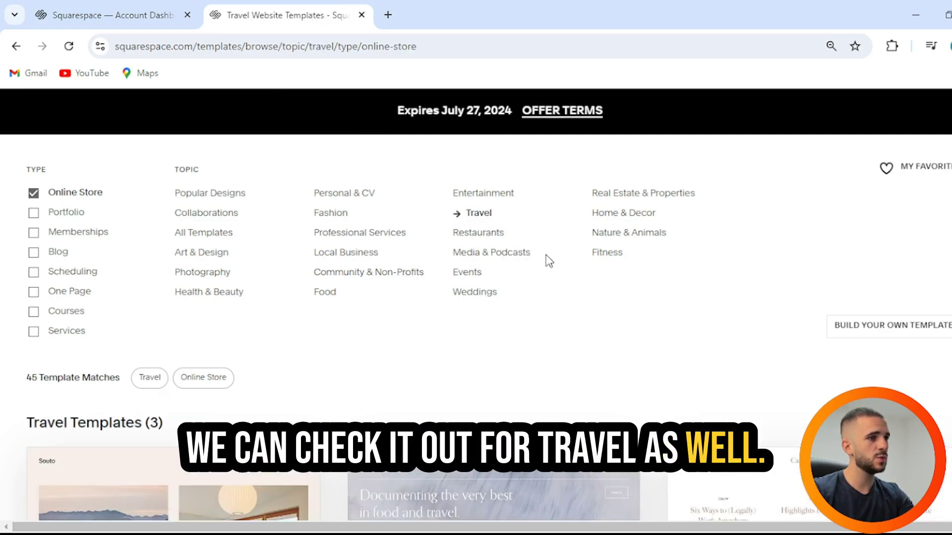
left_click(405, 276)
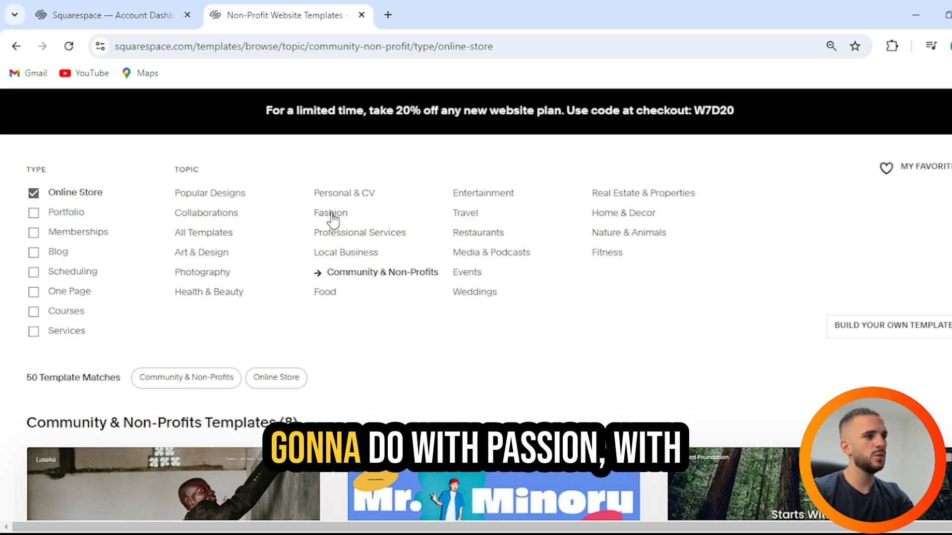
left_click(359, 232)
scroll(382, 272, "down", 4)
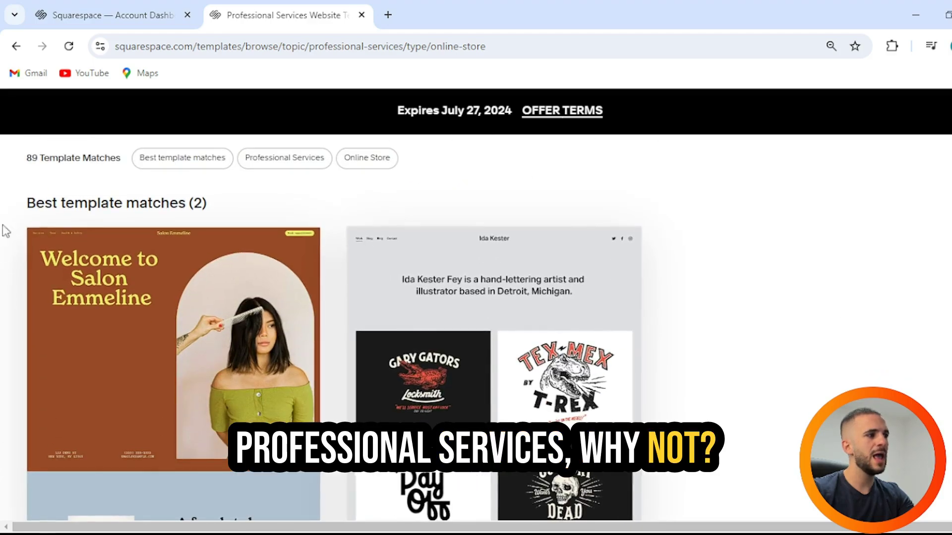
scroll(246, 238, "down", 2)
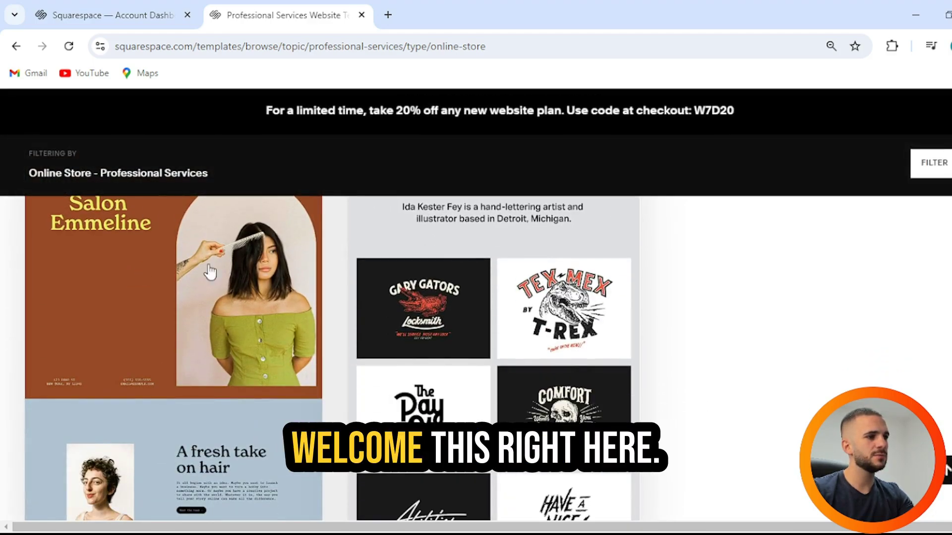
scroll(628, 324, "up", 1)
left_click(630, 327)
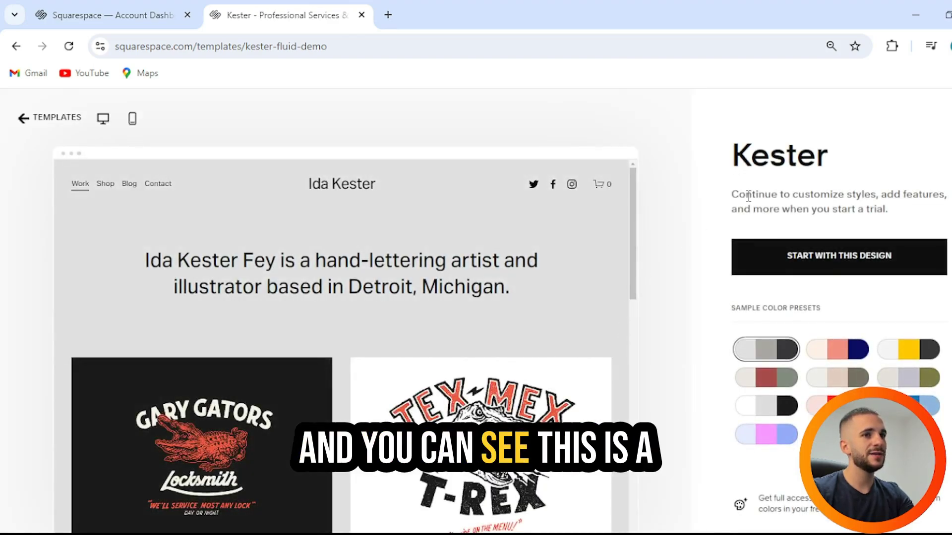
Step: Preview the Kester template in peach, grey-beige, white-grey-black and blue colour schemes
left_click_drag(733, 156, 820, 158)
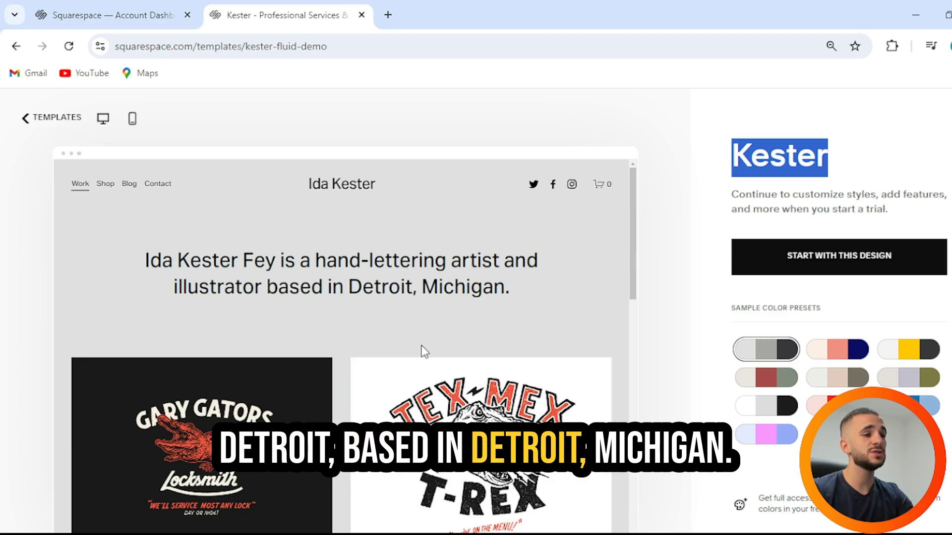
scroll(421, 351, "down", 2)
scroll(421, 351, "down", 3)
scroll(421, 351, "up", 1)
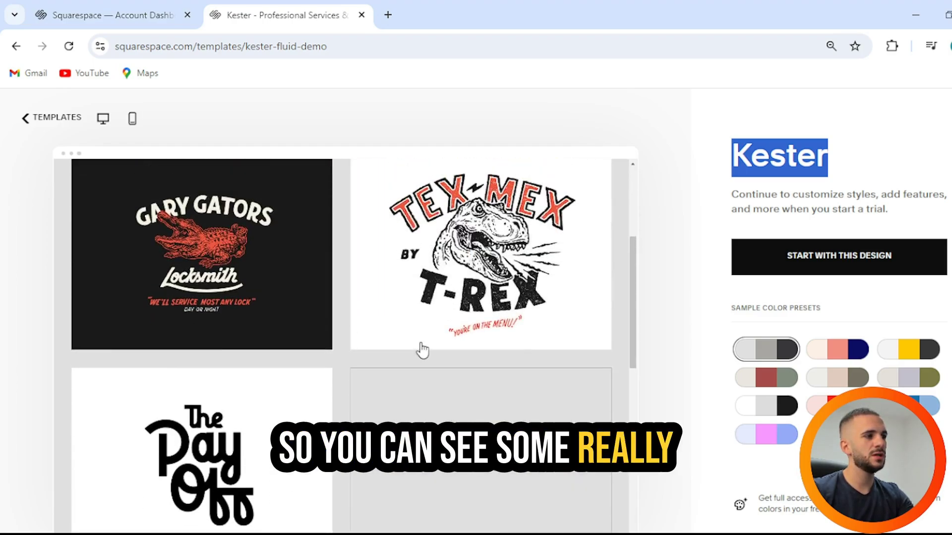
scroll(421, 351, "down", 6)
scroll(419, 349, "up", 4)
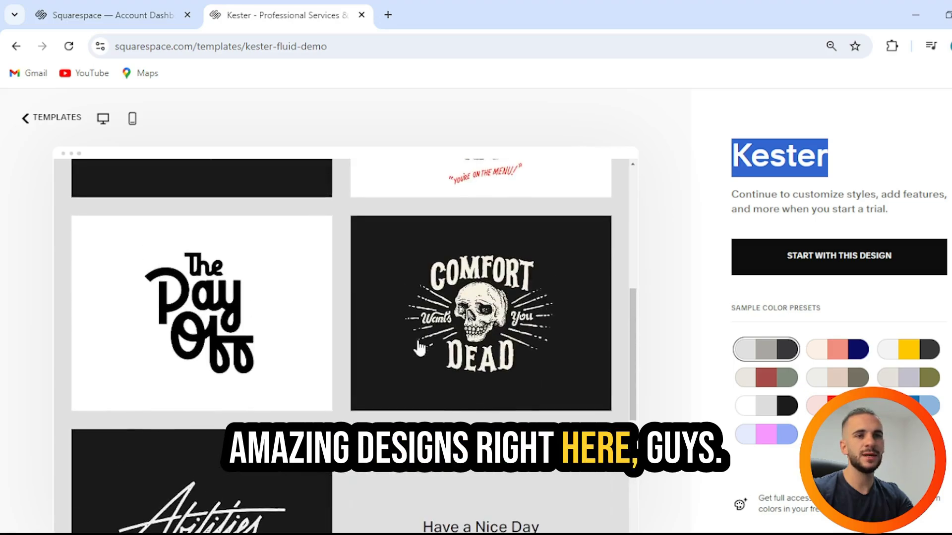
scroll(446, 349, "up", 3)
left_click(837, 353)
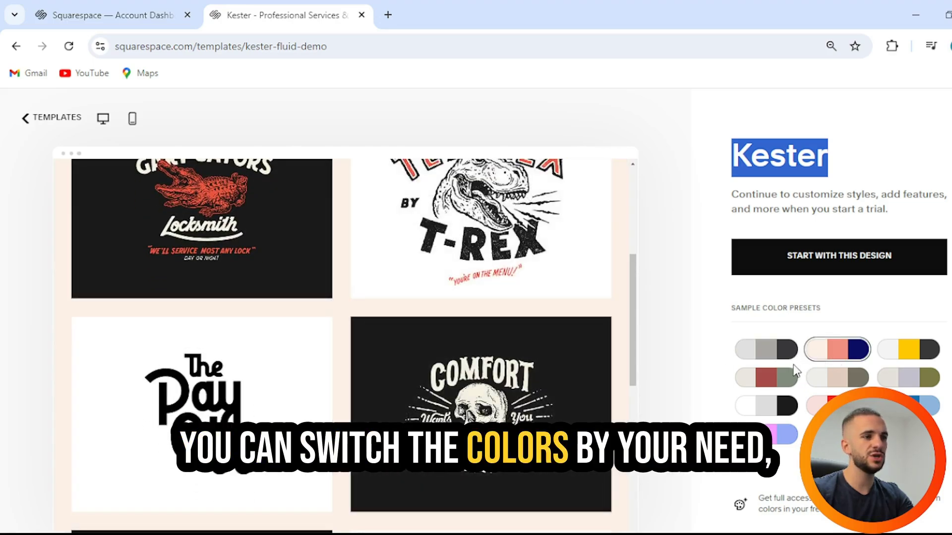
left_click(771, 379)
left_click(790, 408)
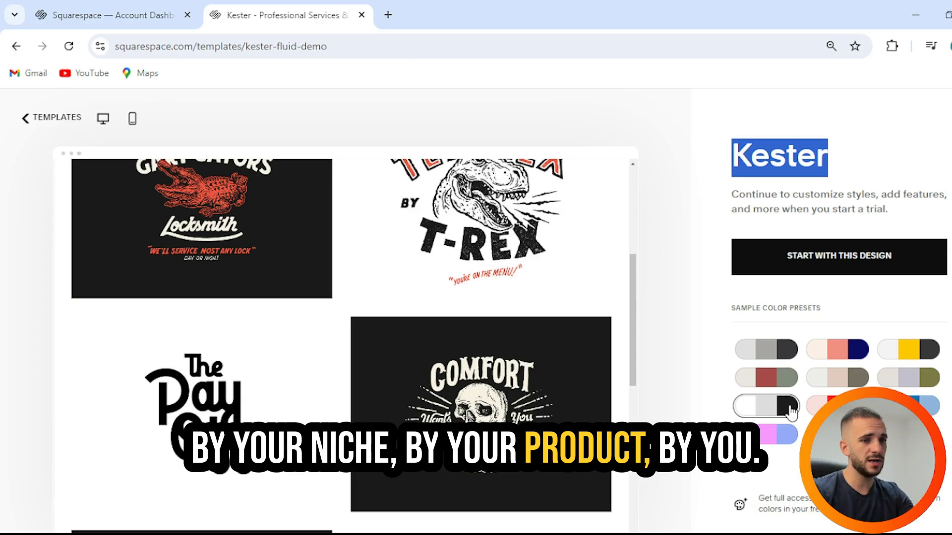
scroll(626, 378, "up", 6)
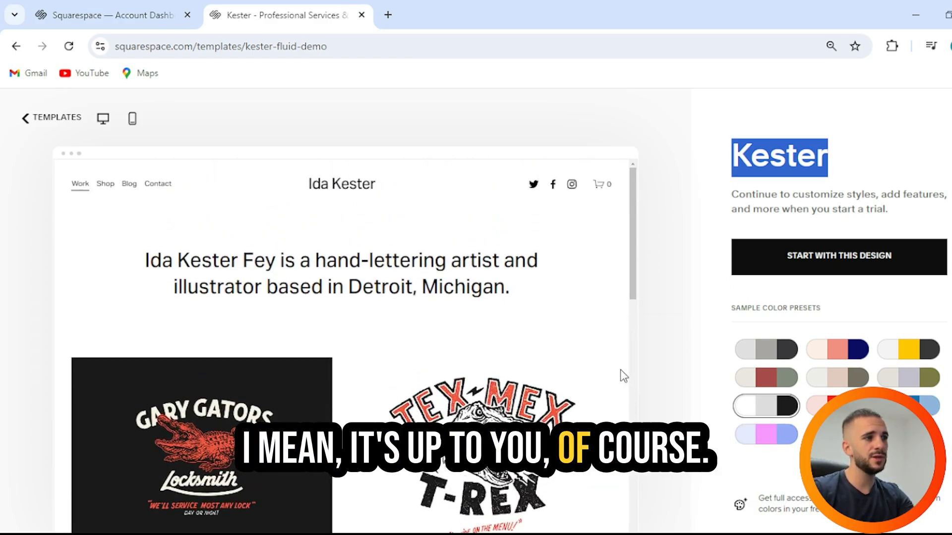
left_click(925, 407)
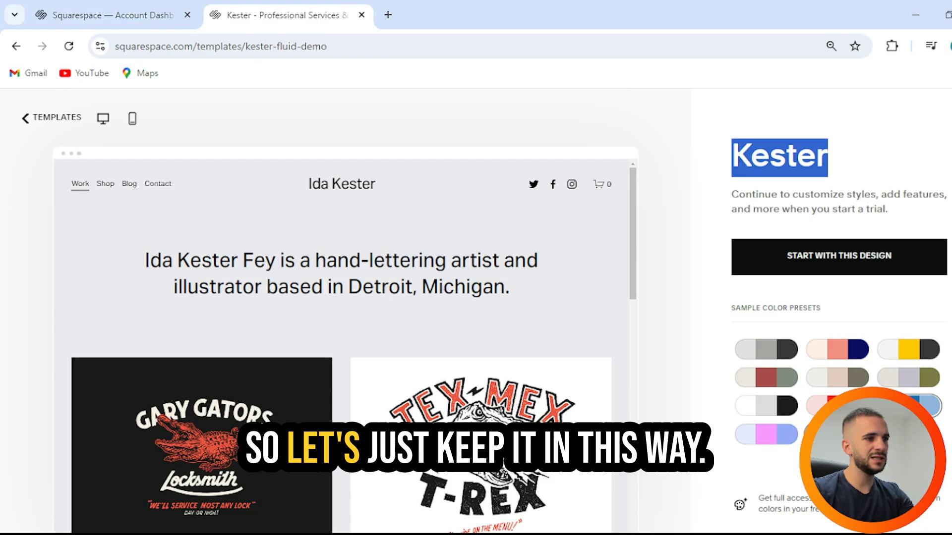
Step: Start a new site from the Kester design
scroll(534, 313, "down", 6)
scroll(619, 289, "up", 4)
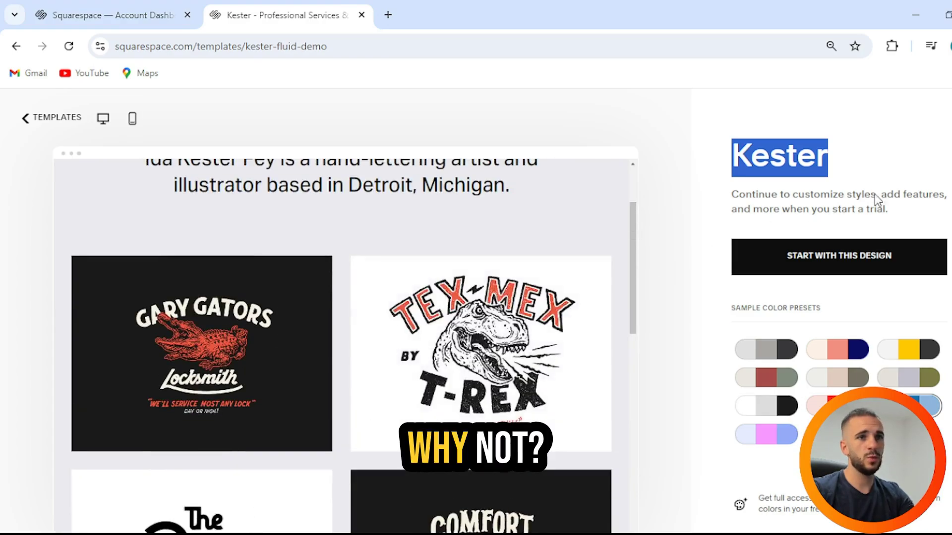
left_click(823, 268)
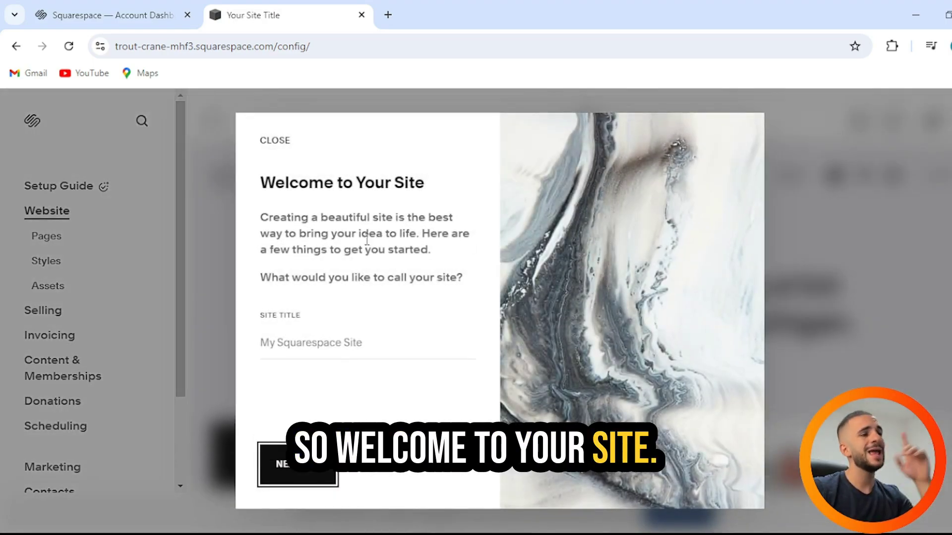
Step: Set the site title to WoW and continue setup
left_click(331, 340)
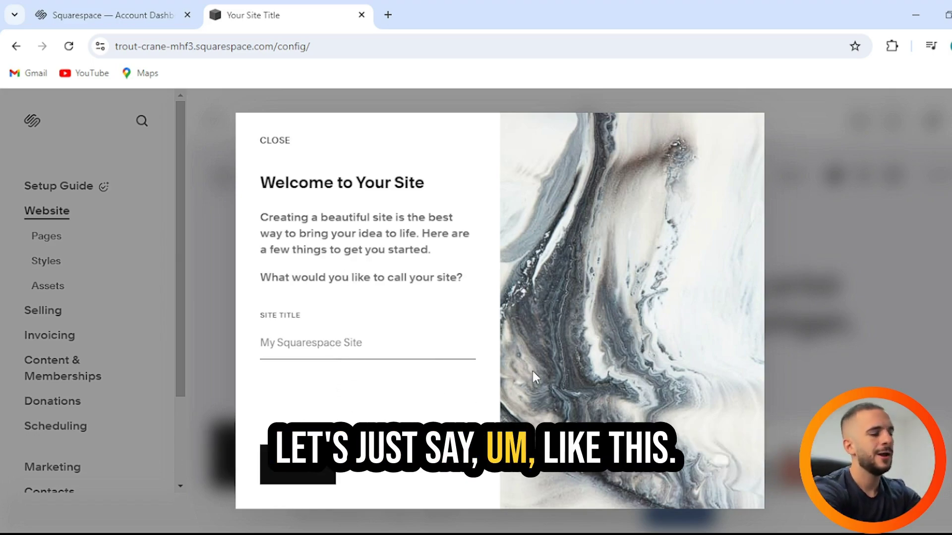
type("WoW")
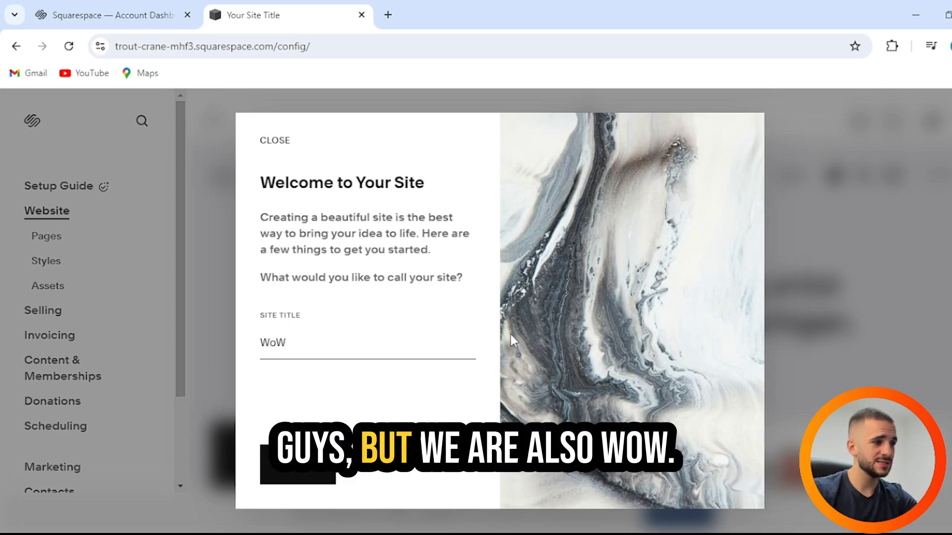
left_click(298, 473)
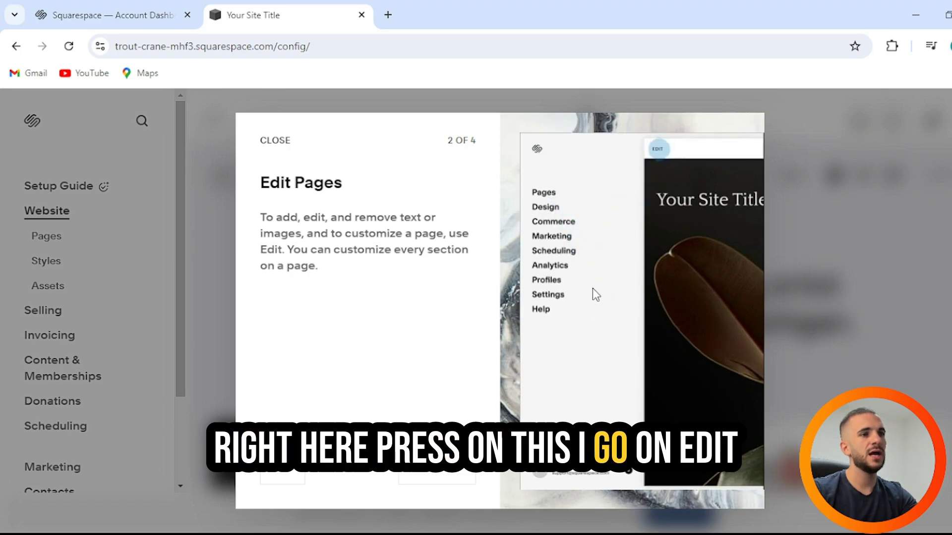
Step: Step through the Create Pages and Style Your Site tour screens and close the tour
left_click(466, 478)
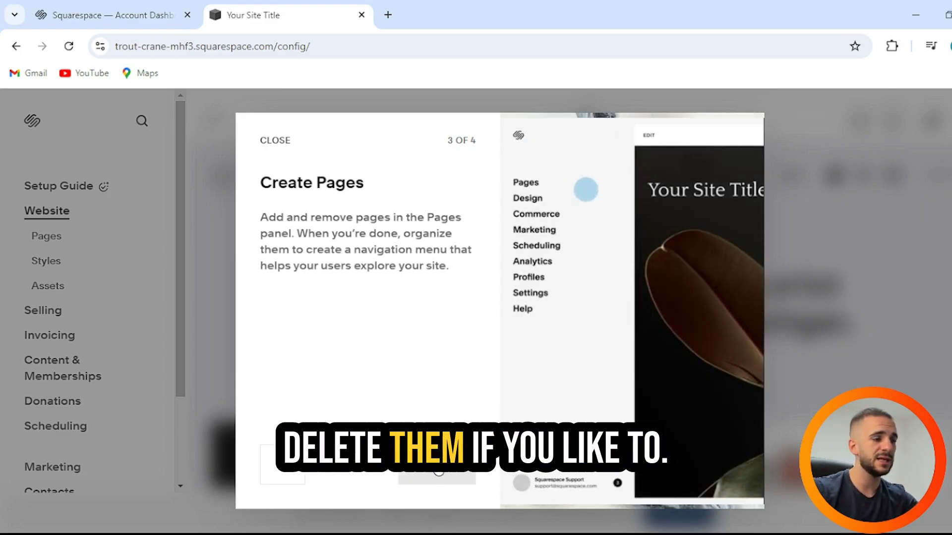
left_click(438, 471)
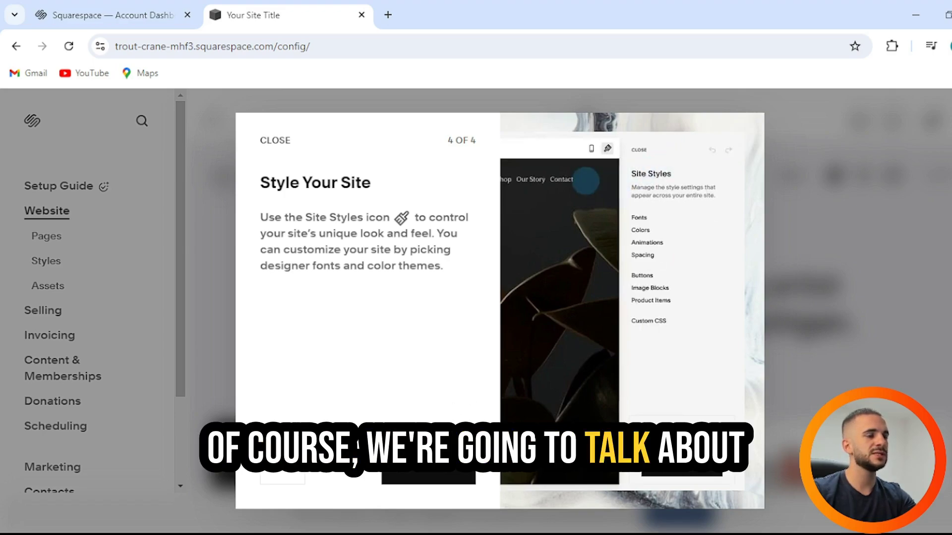
left_click(438, 478)
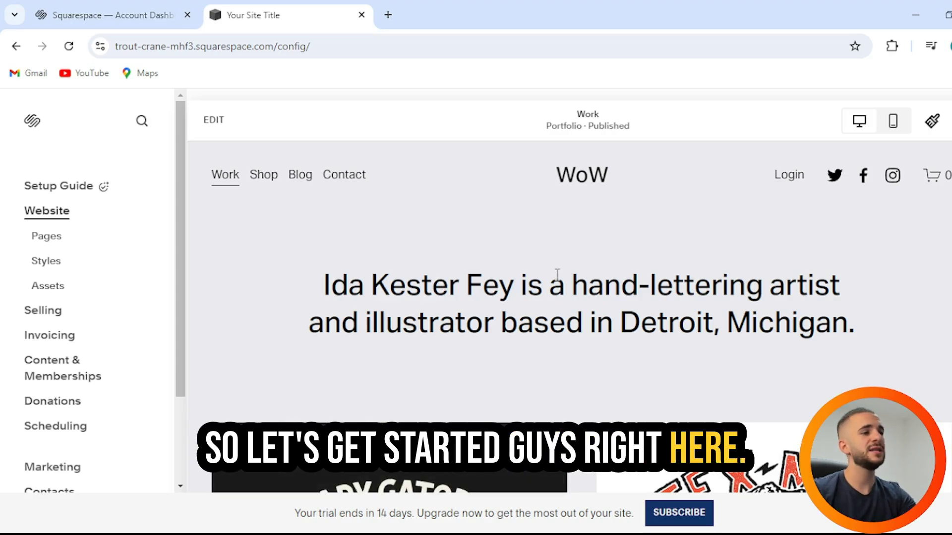
Step: On the Work page, delete the intro sentence and switch the text style to Heading 1
scroll(556, 275, "down", 2)
scroll(424, 276, "up", 2)
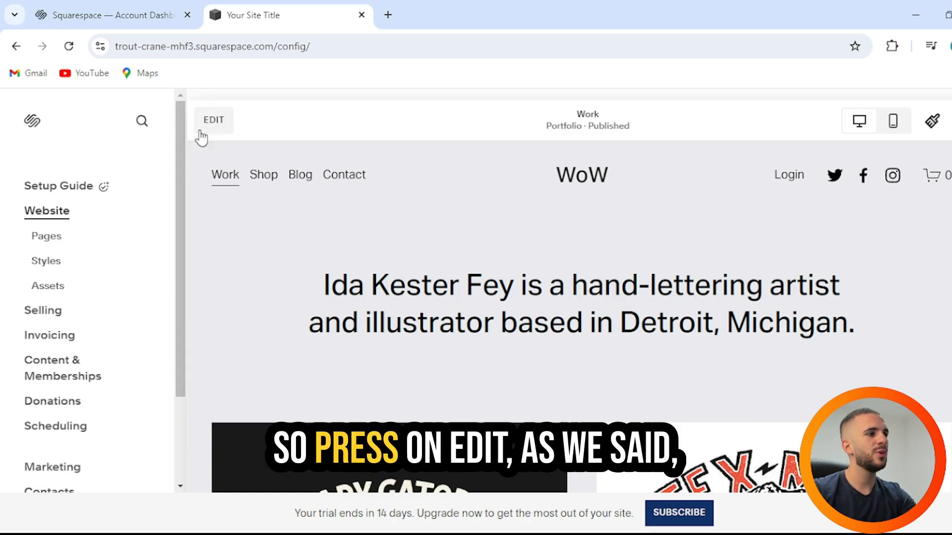
left_click(61, 188)
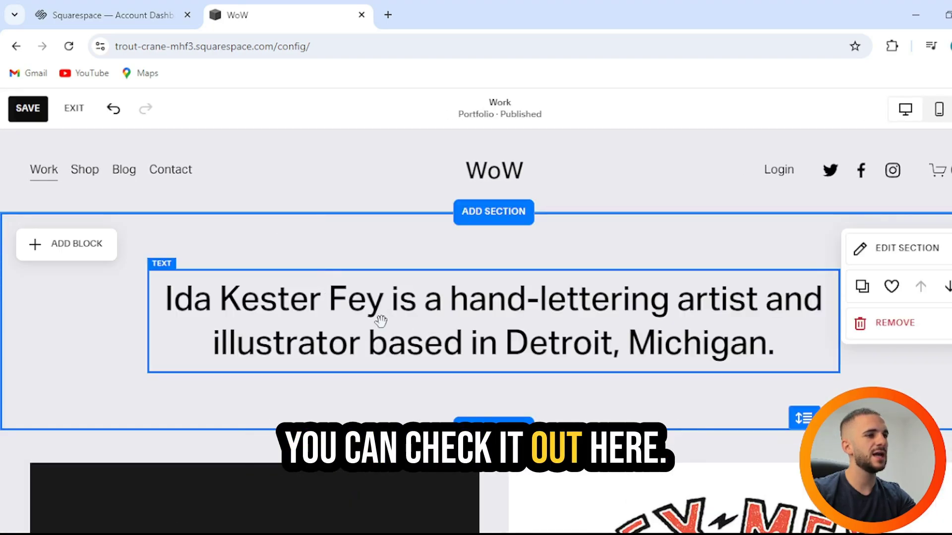
left_click(649, 354)
left_click_drag(779, 350, 165, 290)
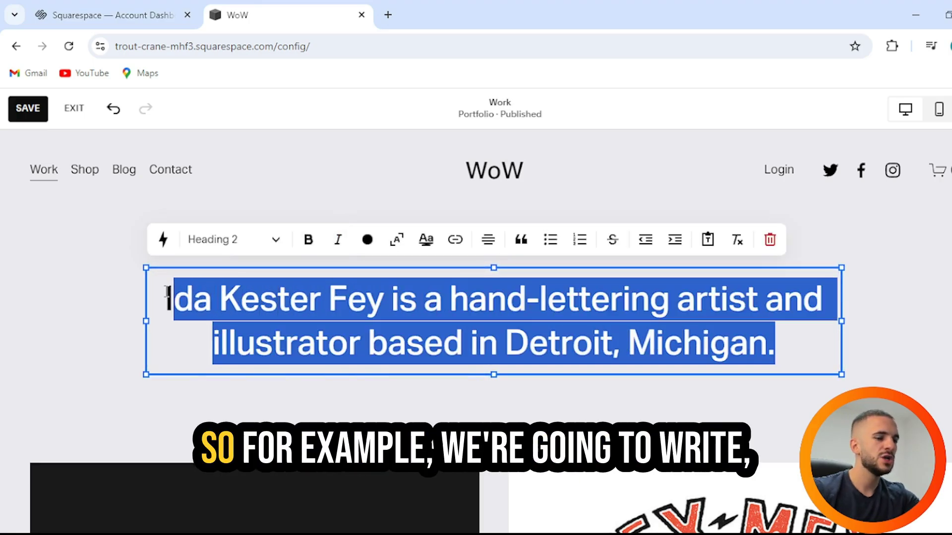
key("BackSpace")
type("W")
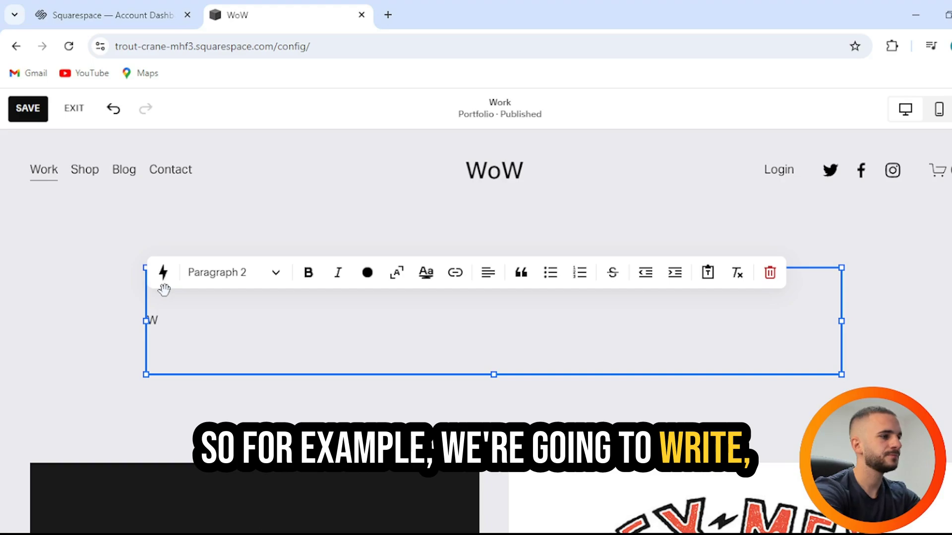
key("BackSpace")
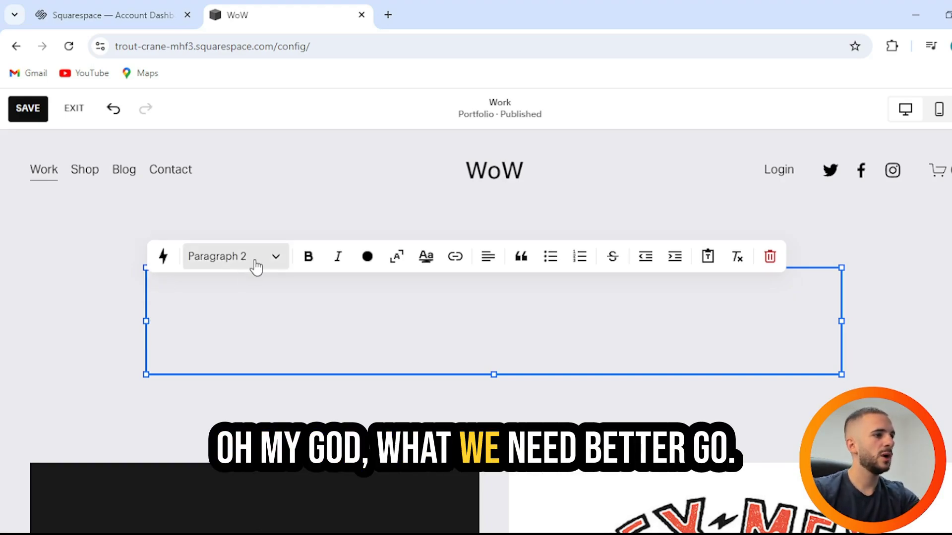
left_click(272, 262)
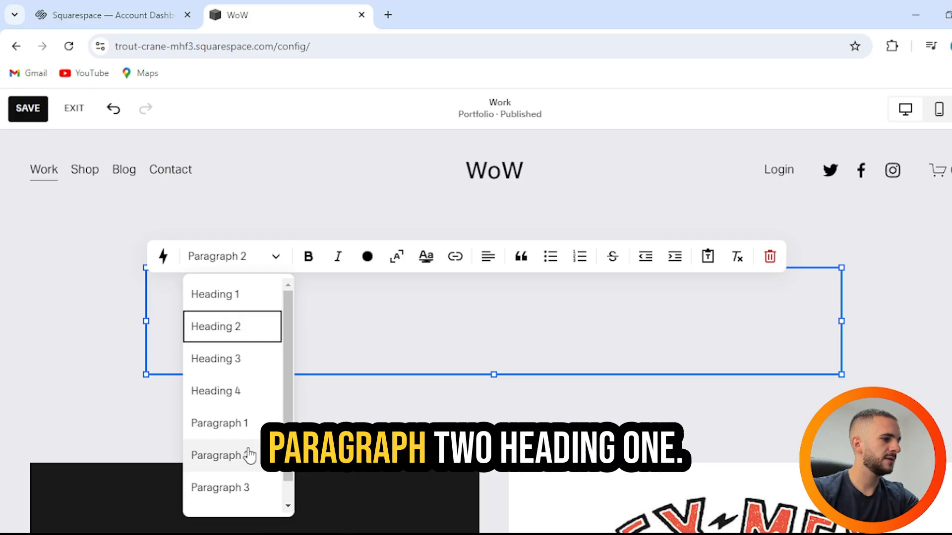
left_click(248, 296)
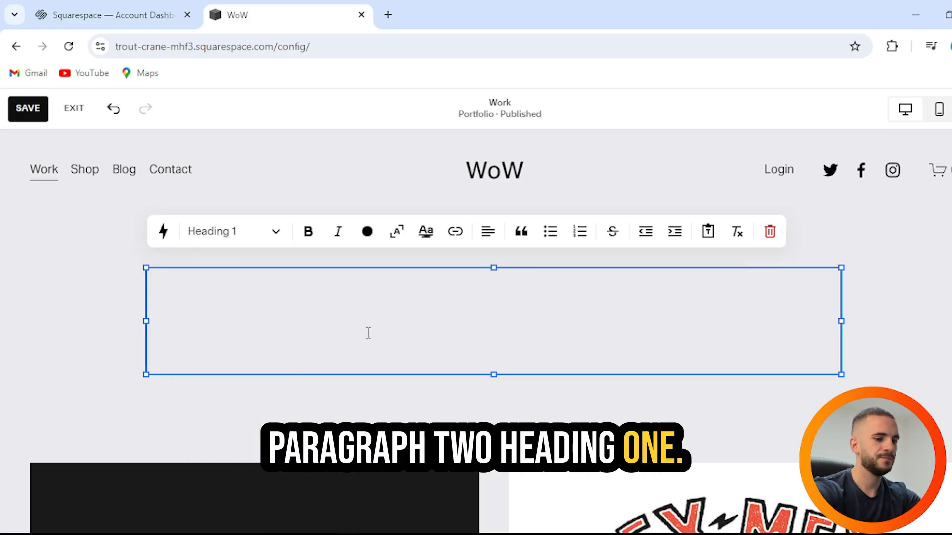
Step: Type the WAVE OF WEALTH headline, centre it and make it bold
type("W")
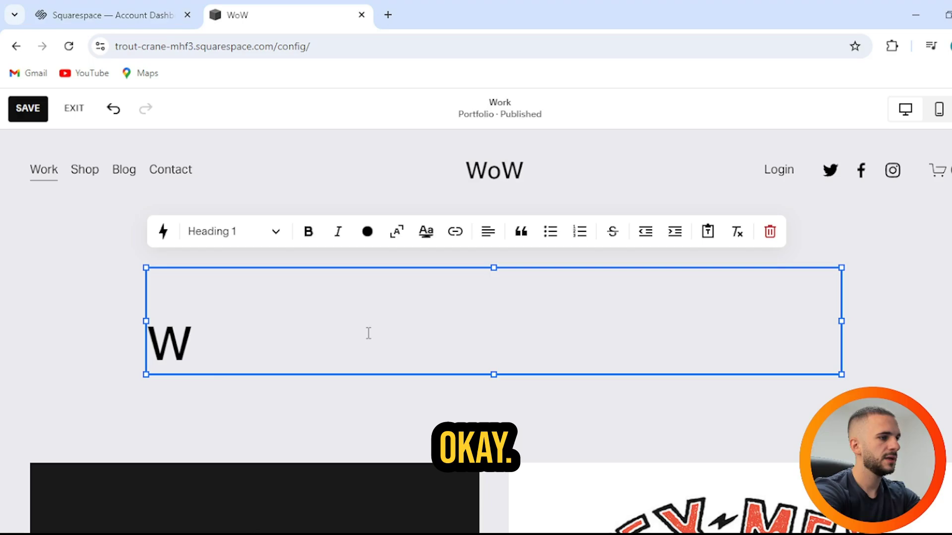
type("AVE OF WEALTH")
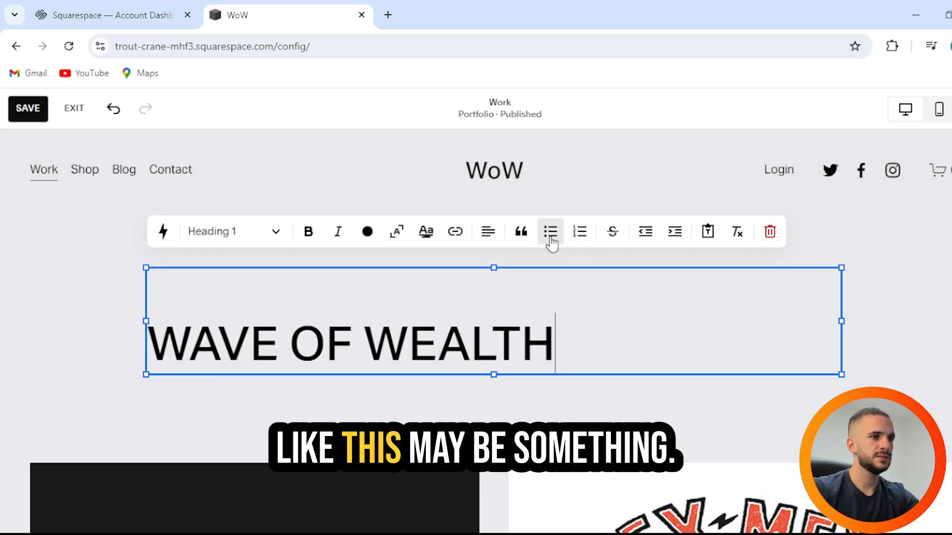
left_click(674, 232)
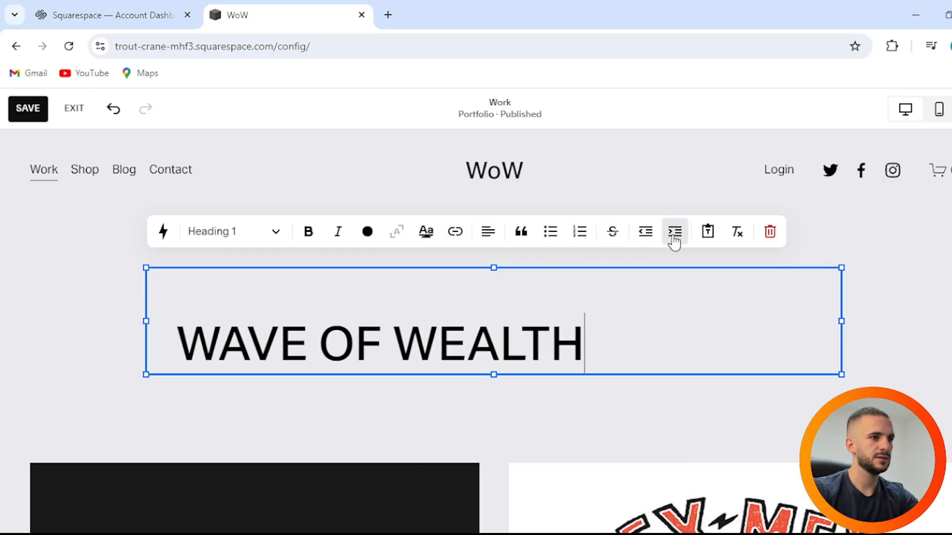
left_click(674, 231)
left_click(674, 232)
left_click(674, 231)
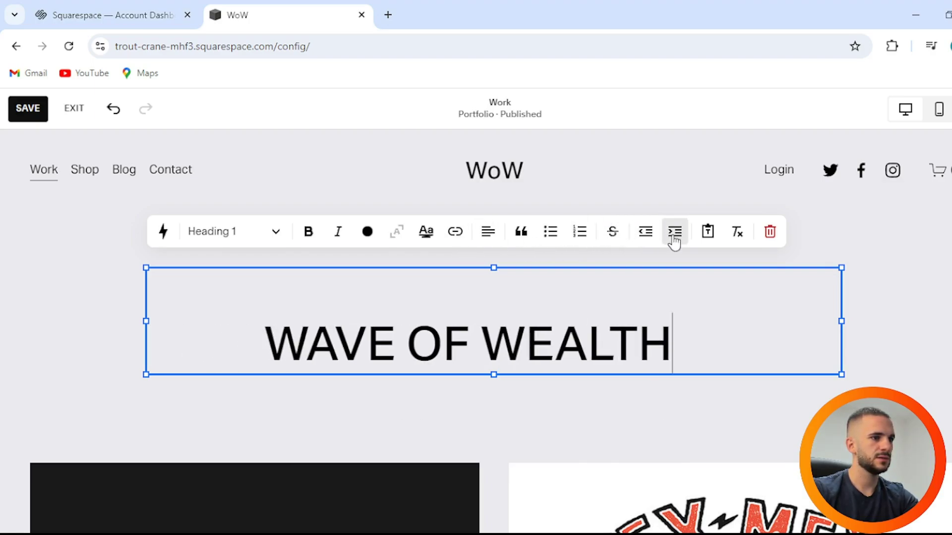
left_click(486, 239)
left_click(474, 268)
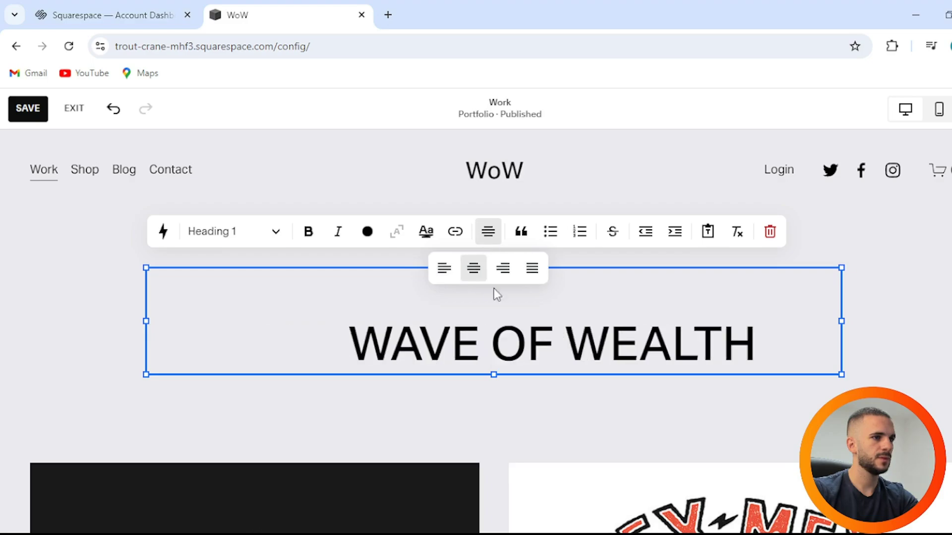
left_click(645, 238)
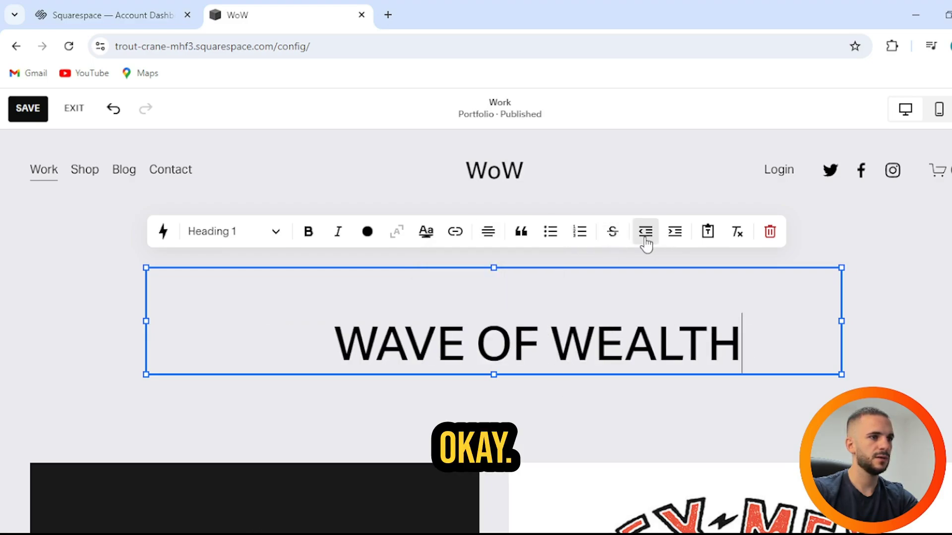
left_click(645, 238)
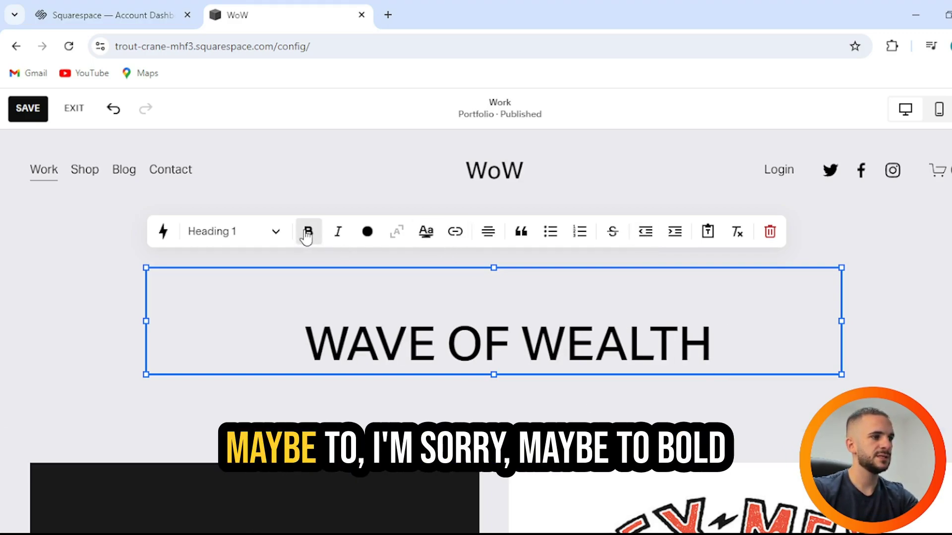
left_click_drag(704, 346, 293, 334)
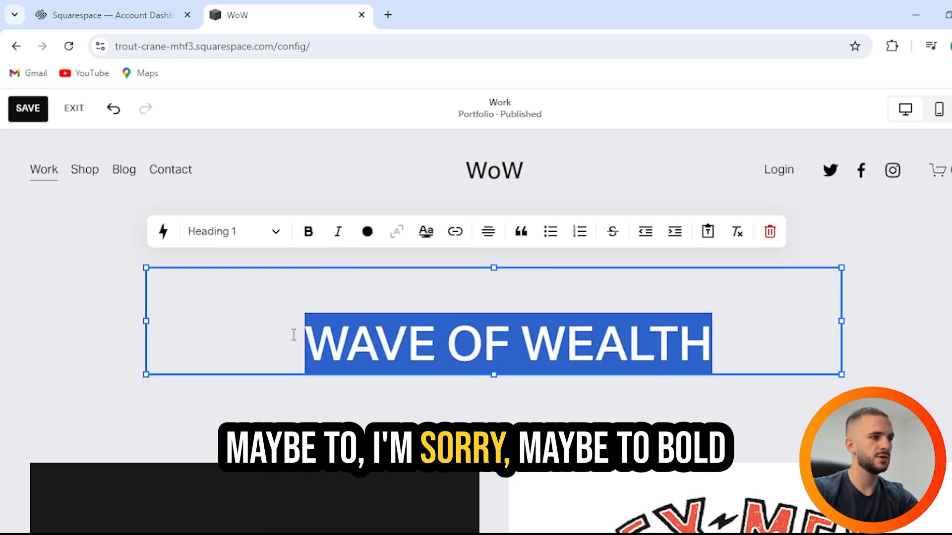
left_click(309, 231)
left_click(589, 420)
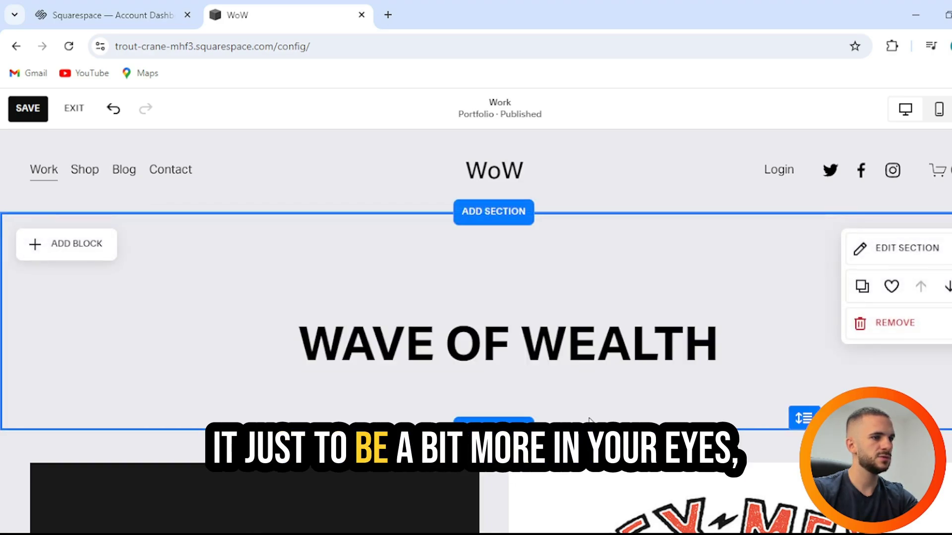
Step: Add a Contact us form section to the Work page
scroll(649, 301, "down", 3)
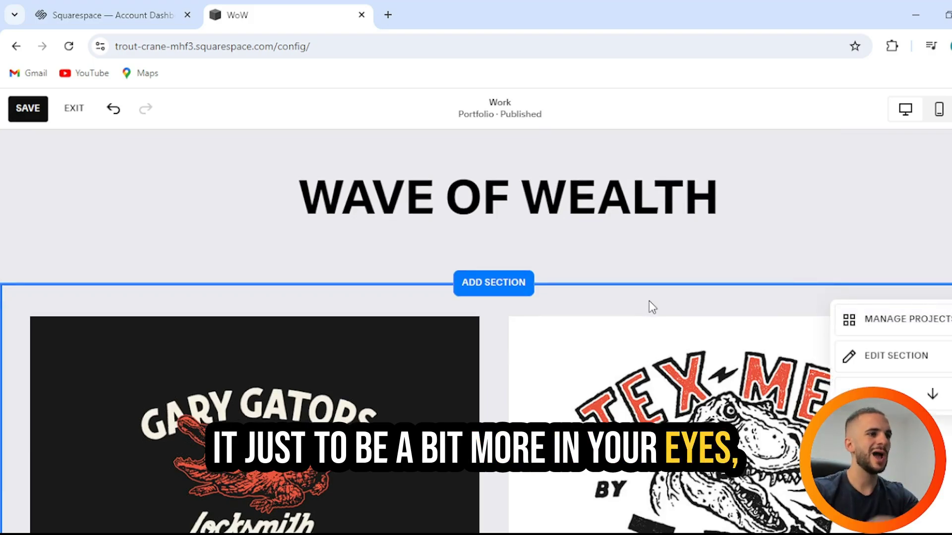
left_click(521, 297)
scroll(208, 370, "down", 2)
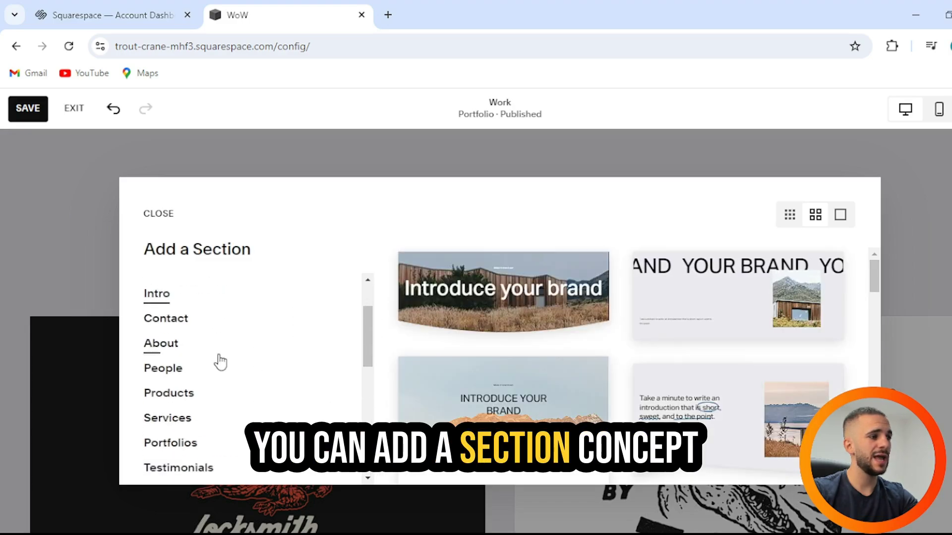
scroll(173, 374, "down", 3)
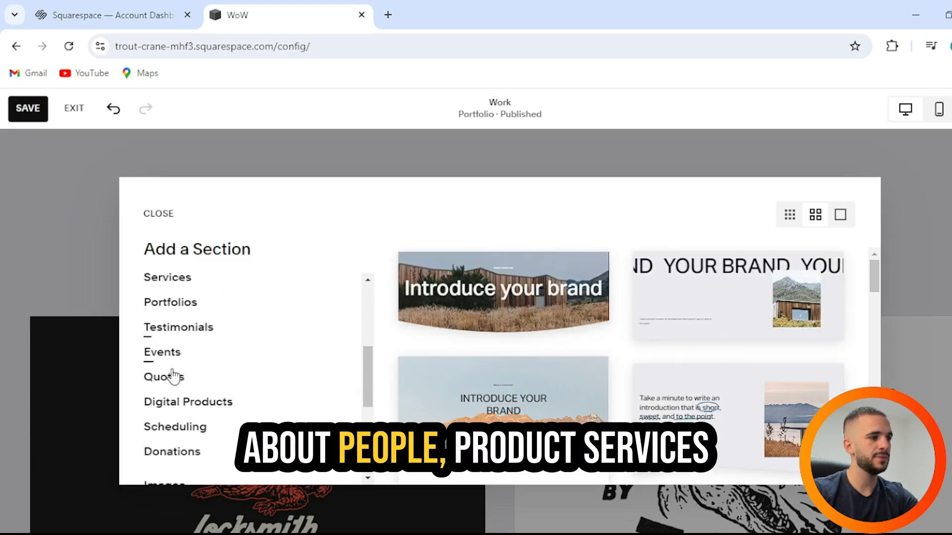
scroll(208, 397, "down", 2)
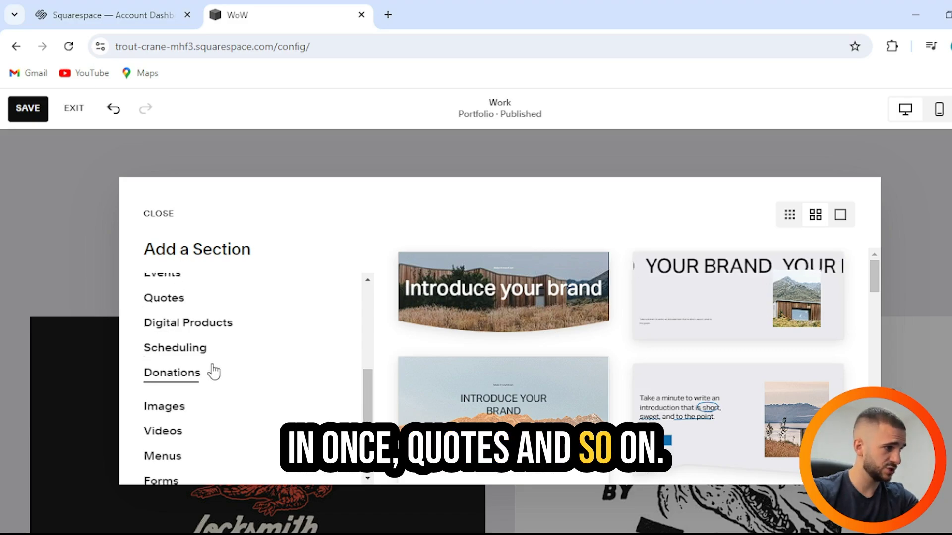
scroll(212, 370, "down", 3)
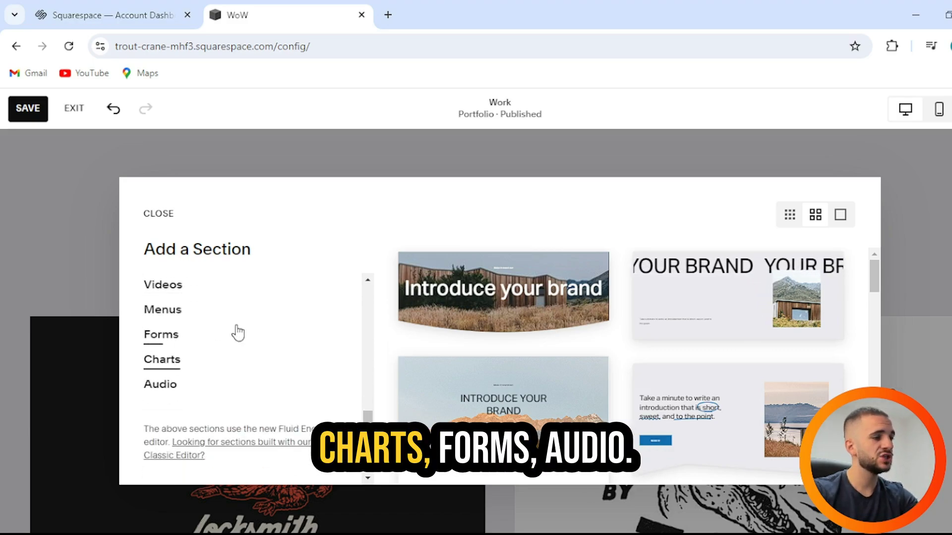
scroll(248, 357, "up", 8)
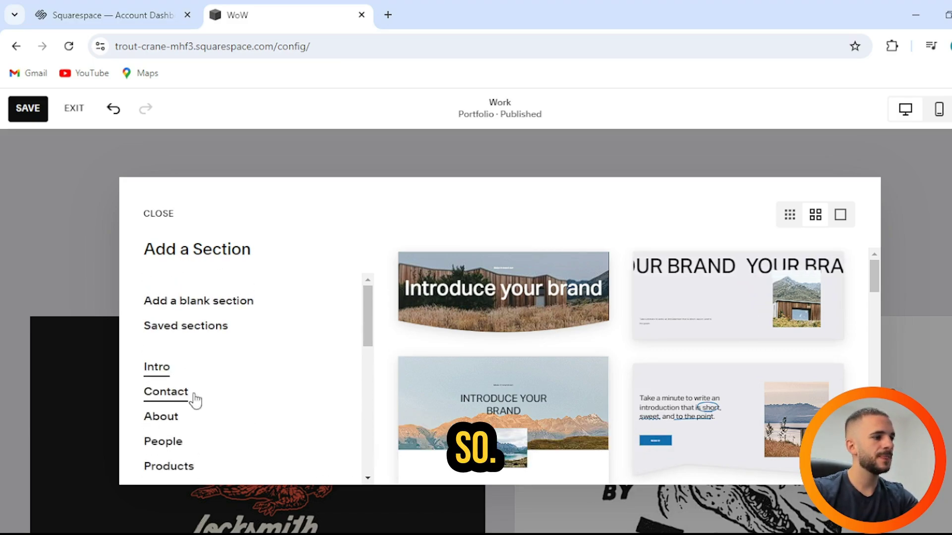
left_click(195, 400)
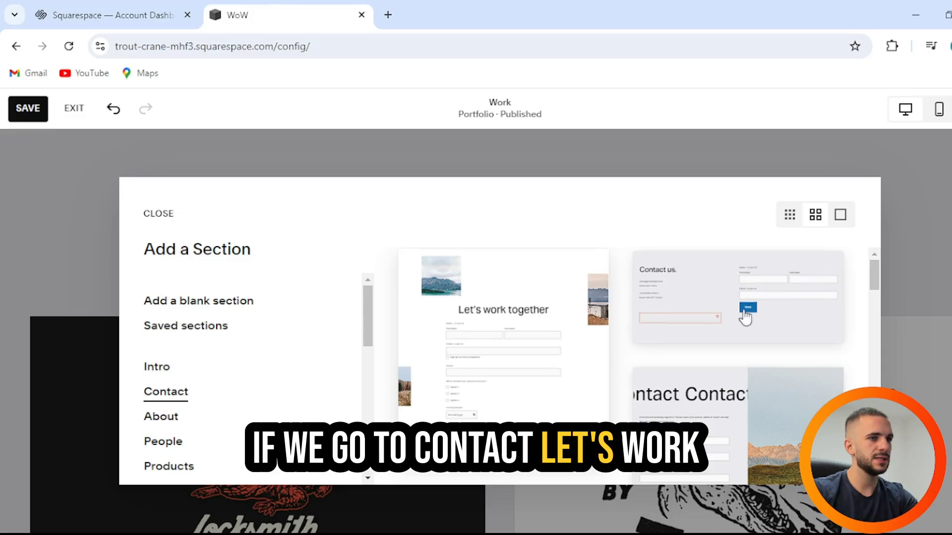
left_click(760, 308)
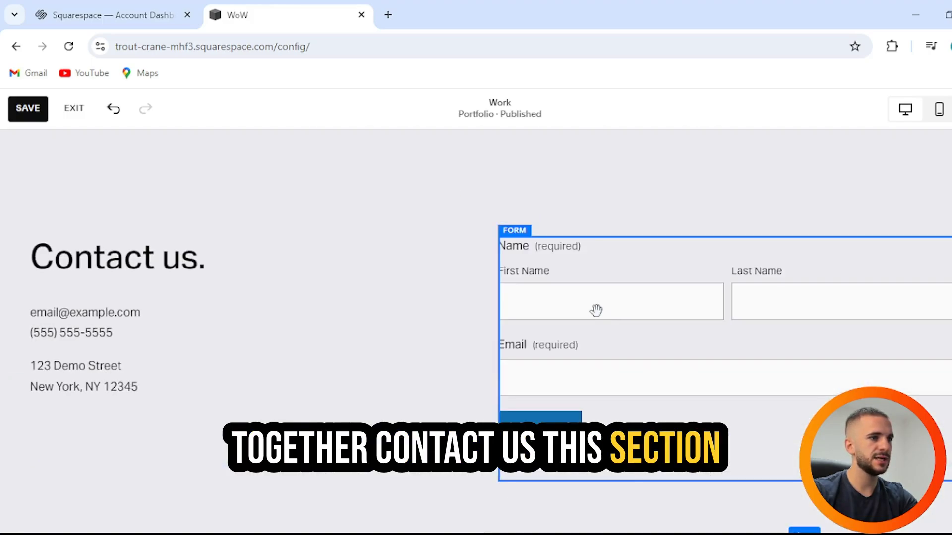
Step: Remove the Contact us section and confirm the deletion
scroll(199, 292, "up", 5)
scroll(239, 286, "down", 5)
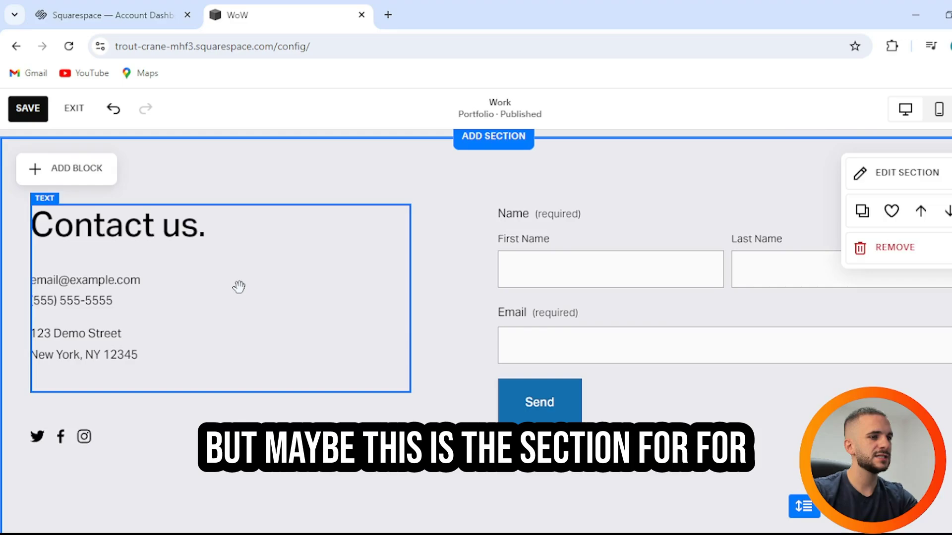
scroll(300, 284, "up", 3)
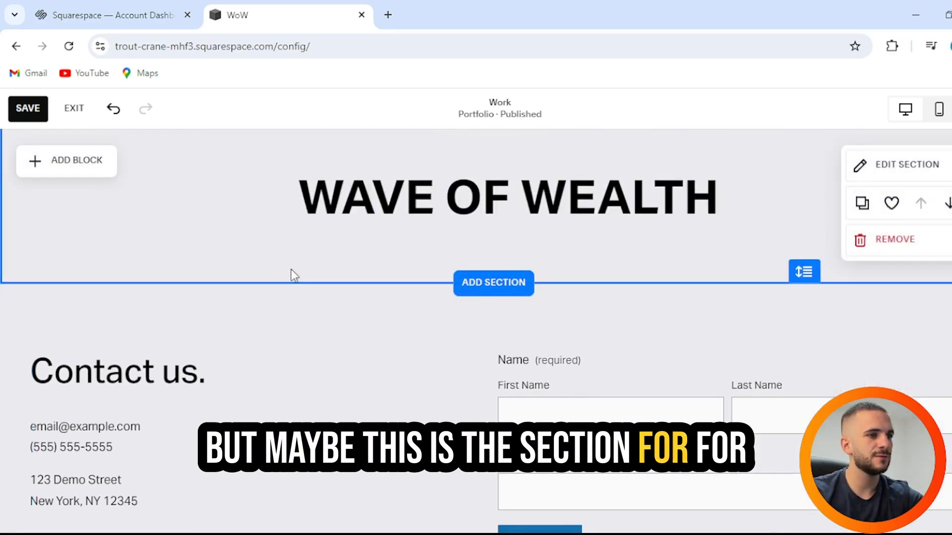
scroll(565, 331, "down", 3)
scroll(659, 361, "up", 3)
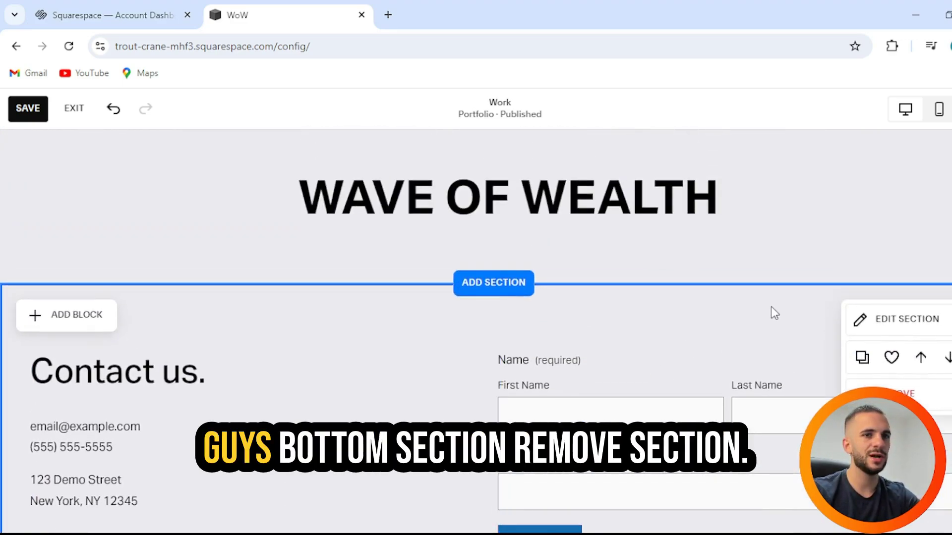
left_click(890, 394)
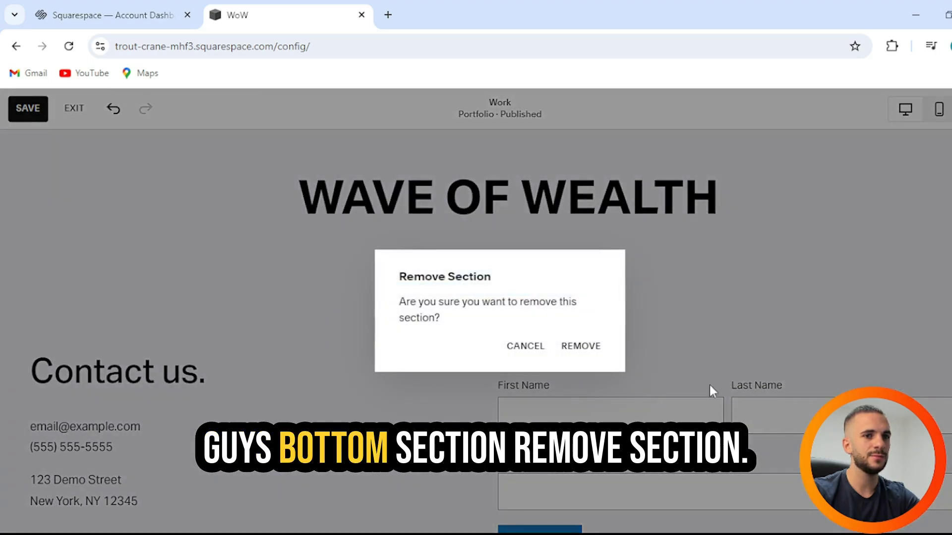
left_click(576, 346)
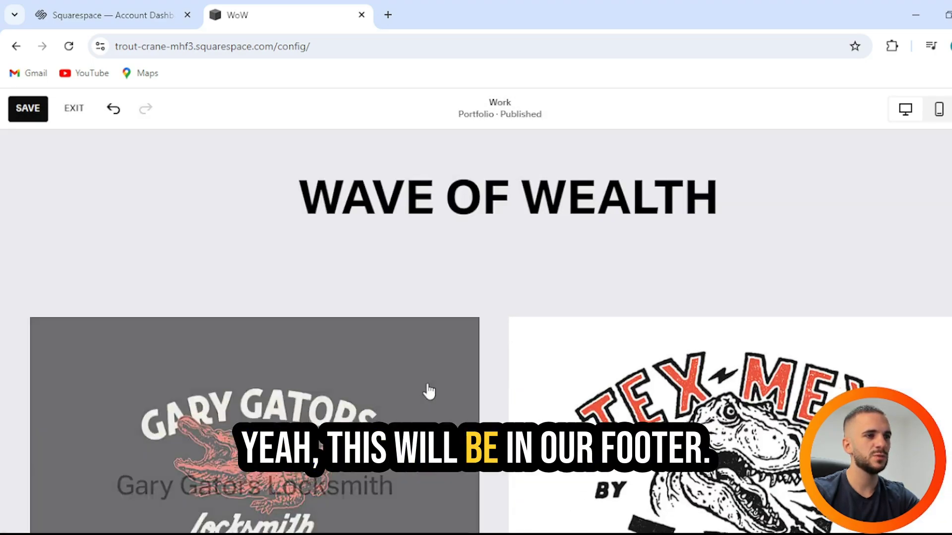
scroll(393, 368, "down", 3)
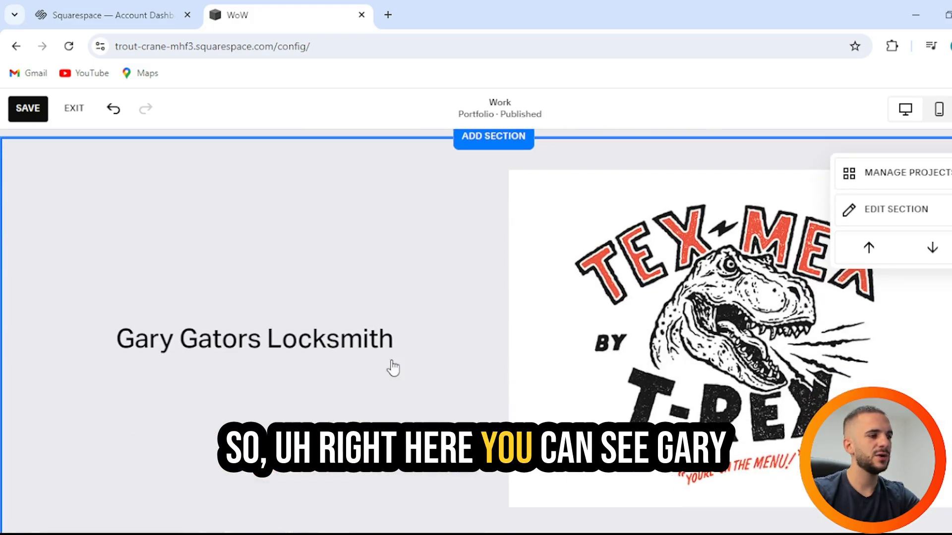
scroll(287, 368, "up", 3)
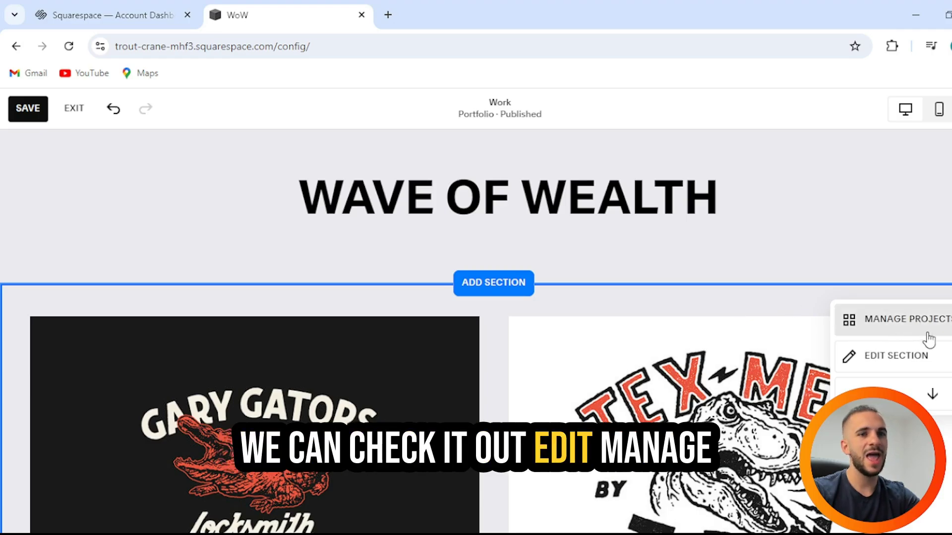
scroll(558, 374, "down", 10)
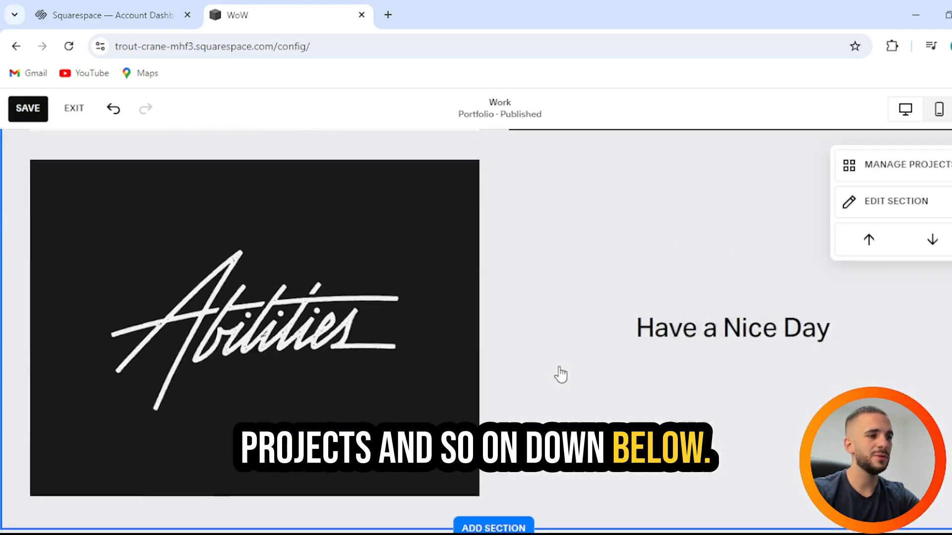
scroll(561, 375, "down", 8)
scroll(545, 381, "up", 4)
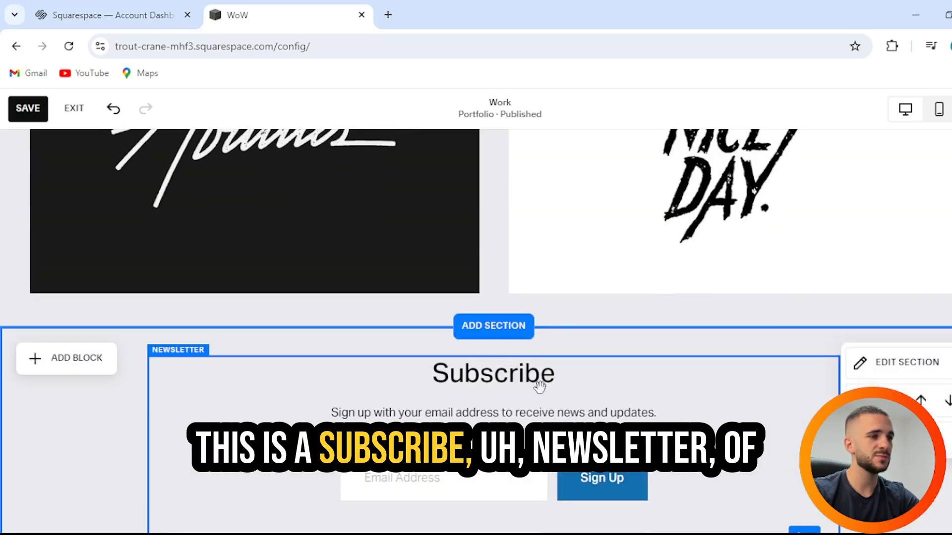
scroll(539, 386, "down", 3)
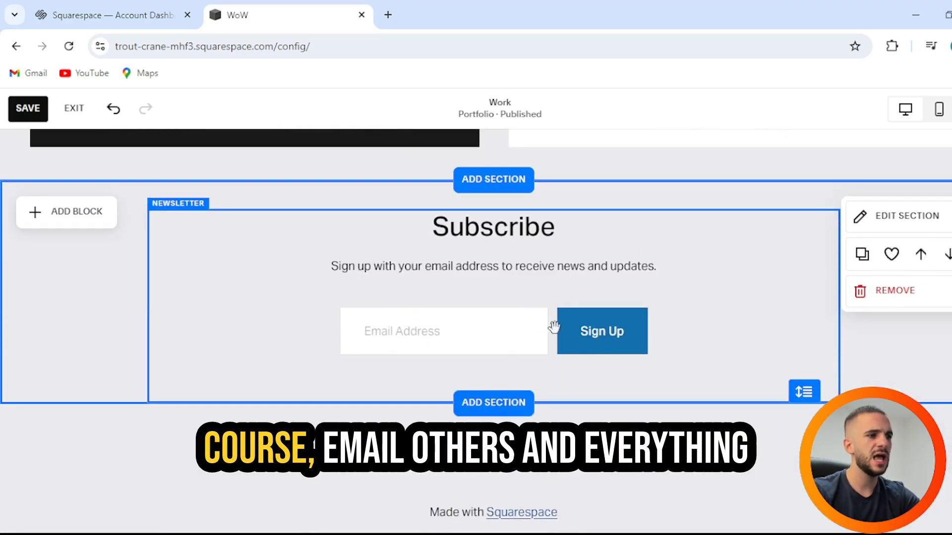
scroll(554, 327, "down", 2)
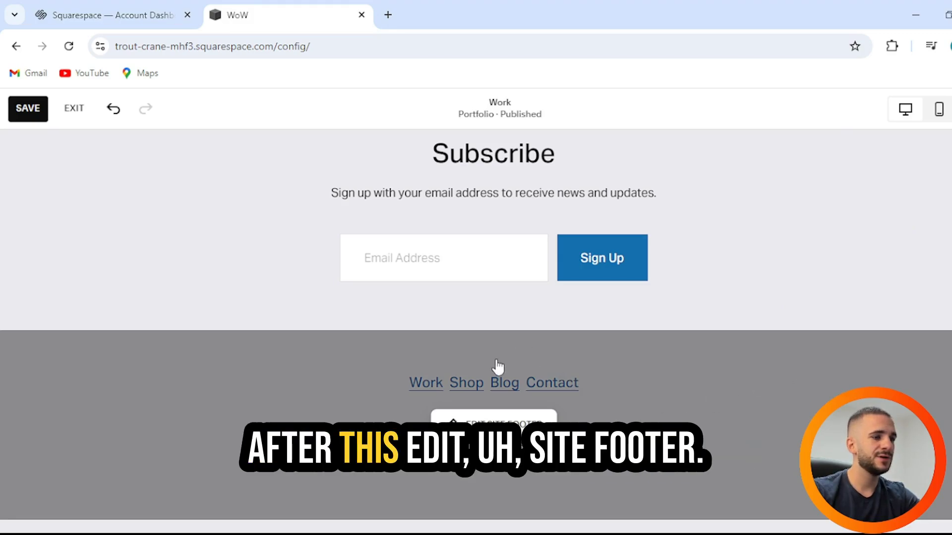
Step: Delete the footer's Work, Shop, Blog and Contact navigation links block
left_click(525, 419)
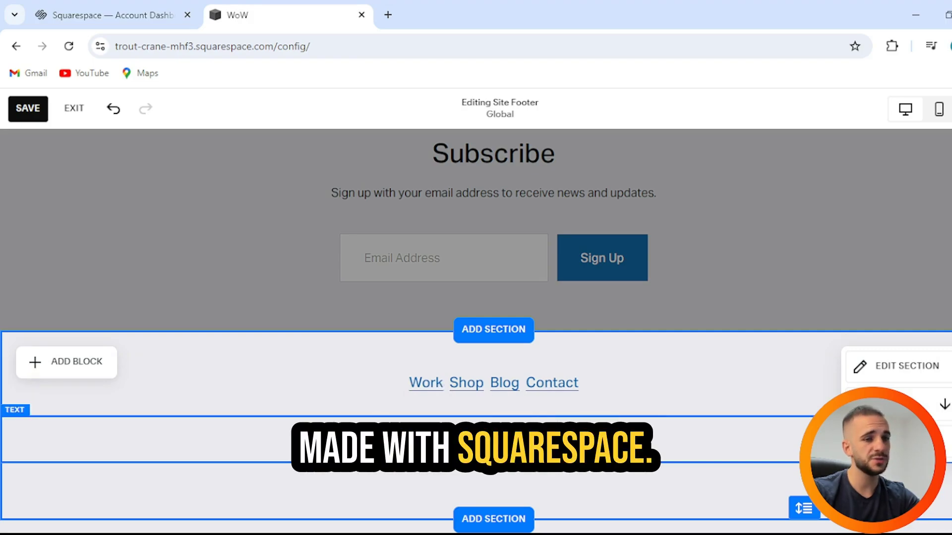
left_click(597, 392)
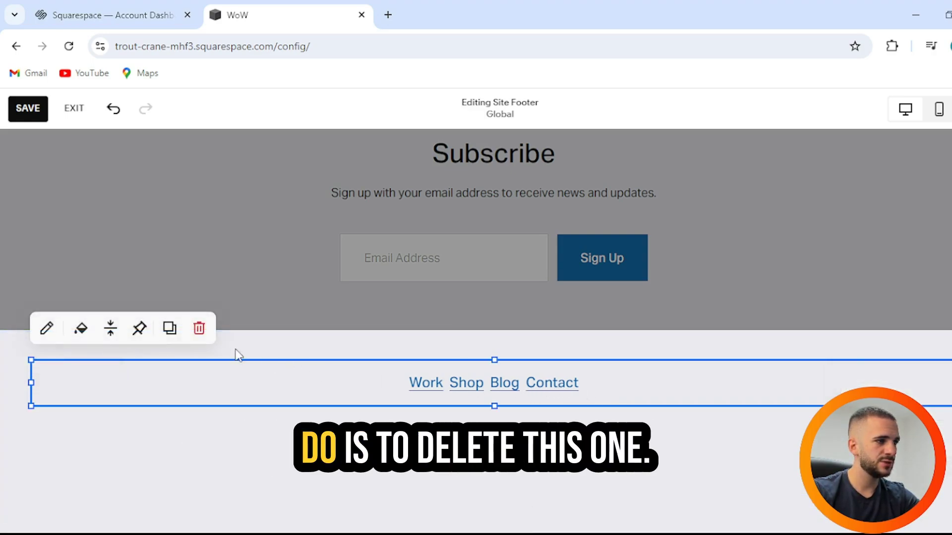
left_click(198, 328)
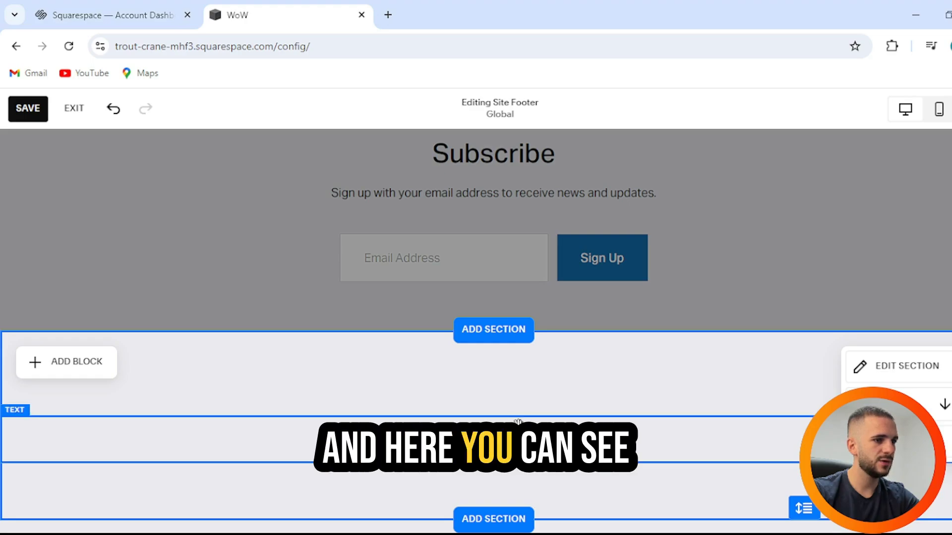
Step: Close the footer's section choices without adding one and exit footer editing
left_click(491, 331)
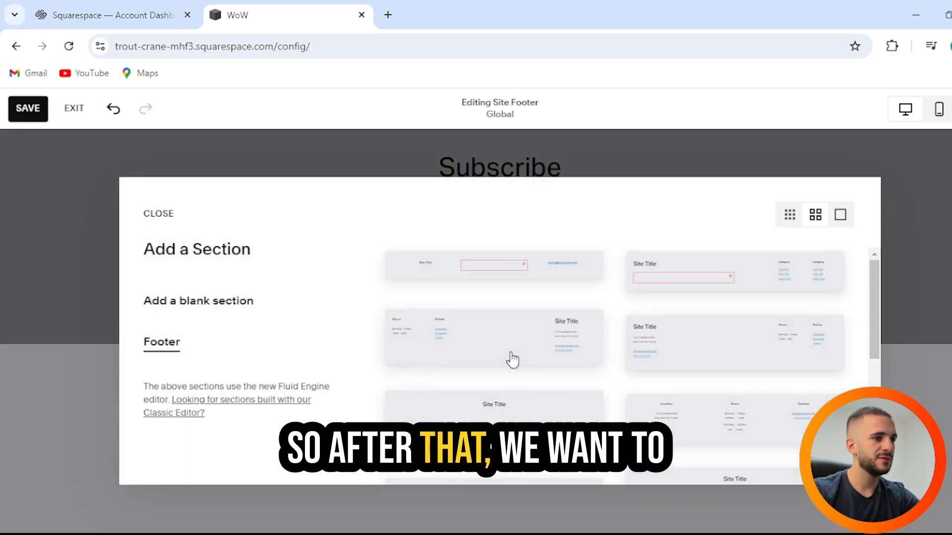
left_click(159, 224)
left_click(478, 314)
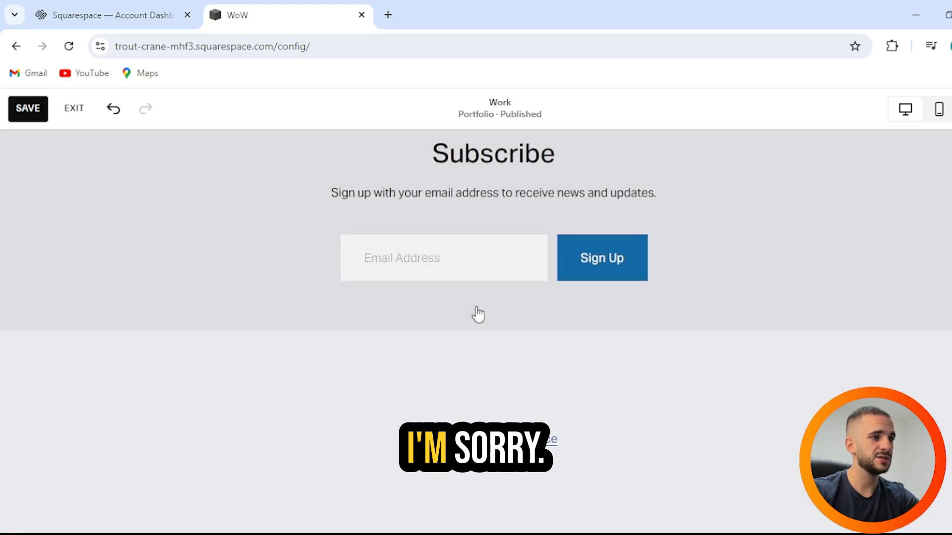
scroll(478, 297, "up", 3)
scroll(491, 248, "down", 2)
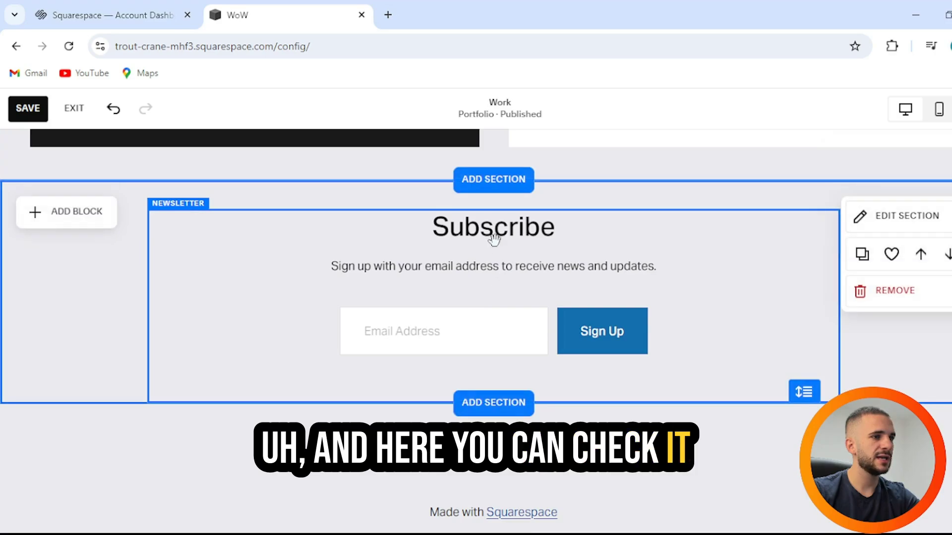
scroll(652, 245, "down", 2)
left_click(701, 401)
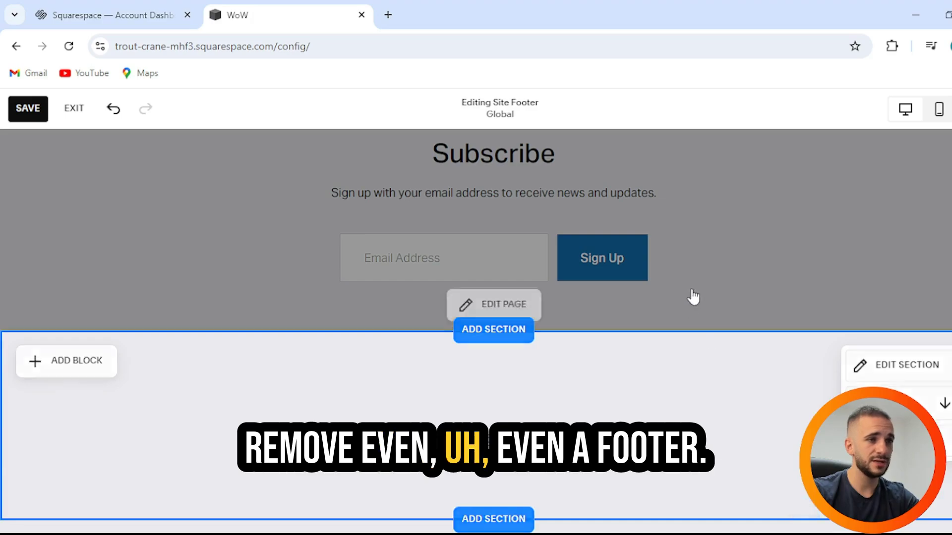
left_click(692, 298)
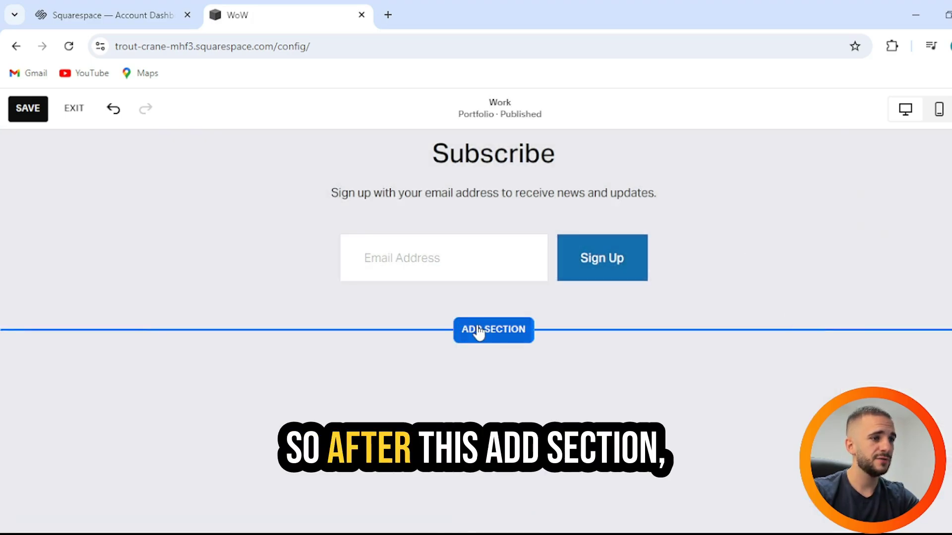
Step: Insert the Contact us layout with Name and Email form and select its placeholder email line
left_click(478, 330)
left_click(212, 396)
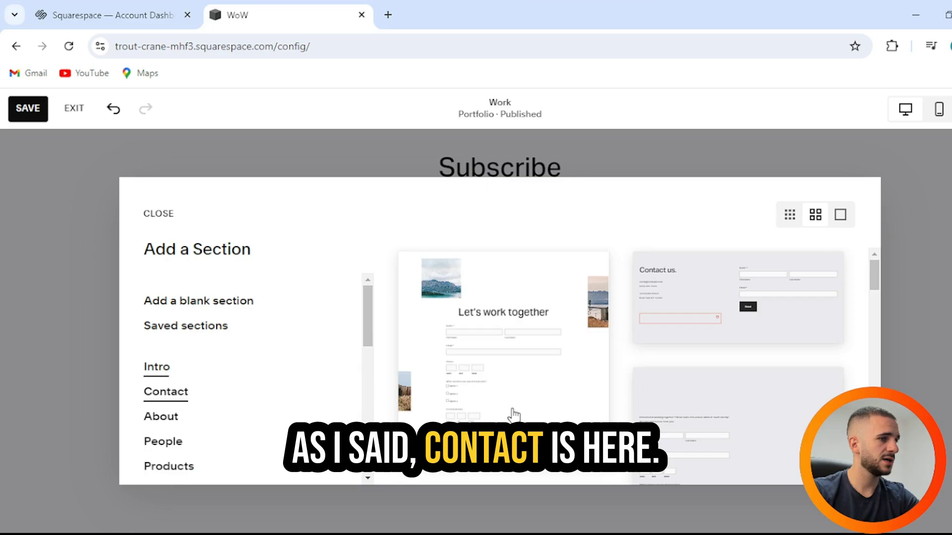
left_click(674, 336)
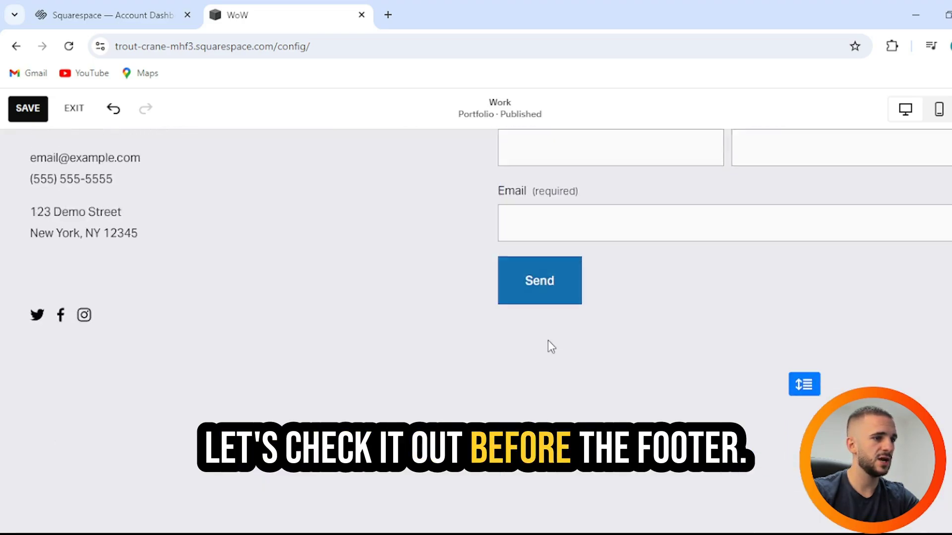
scroll(551, 344, "up", 9)
scroll(548, 342, "down", 6)
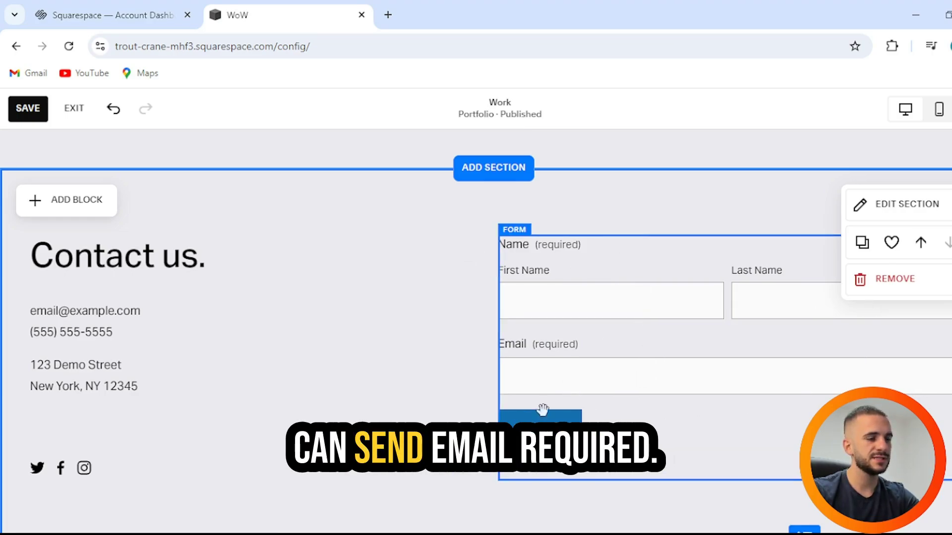
scroll(597, 317, "down", 2)
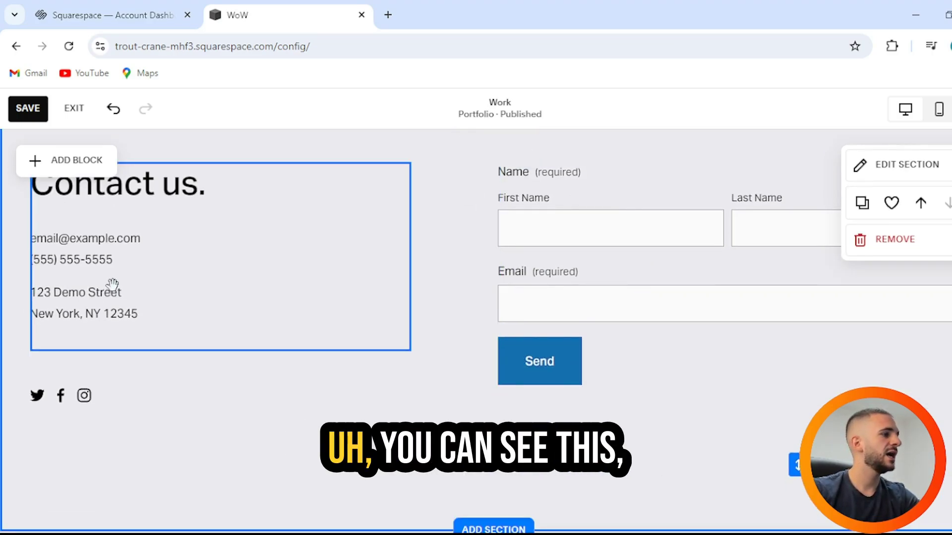
scroll(114, 293, "up", 2)
left_click(105, 307)
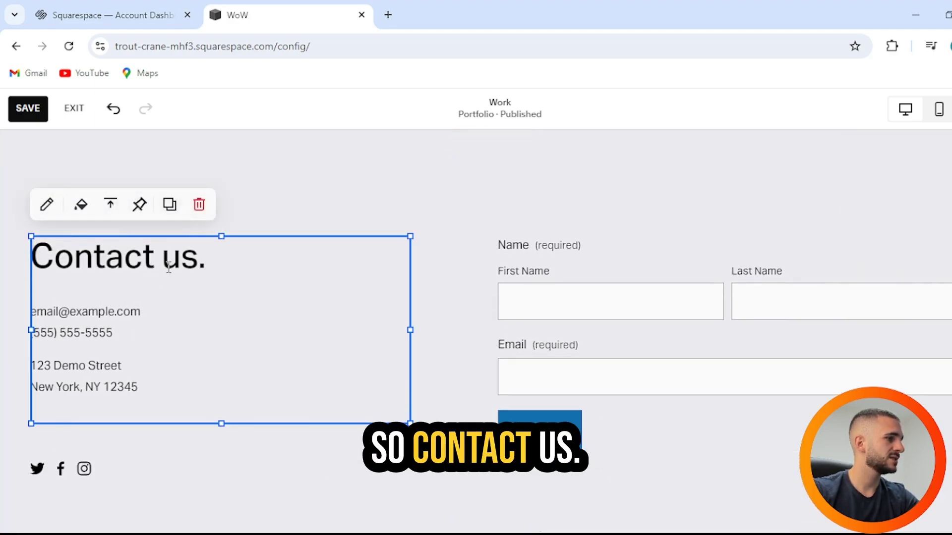
left_click_drag(136, 317, 12, 310)
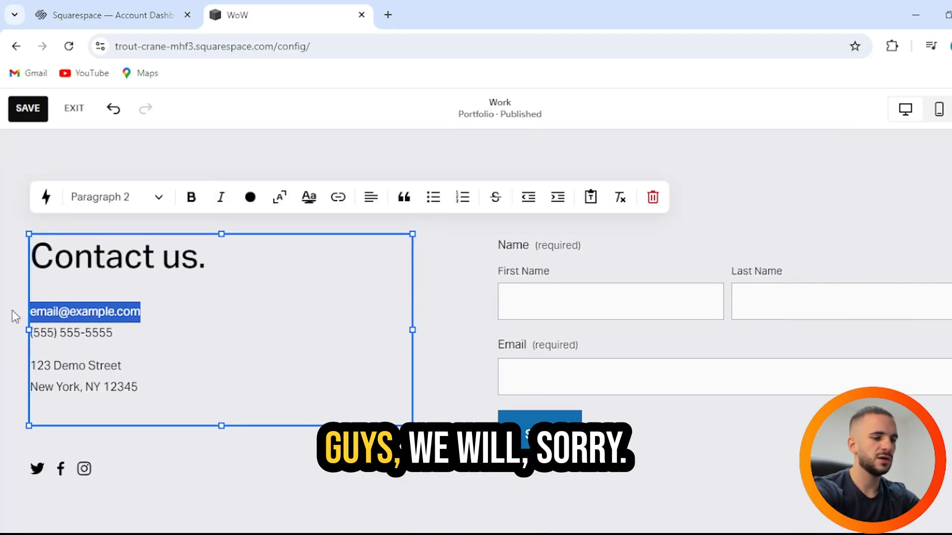
Step: Replace the placeholder email with the site's Gmail contact address
type("wAVE")
key("BackSpace")
key("BackSpace")
key("BackSpace")
key("BackSpace")
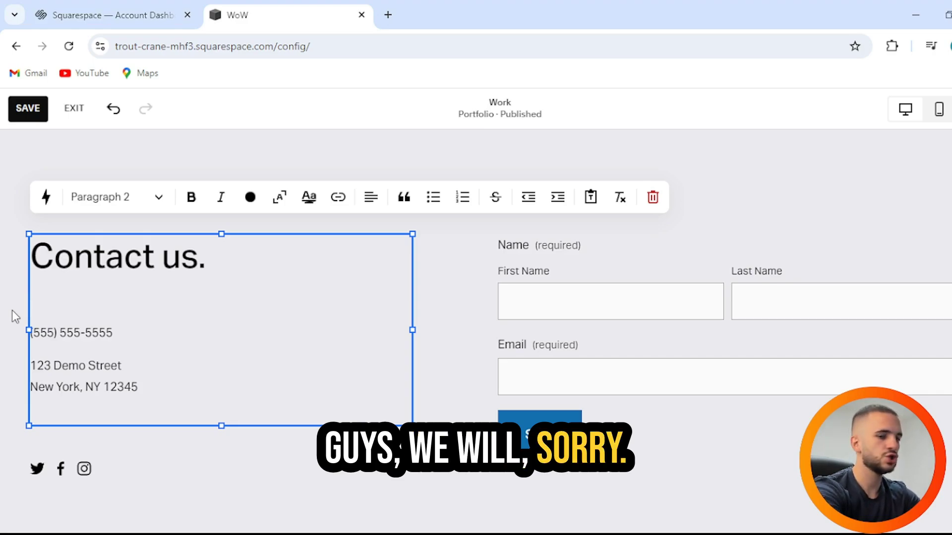
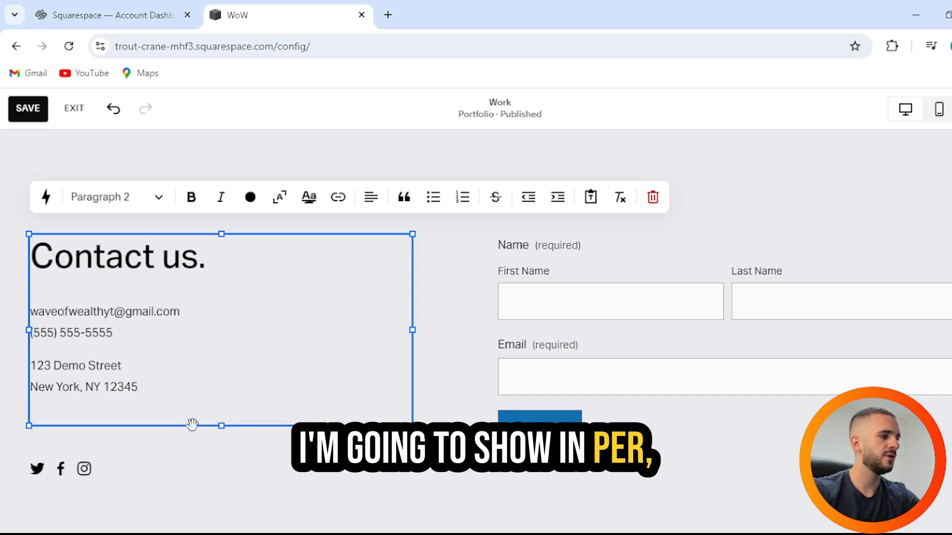
Step: Insert the 'Make it stand out' About layout directly under the WAVE OF WEALTH header
scroll(198, 427, "up", 4)
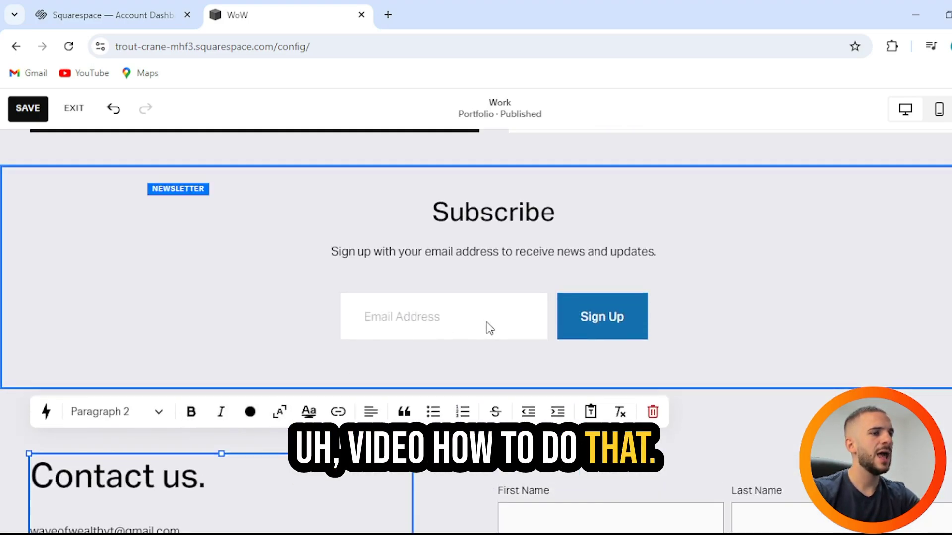
scroll(664, 296, "up", 6)
scroll(665, 295, "up", 10)
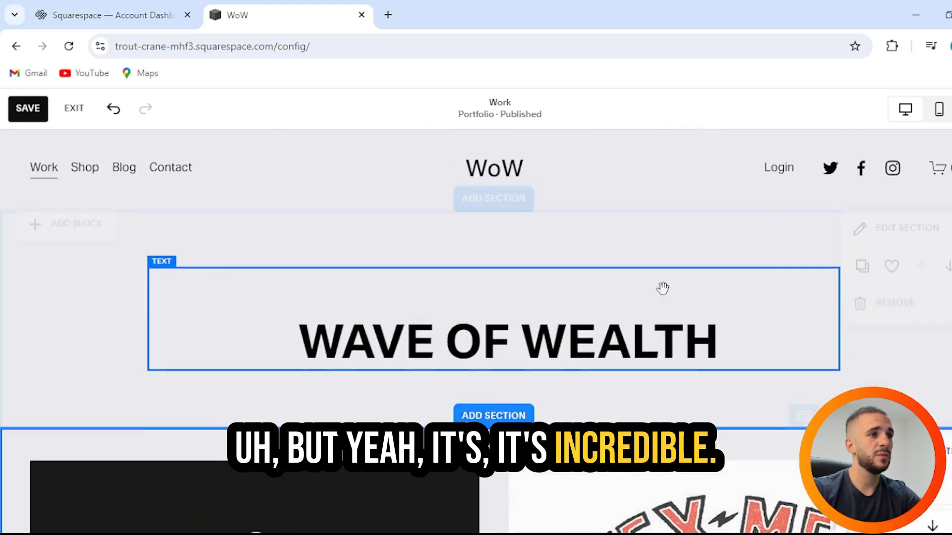
scroll(483, 300, "down", 3)
left_click(488, 288)
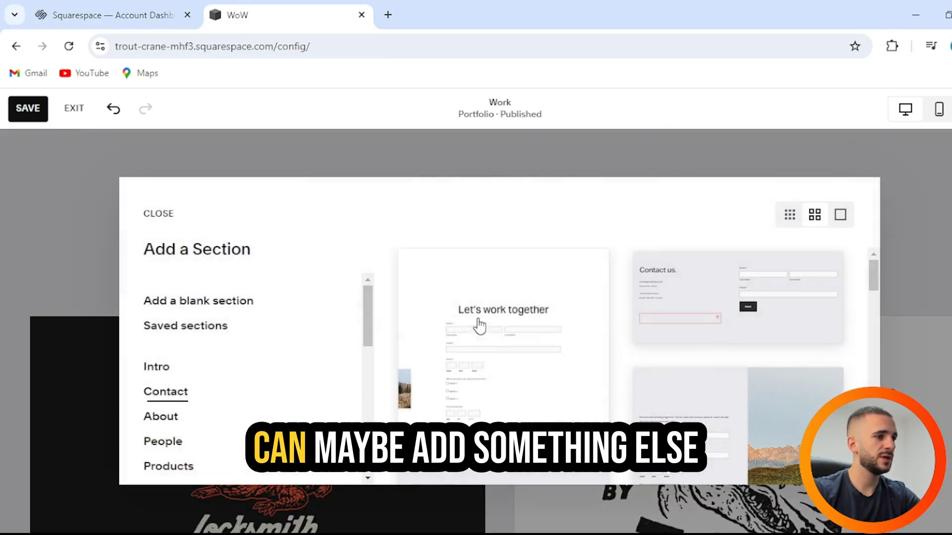
scroll(224, 373, "down", 3)
scroll(161, 295, "up", 3)
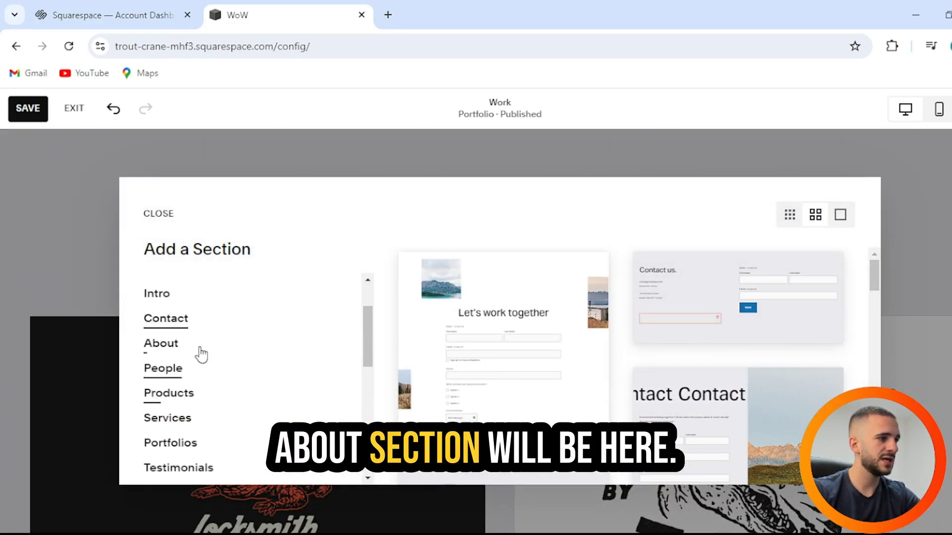
left_click(161, 341)
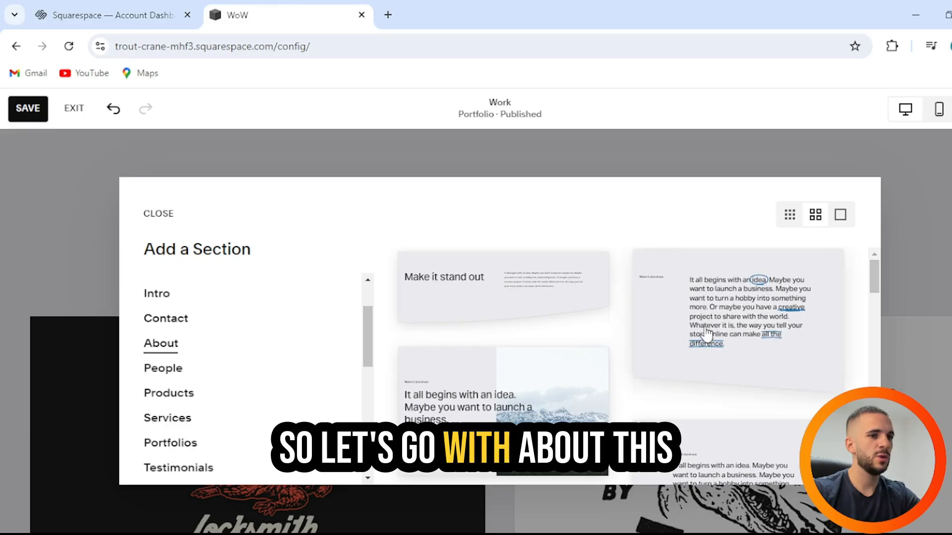
left_click(481, 288)
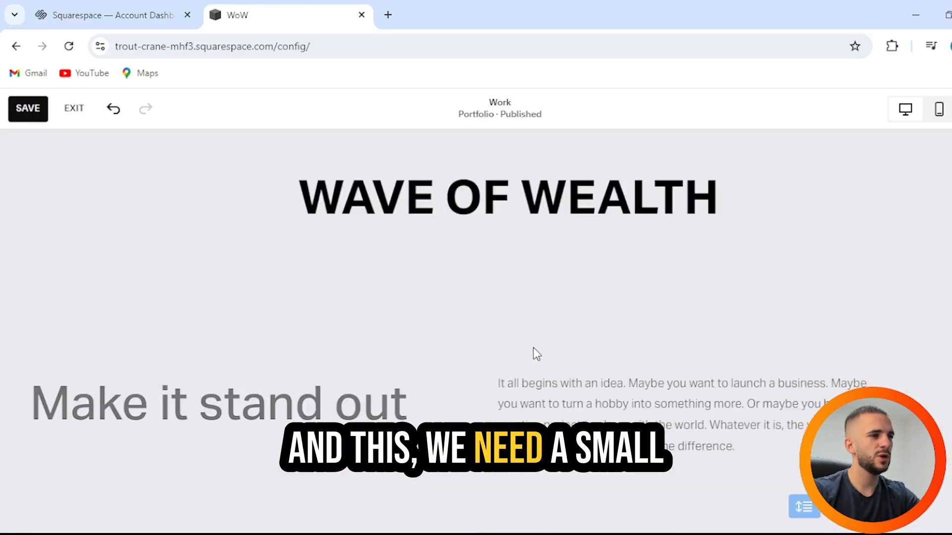
Step: Move the About paragraph block back beside the Make it stand out heading
scroll(536, 352, "up", 3)
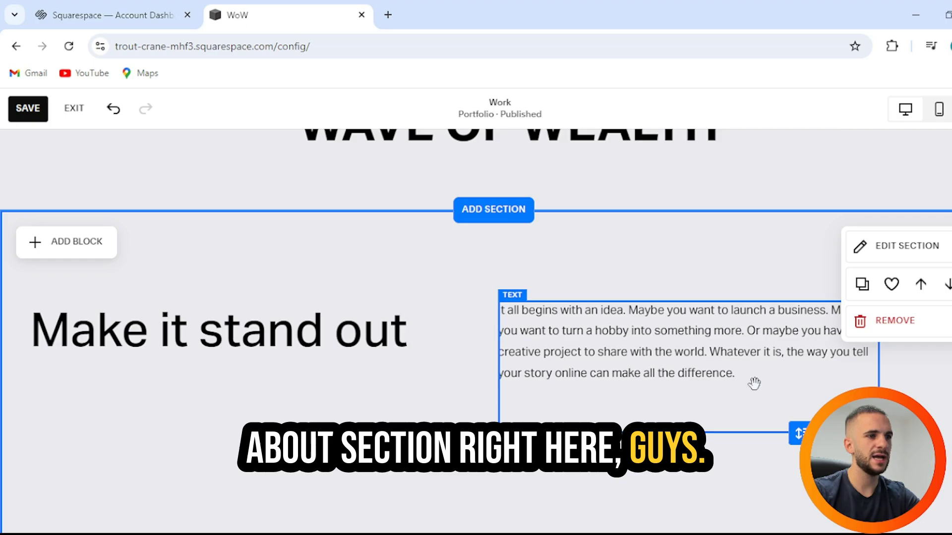
left_click_drag(754, 383, 442, 330)
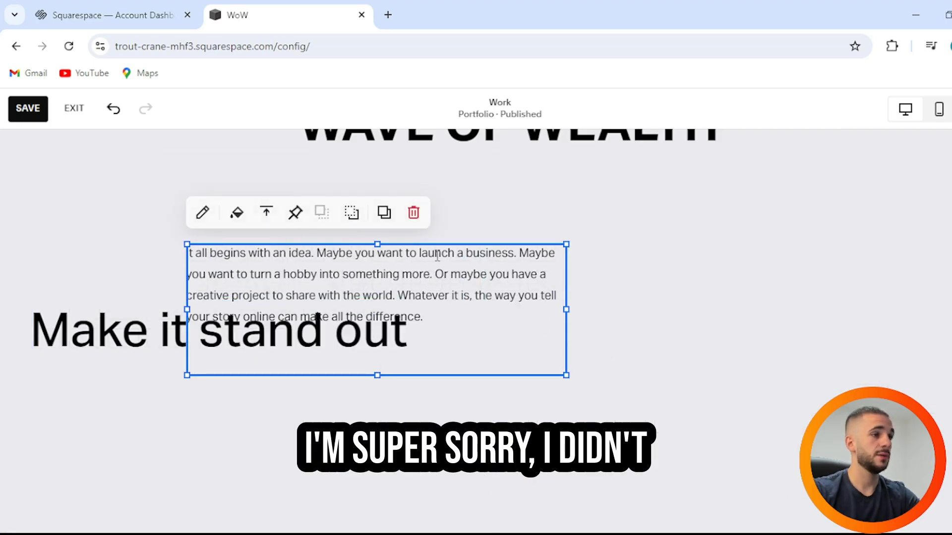
left_click_drag(330, 274, 457, 270)
key("Escape")
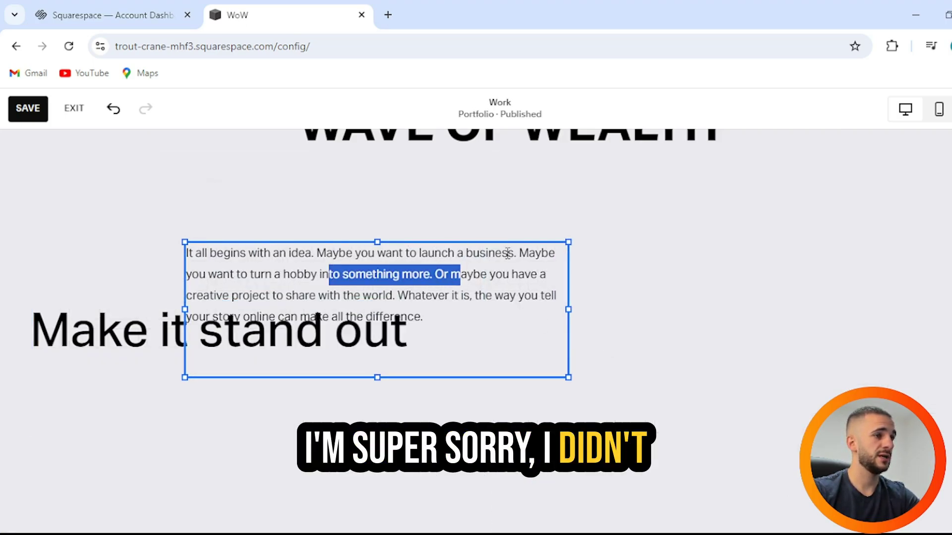
left_click_drag(499, 322, 753, 382)
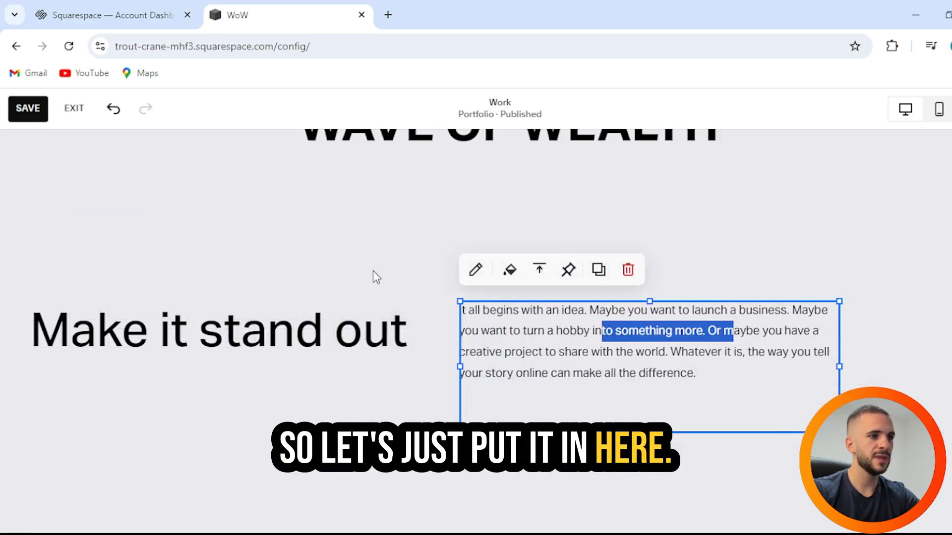
Step: Select and delete all placeholder text in the About paragraph block
left_click(374, 277)
double_click(704, 375)
key("ctrl+a")
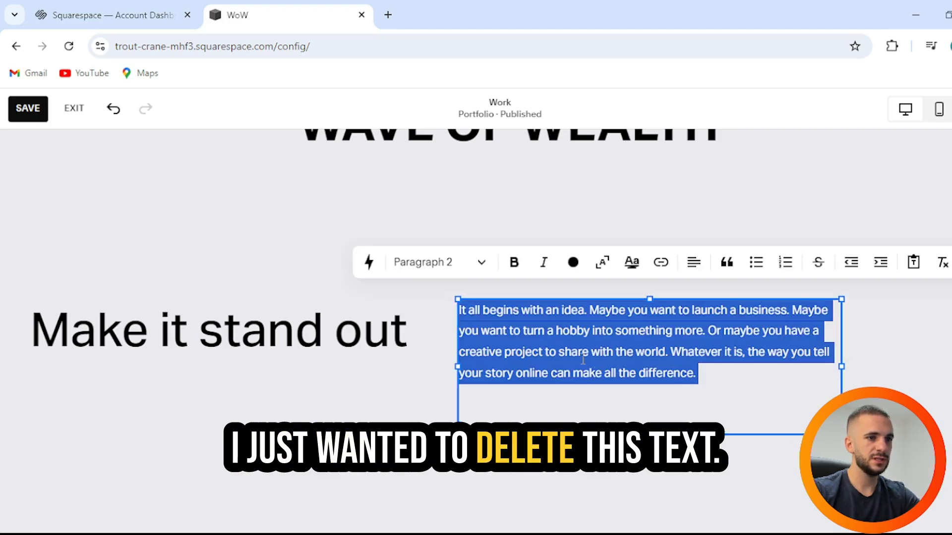
key("BackSpace")
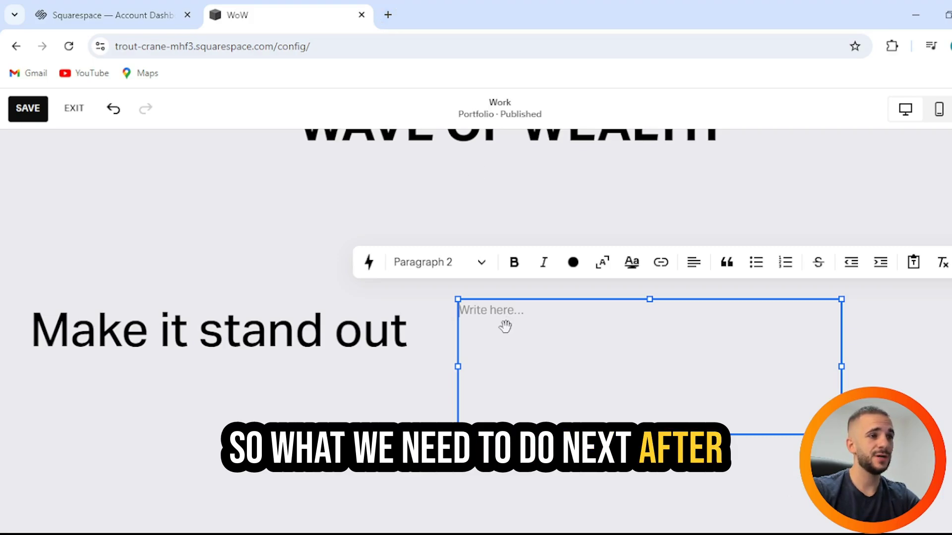
Step: Use the AI writer to generate a Wave of Wealth YouTube channel description about online business
left_click(368, 264)
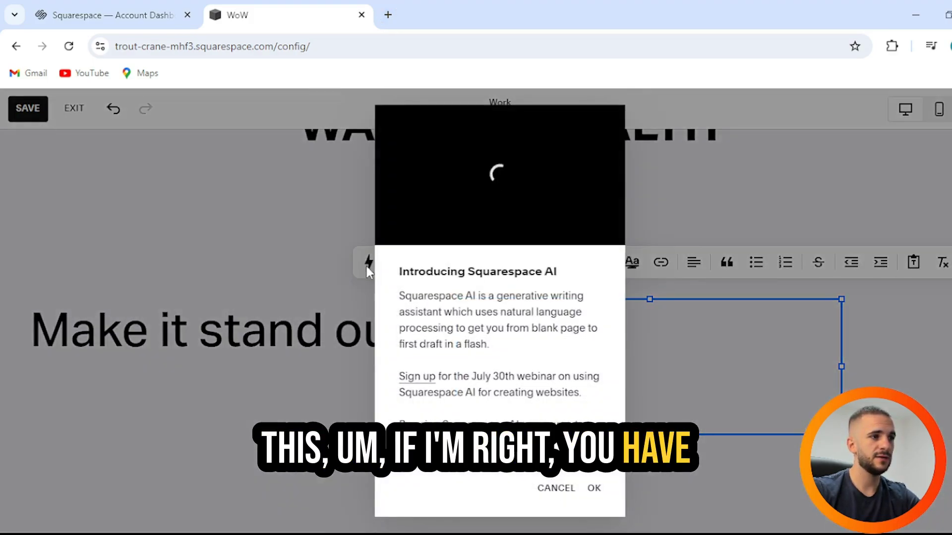
left_click(595, 492)
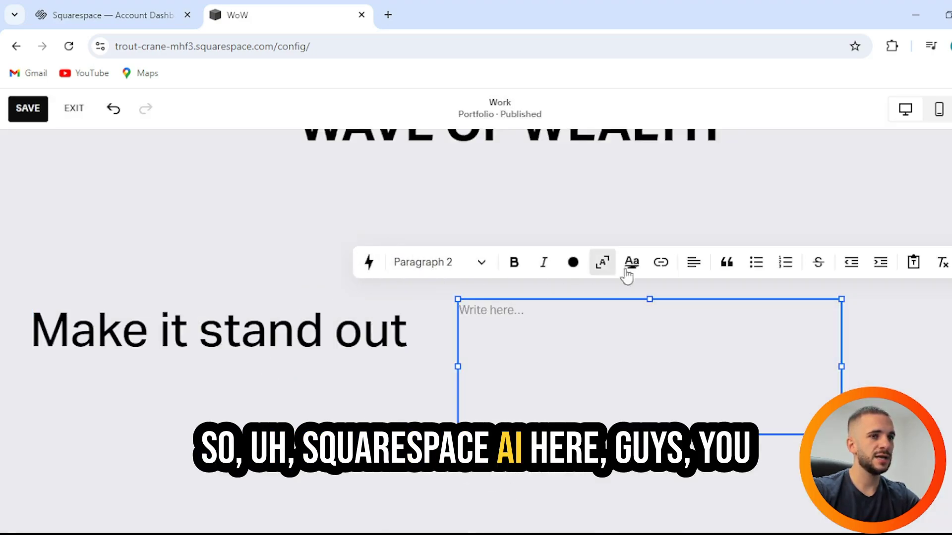
left_click(367, 264)
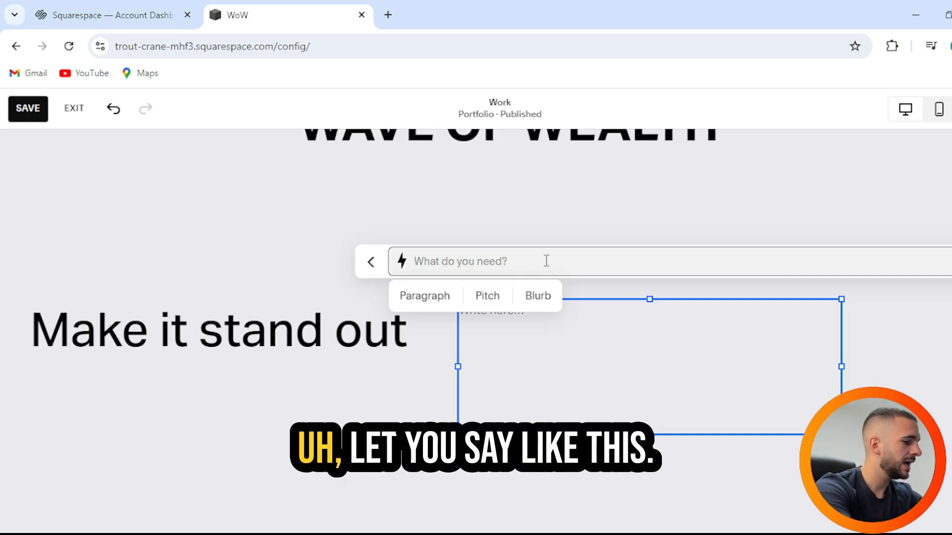
type("I ne")
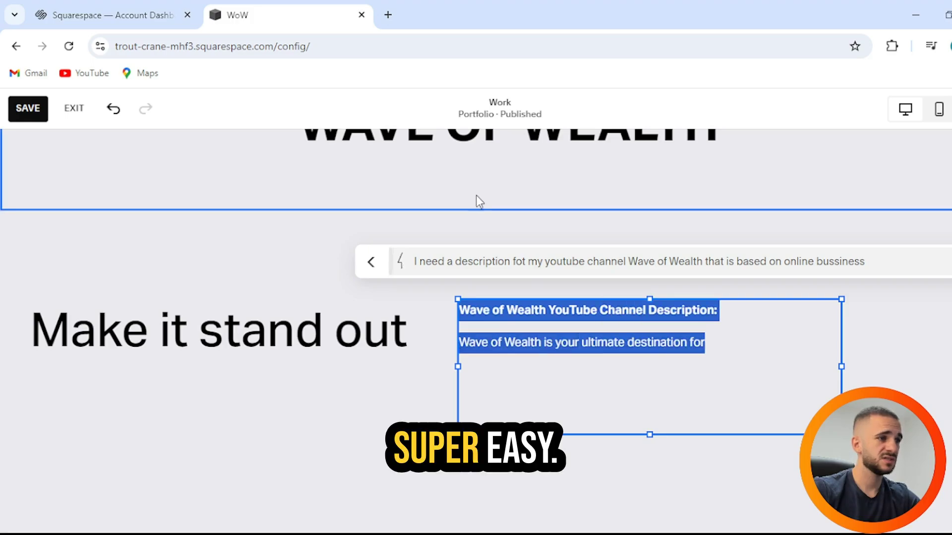
scroll(531, 207, "down", 3)
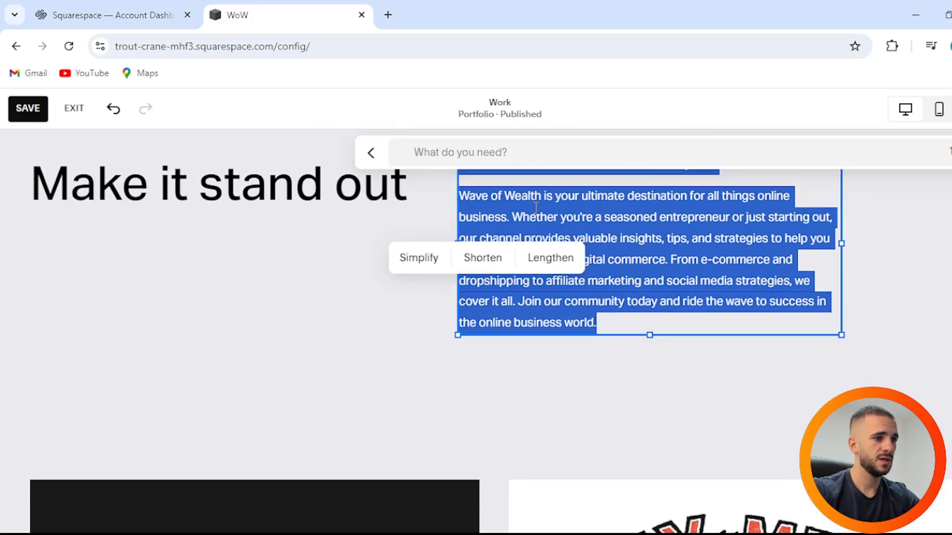
left_click(611, 321)
scroll(918, 377, "up", 3)
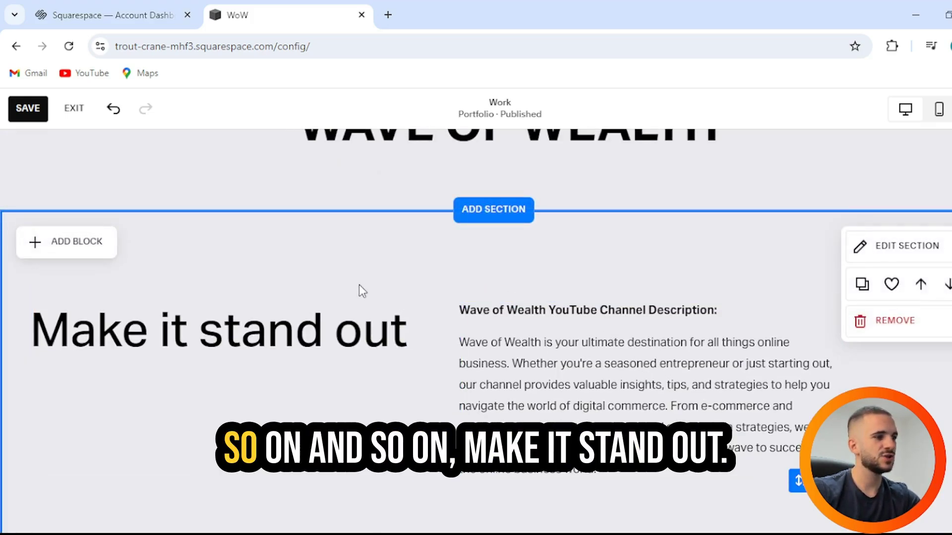
Step: Replace the heading text 'Make it stand out' with 'About us'
double_click(364, 327)
left_click(397, 333)
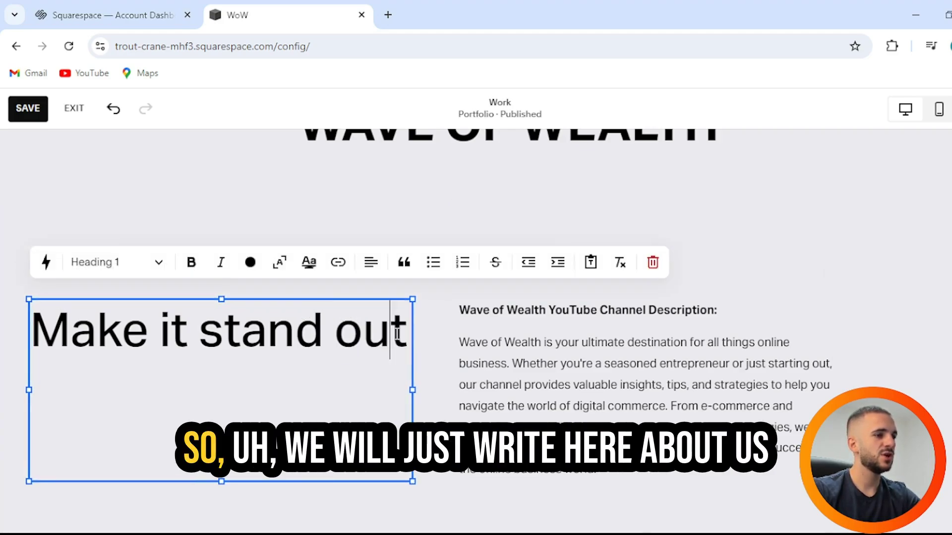
left_click_drag(406, 331, 10, 337)
type("A")
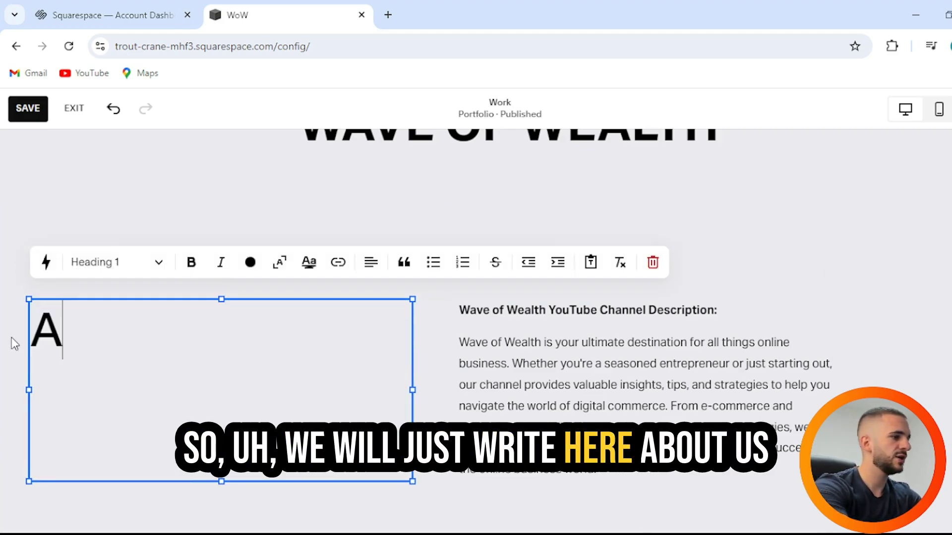
type("bout us")
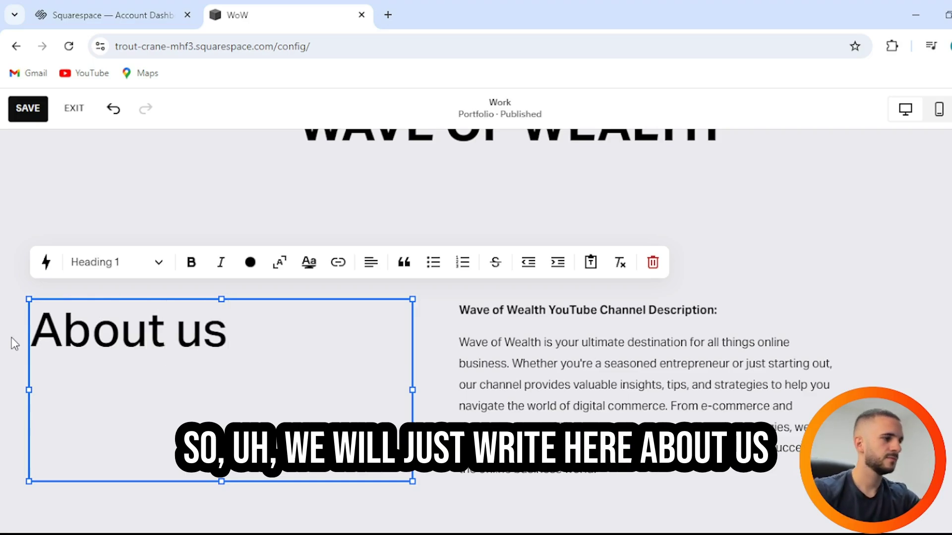
left_click(906, 252)
scroll(801, 276, "up", 4)
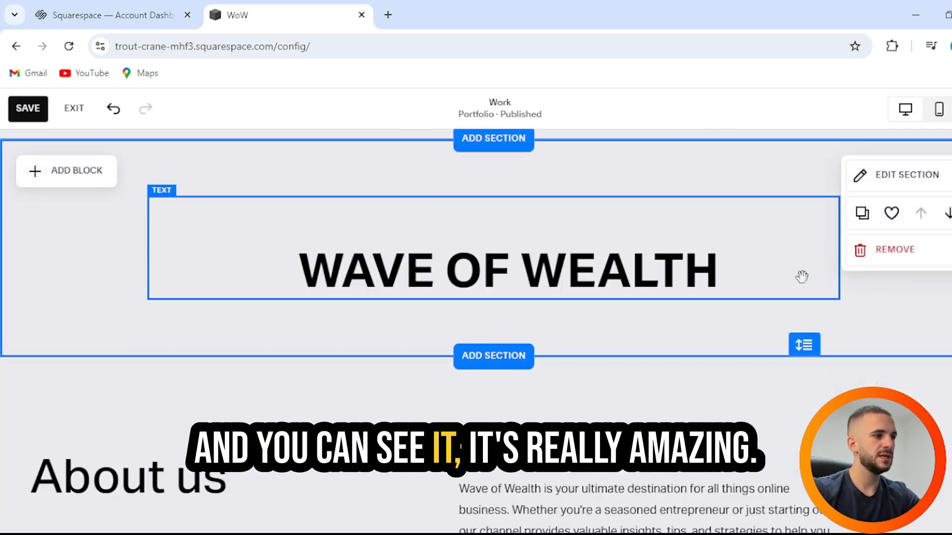
scroll(743, 272, "down", 12)
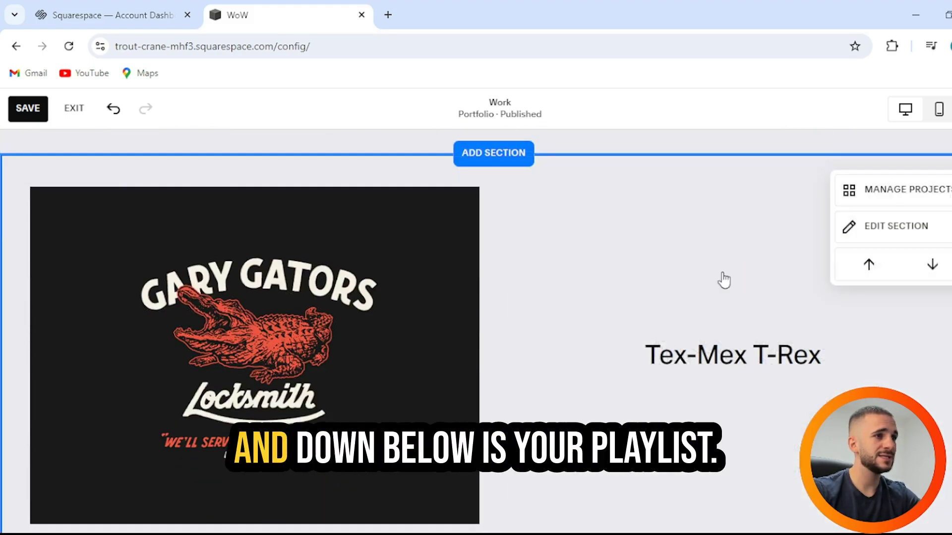
scroll(442, 267, "up", 3)
scroll(461, 287, "down", 2)
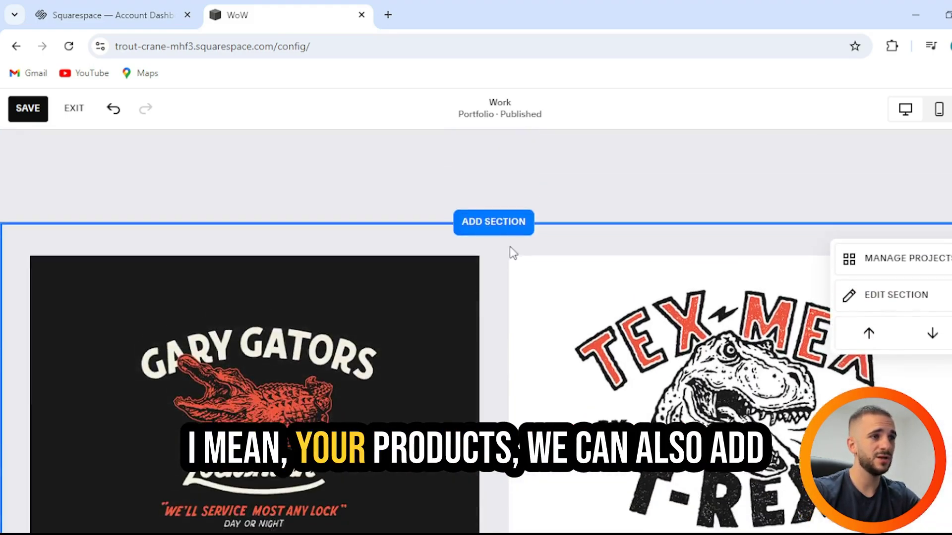
Step: Insert the first Services 'Our Services' layout with Basic, Intermediate and Advanced columns
left_click(500, 227)
scroll(258, 337, "down", 3)
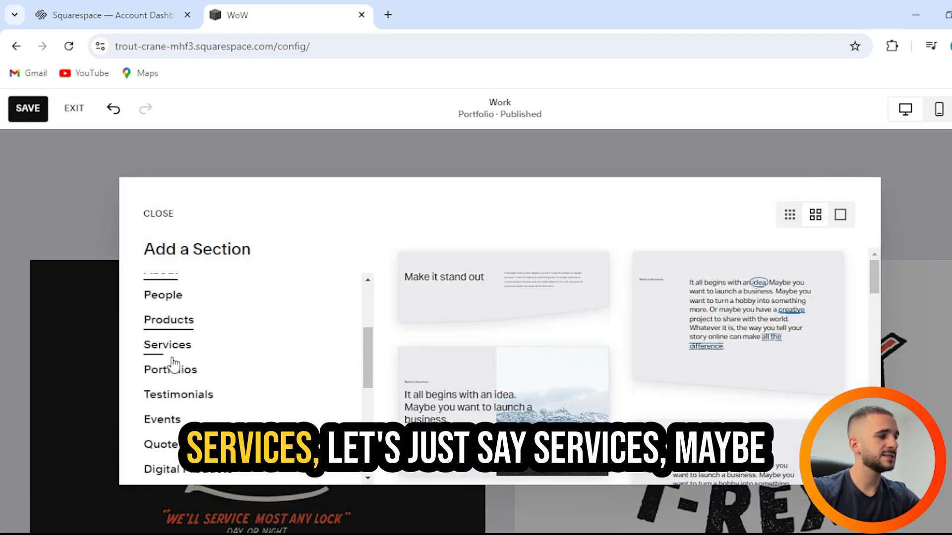
left_click(180, 343)
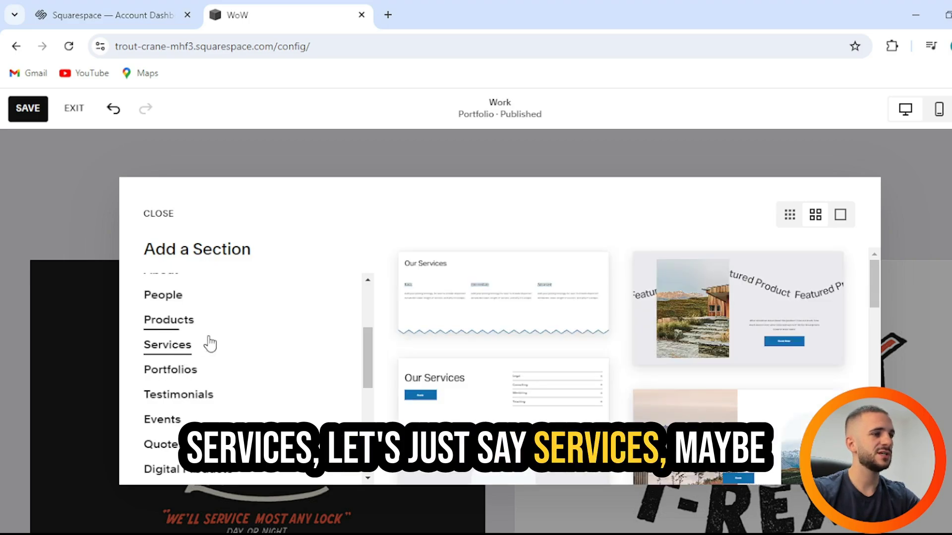
left_click(504, 309)
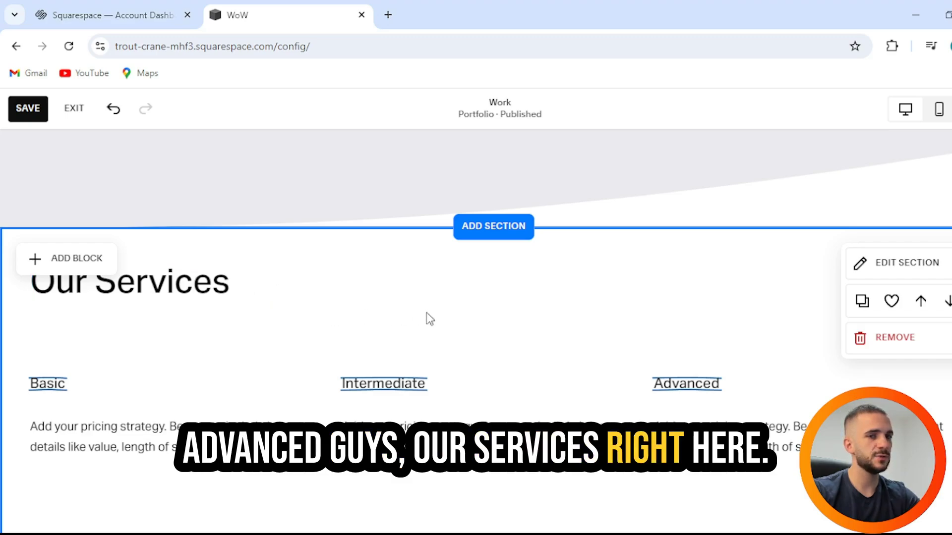
scroll(427, 319, "down", 2)
scroll(681, 324, "down", 3)
scroll(681, 324, "down", 1)
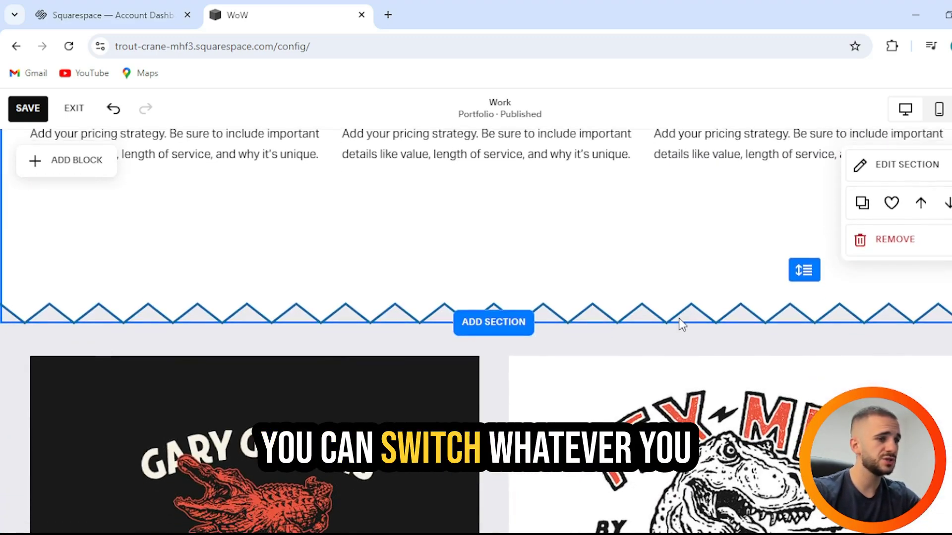
scroll(565, 314, "down", 3)
Step: Insert the Digital Products 'Choose your plan' pricing layout below the Our Services section
left_click(497, 176)
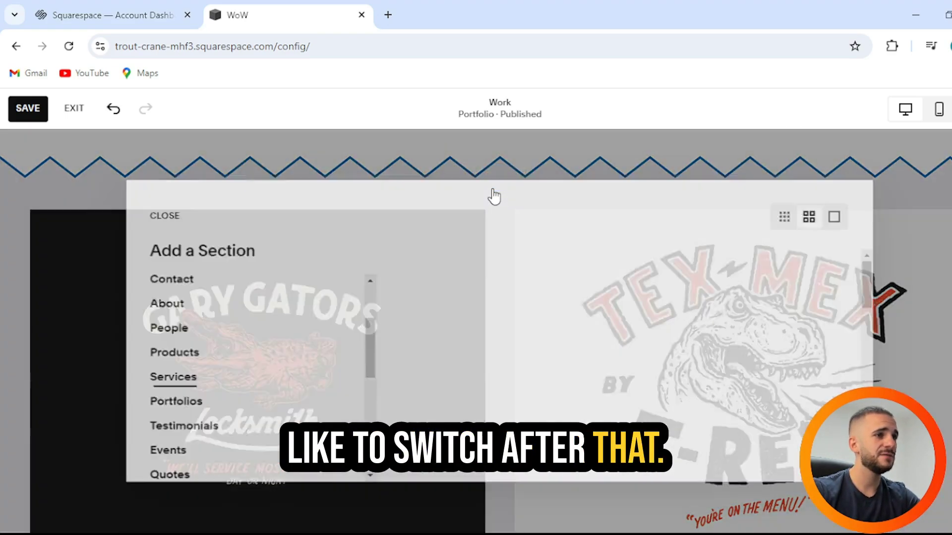
left_click(749, 179)
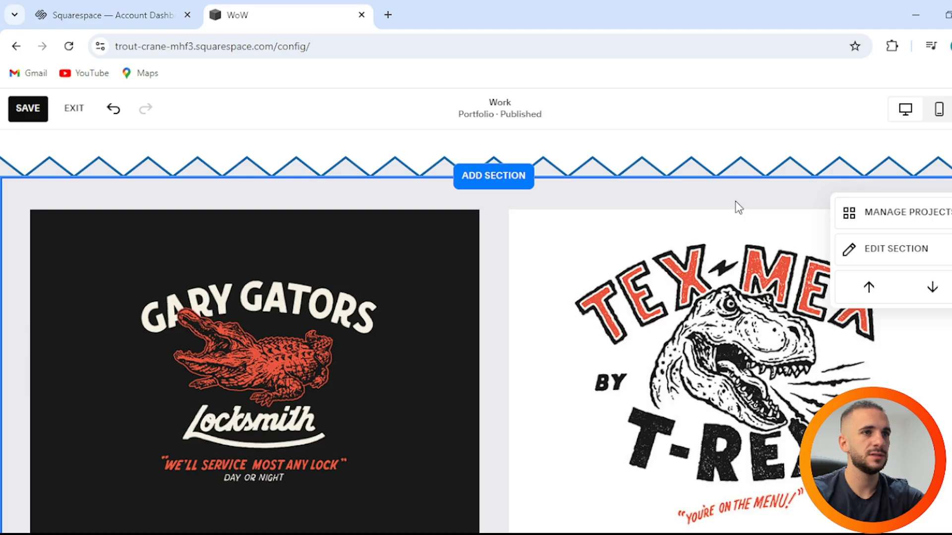
left_click(467, 187)
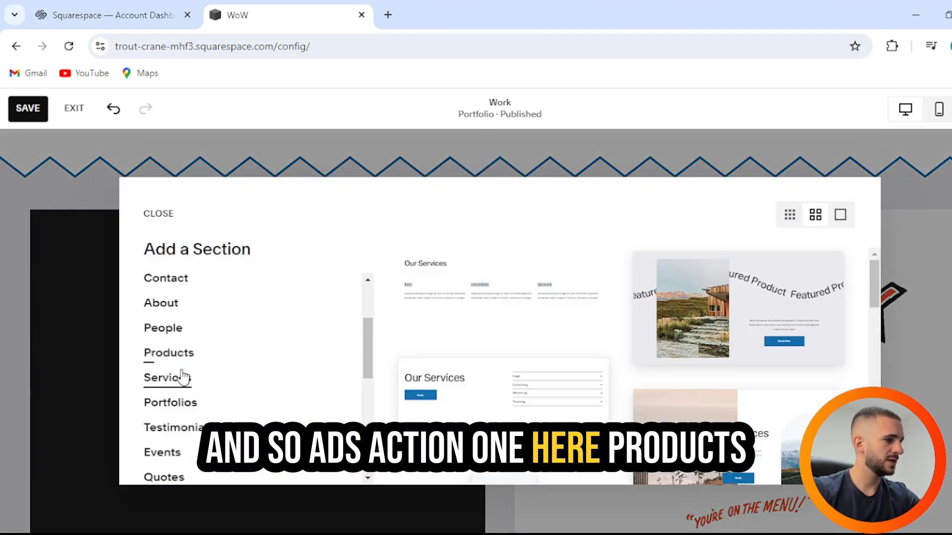
left_click(176, 354)
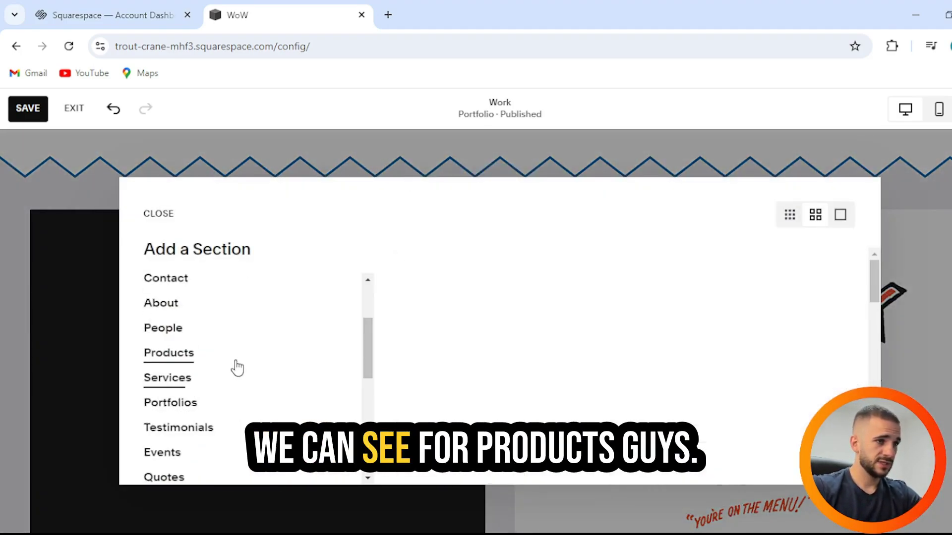
scroll(510, 328, "down", 5)
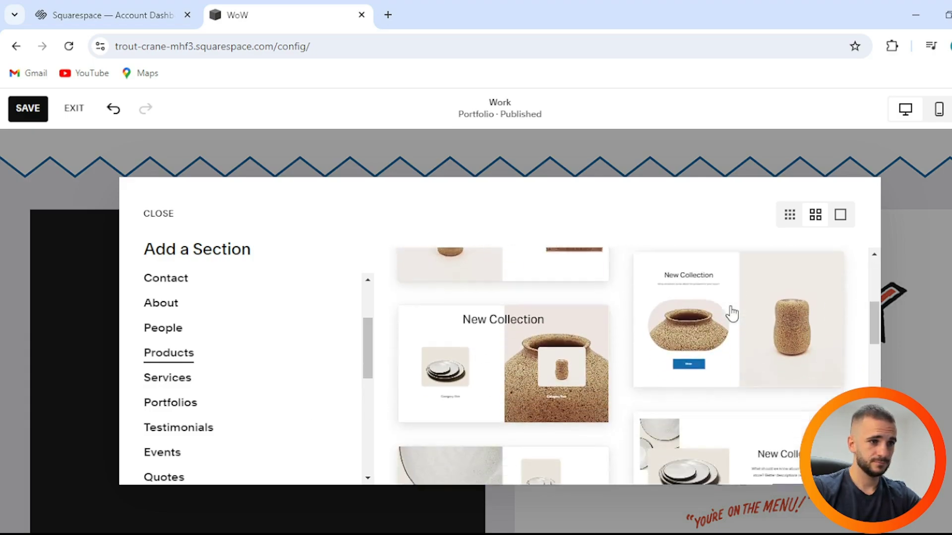
scroll(703, 326, "down", 3)
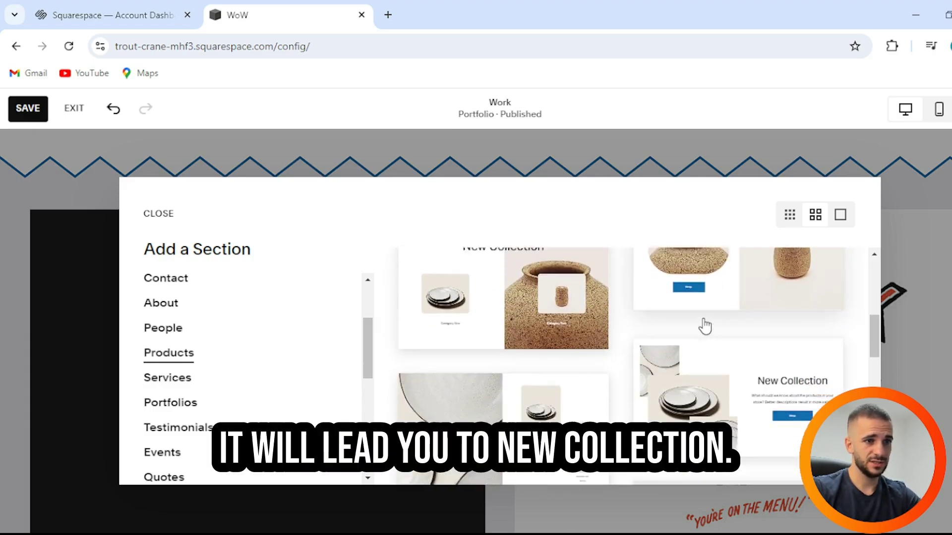
scroll(705, 327, "down", 3)
scroll(228, 317, "down", 3)
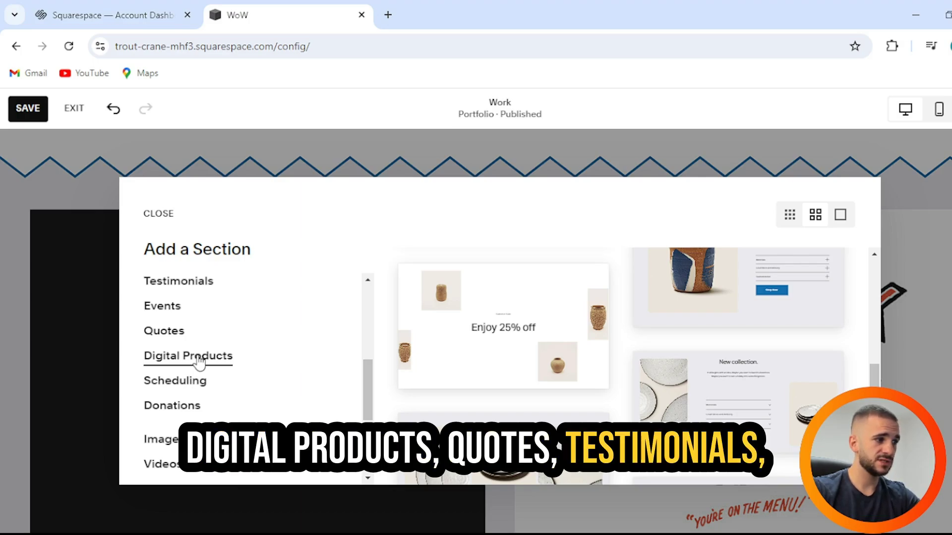
left_click(198, 362)
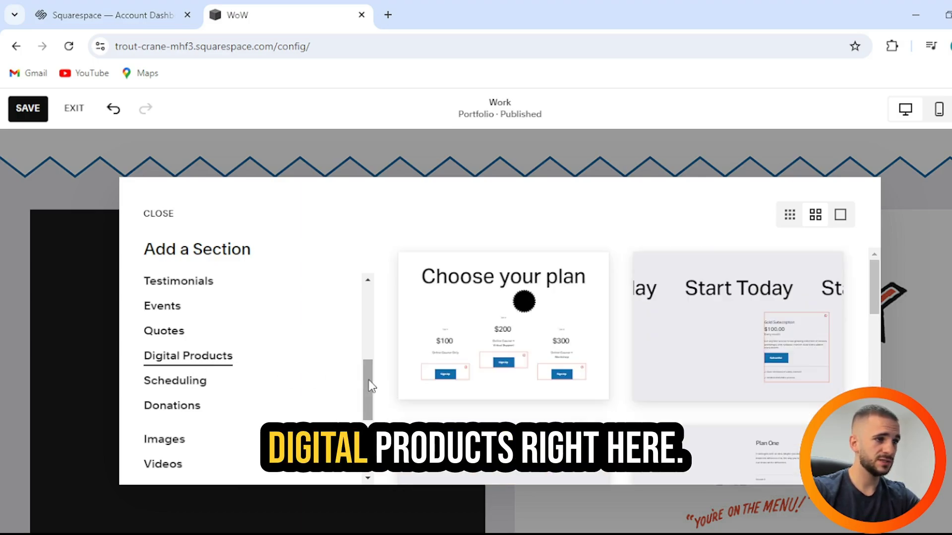
left_click(555, 325)
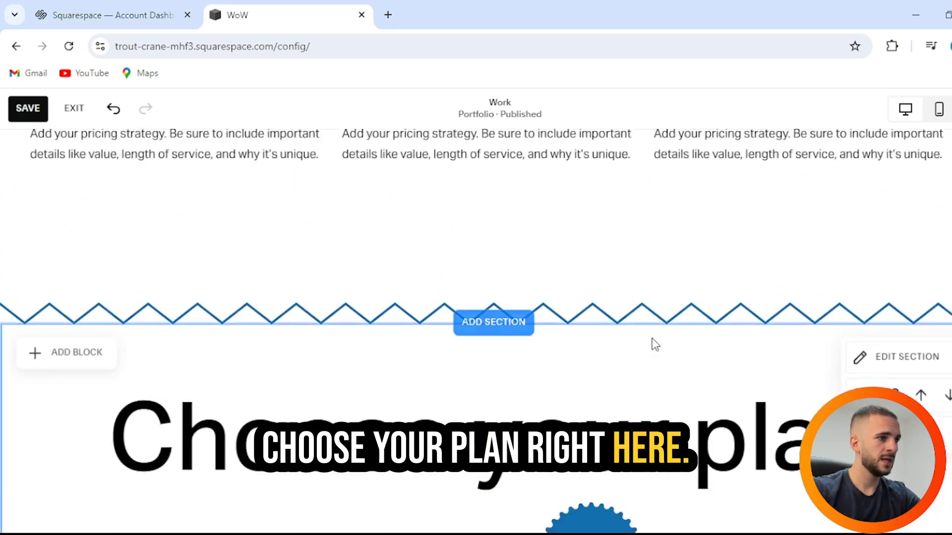
scroll(653, 338, "down", 3)
scroll(694, 317, "down", 4)
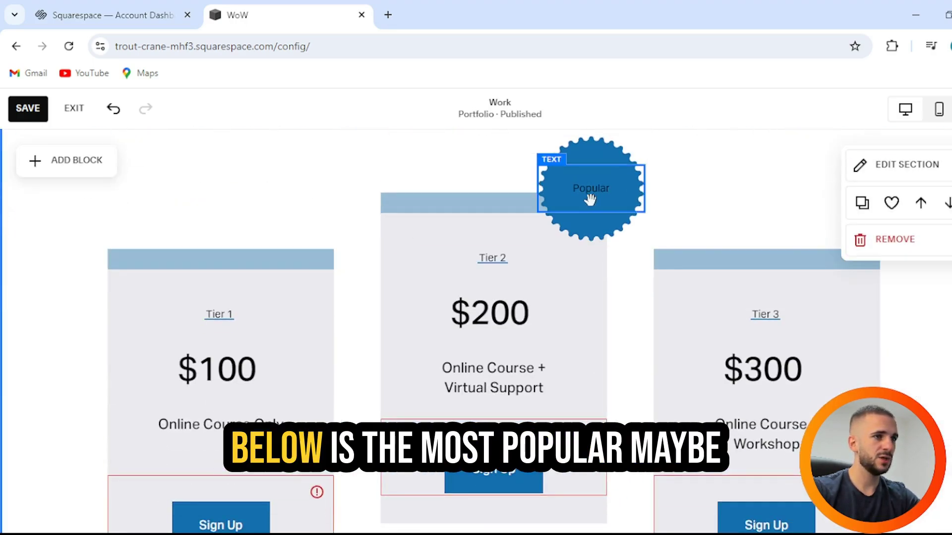
scroll(654, 278, "down", 3)
scroll(162, 313, "up", 2)
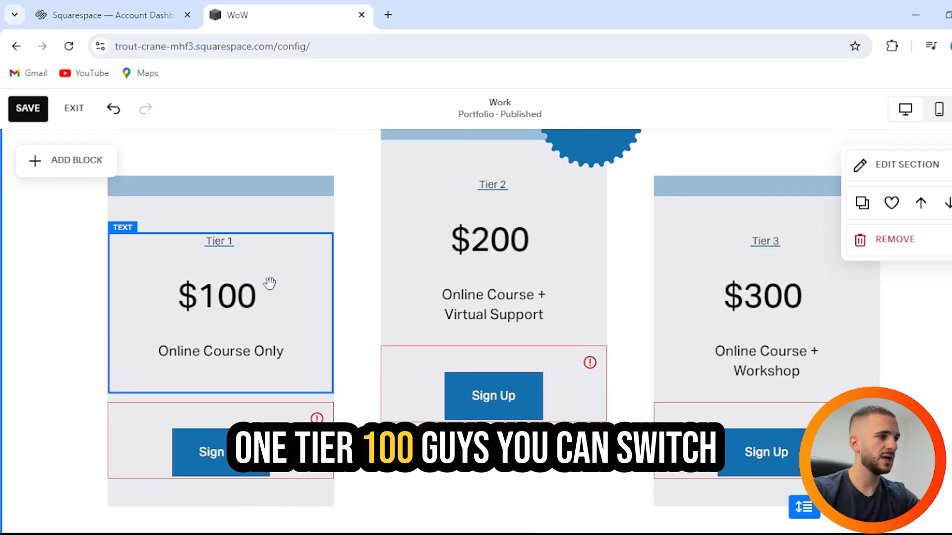
double_click(214, 297)
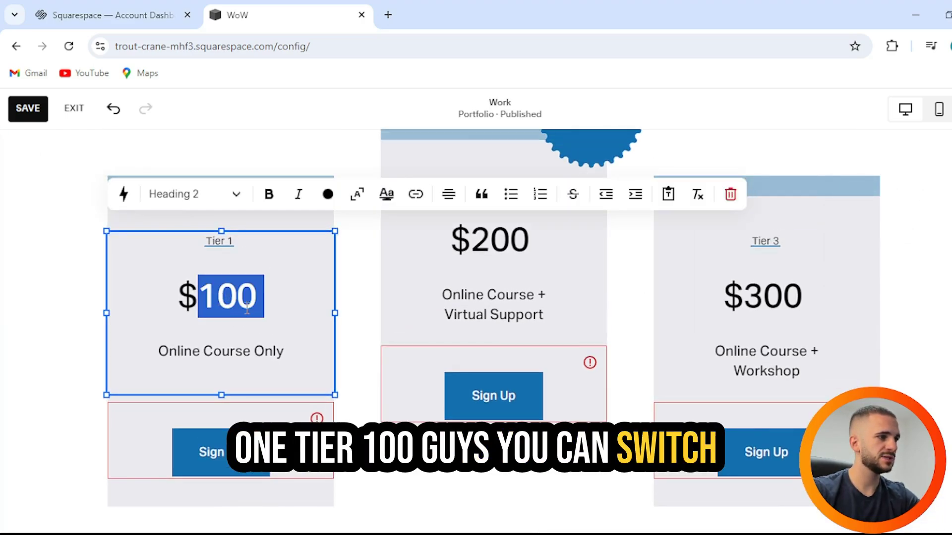
left_click(242, 352)
left_click(538, 293)
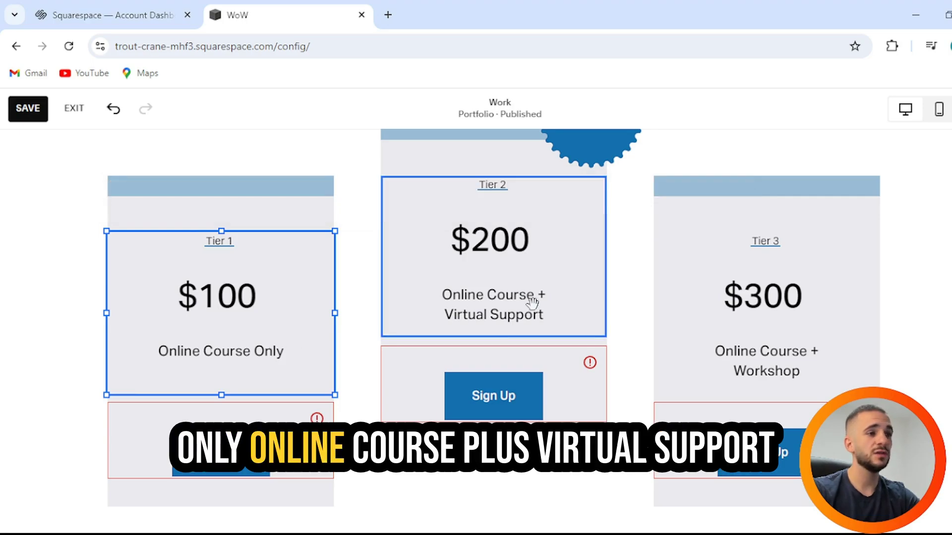
scroll(565, 337, "up", 1)
scroll(573, 347, "down", 1)
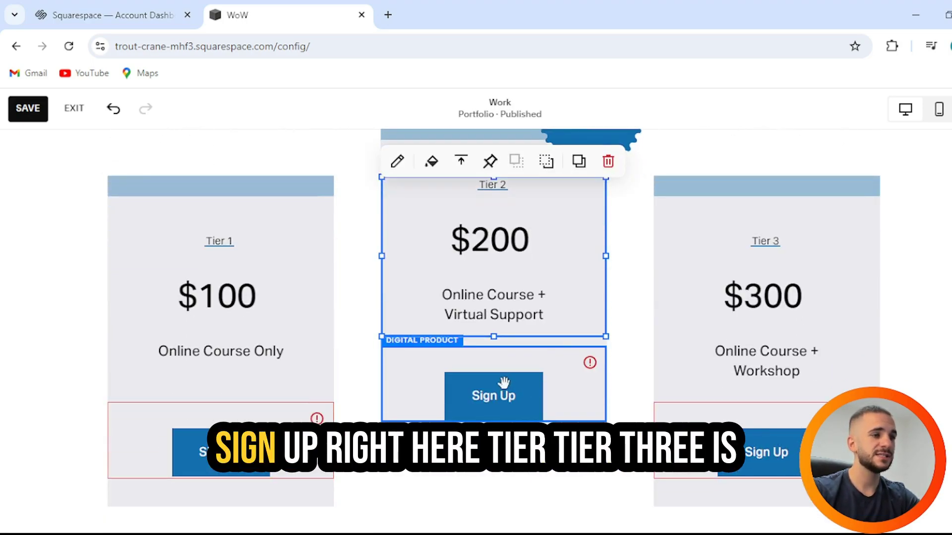
scroll(493, 384, "up", 2)
scroll(783, 293, "down", 1)
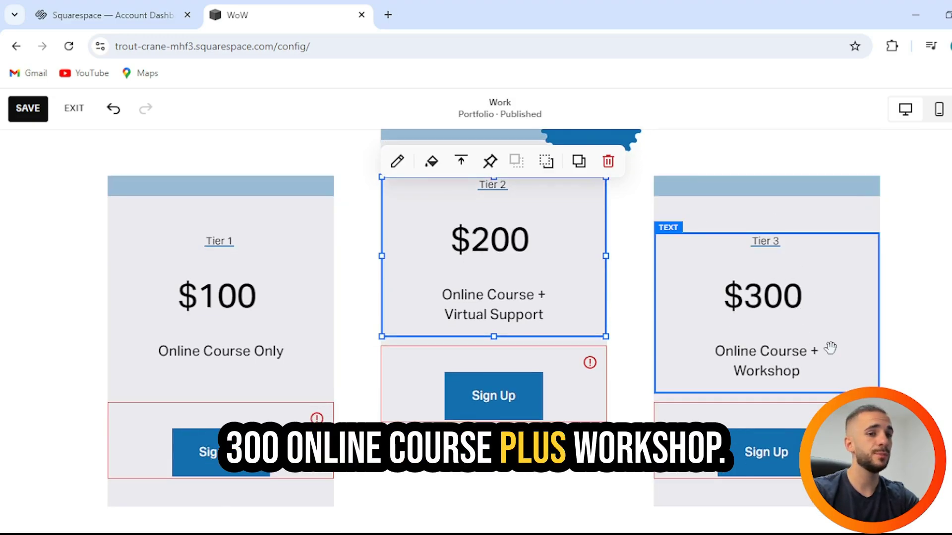
scroll(830, 349, "down", 3)
scroll(830, 349, "up", 4)
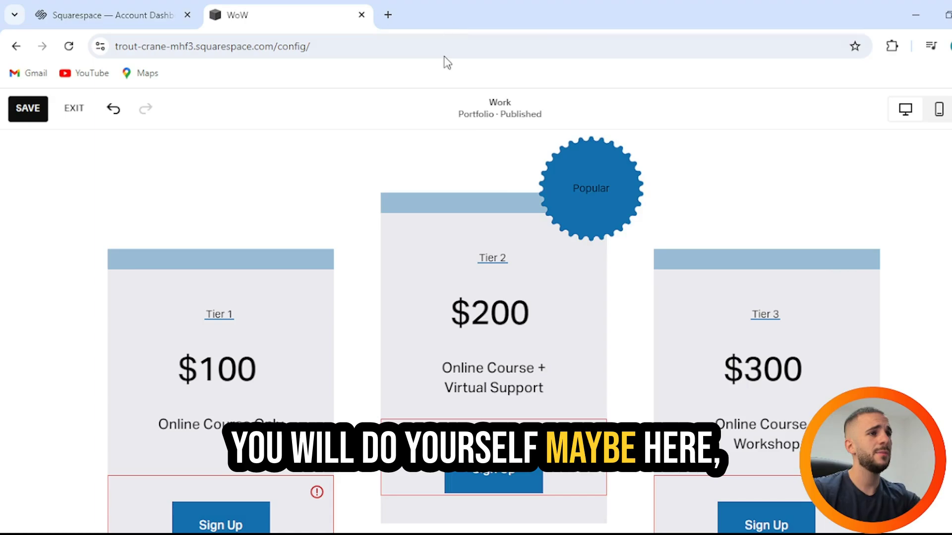
Step: Drag the Popular badge from the Tier 2 card onto the Tier 1 card's top corner
left_click_drag(587, 156, 303, 311)
left_click_drag(591, 266, 316, 353)
left_click(703, 273)
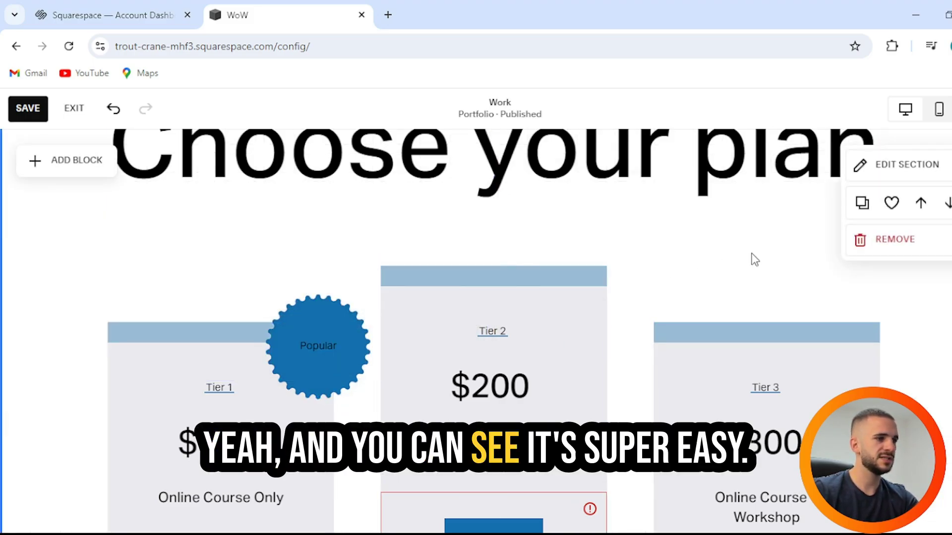
scroll(751, 253, "down", 3)
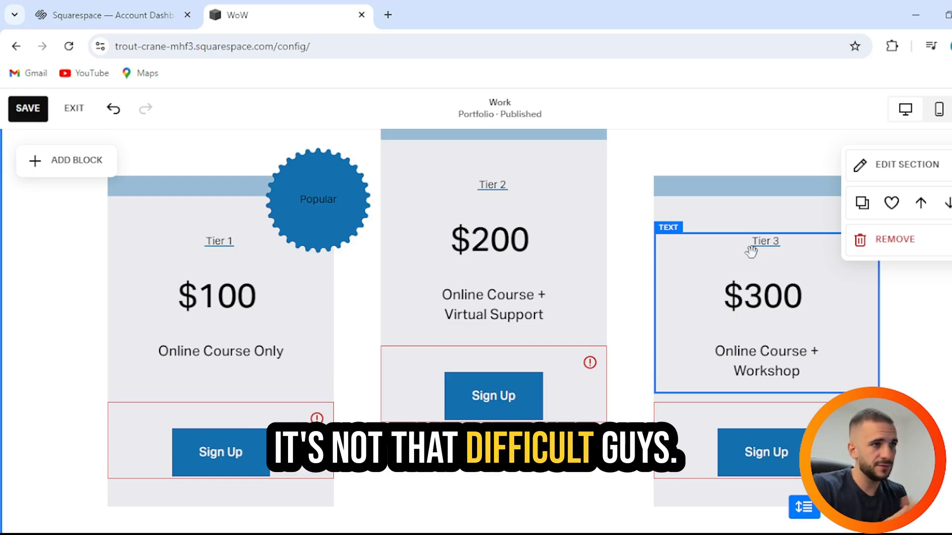
scroll(749, 245, "up", 15)
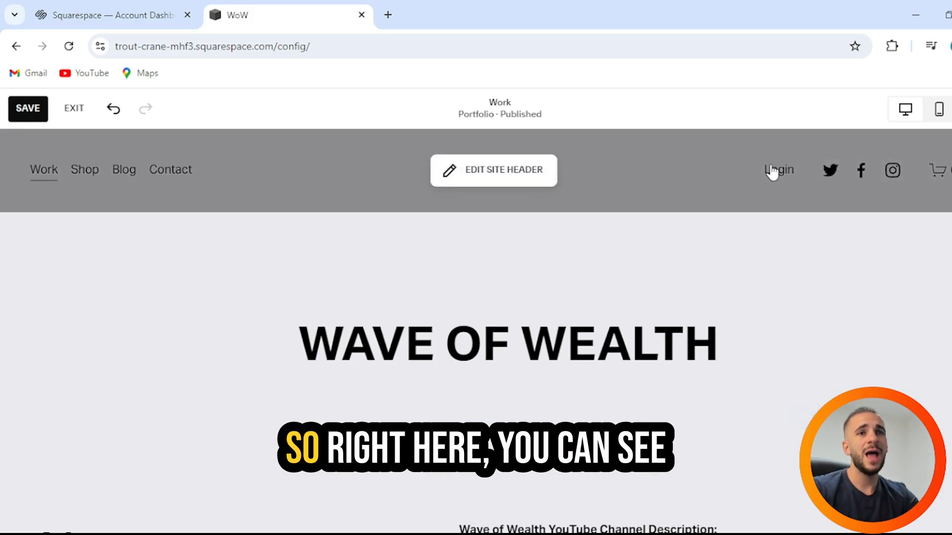
scroll(770, 170, "down", 5)
scroll(769, 164, "up", 3)
scroll(644, 173, "down", 6)
scroll(554, 183, "down", 5)
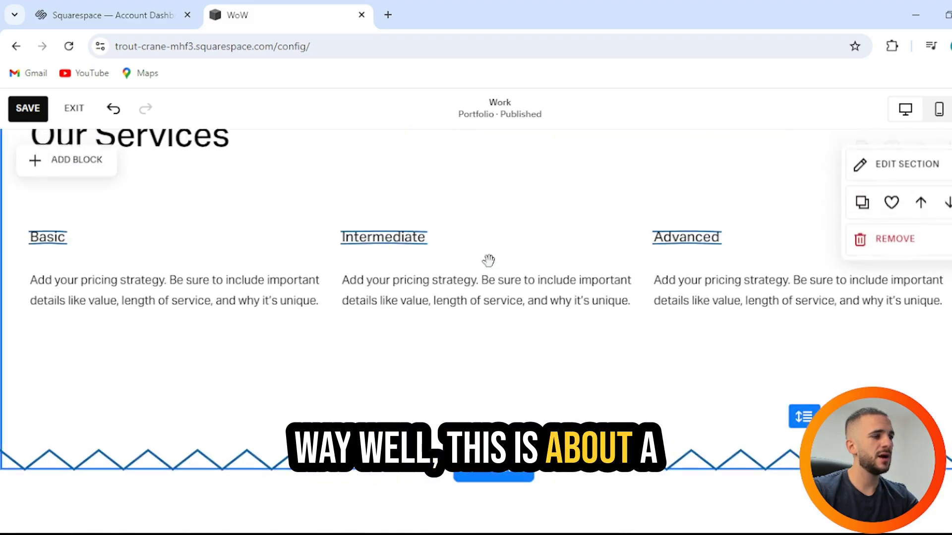
scroll(463, 268, "down", 2)
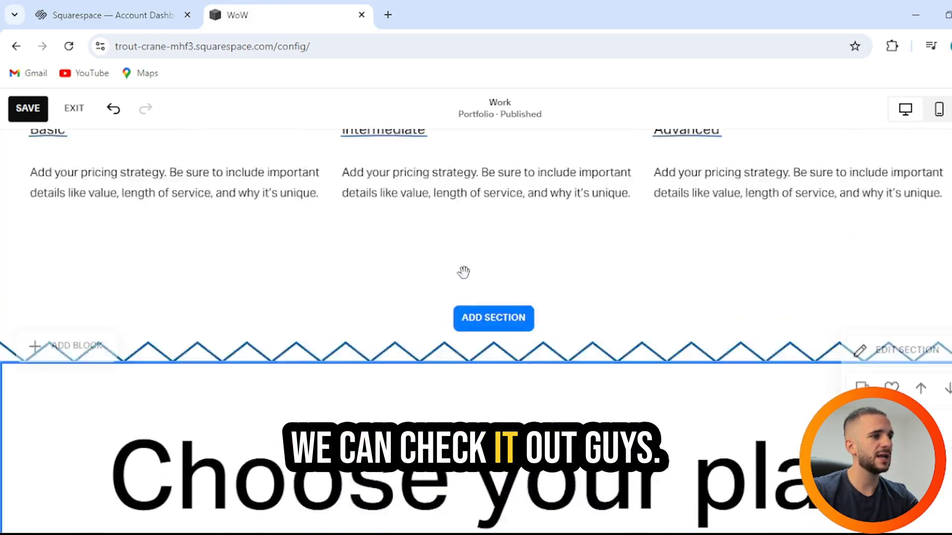
scroll(463, 272, "up", 2)
double_click(449, 282)
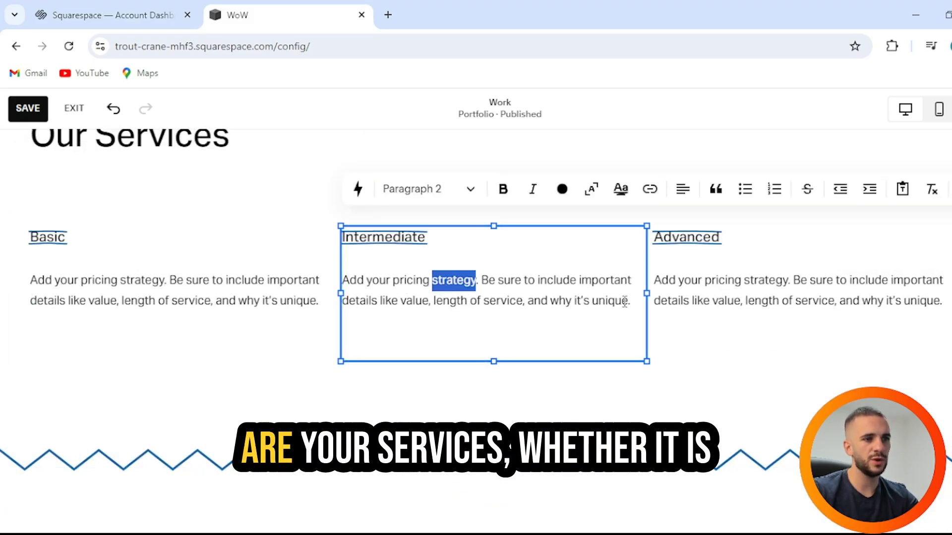
left_click_drag(621, 300, 403, 281)
left_click_drag(345, 282, 339, 283)
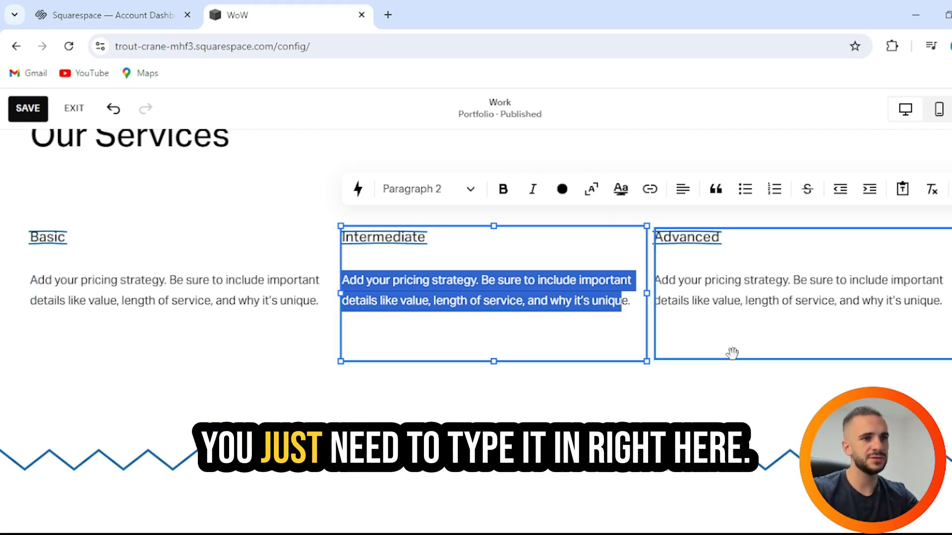
scroll(743, 360, "down", 7)
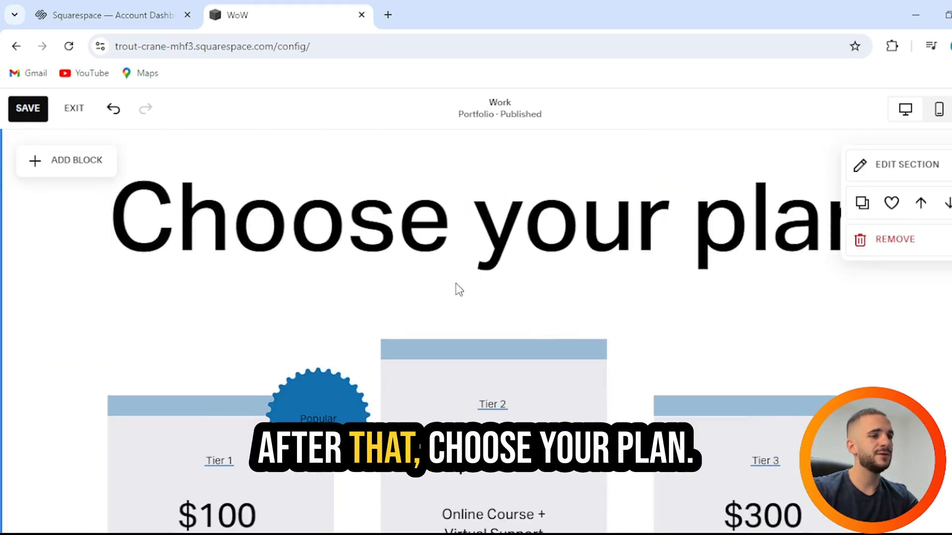
Step: Add an empty text block to the Choose your plan section, then delete it
scroll(456, 286, "down", 6)
scroll(452, 277, "up", 8)
scroll(459, 289, "down", 4)
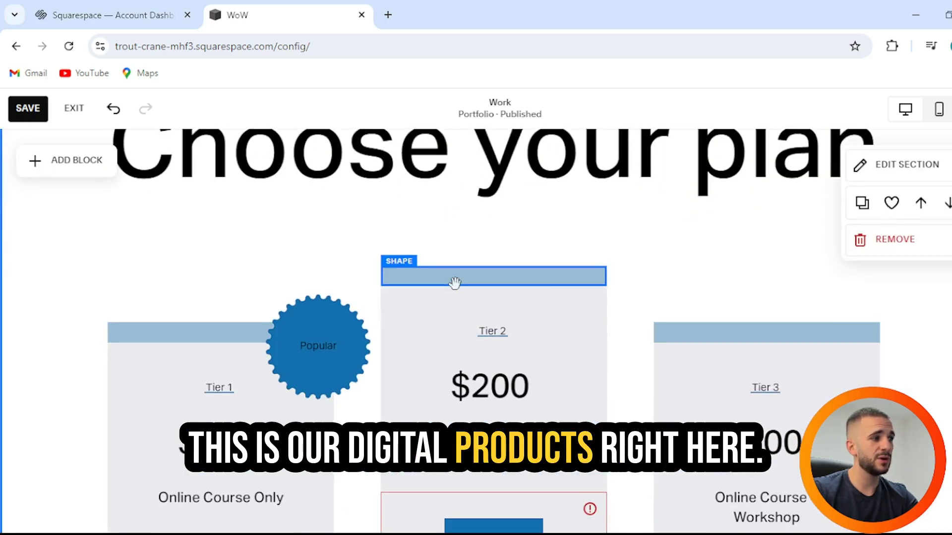
scroll(452, 280, "up", 3)
left_click(68, 220)
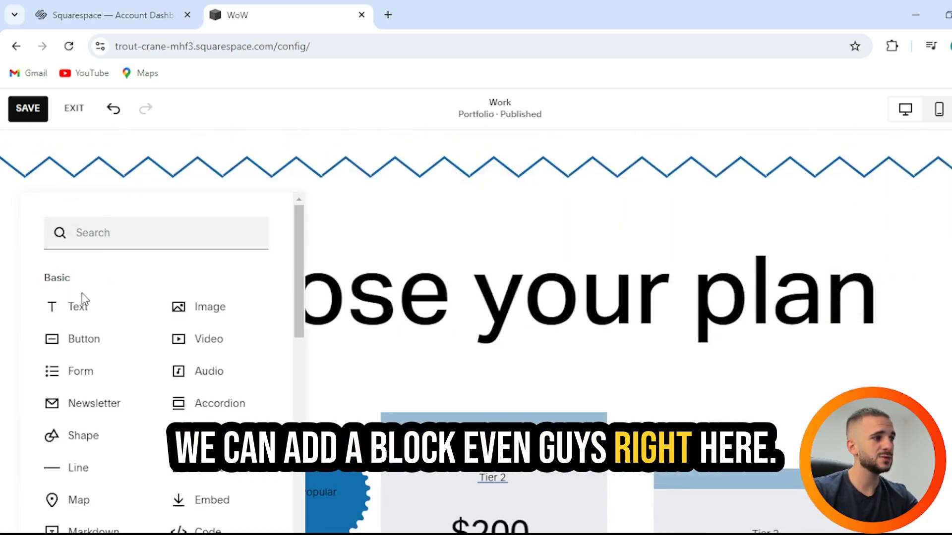
left_click(88, 311)
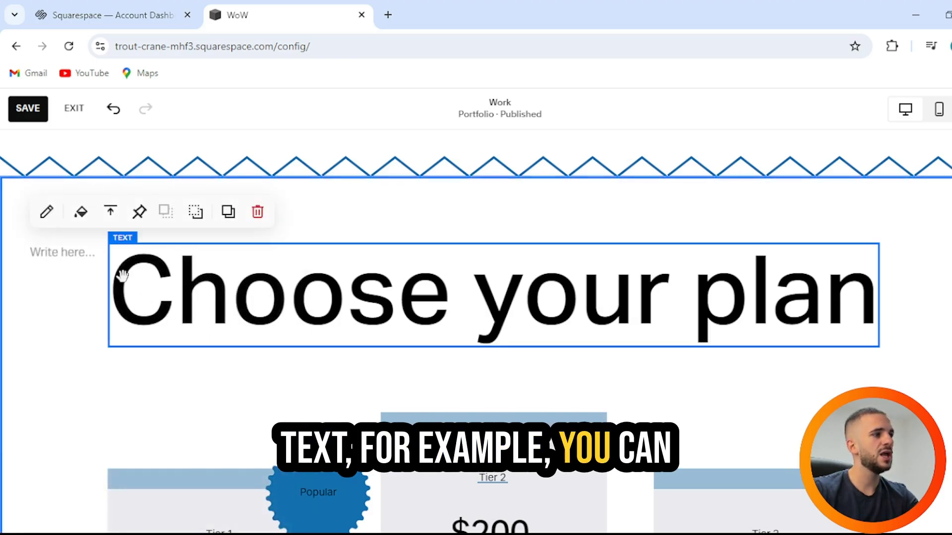
left_click(258, 212)
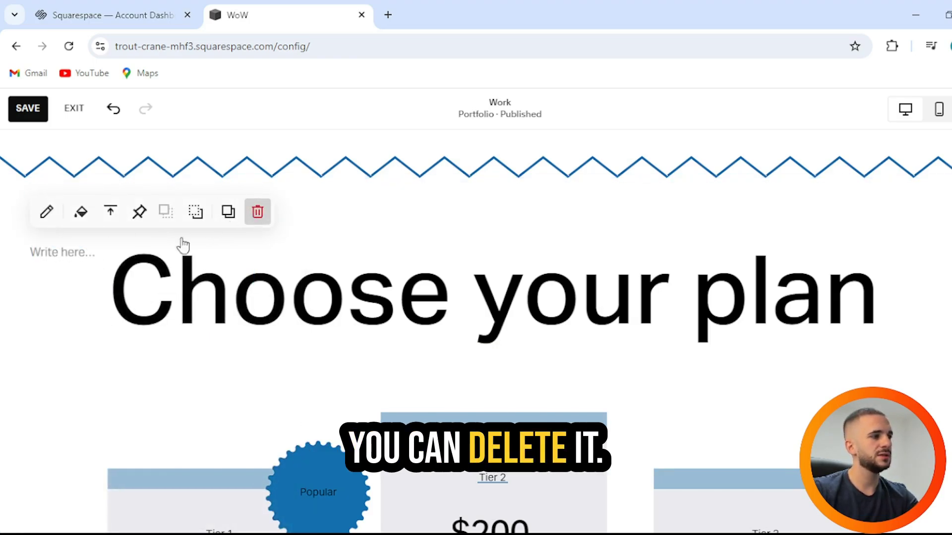
Step: Add a video block, check its pin settings, delete it, and reopen the block list
left_click(69, 222)
left_click(208, 340)
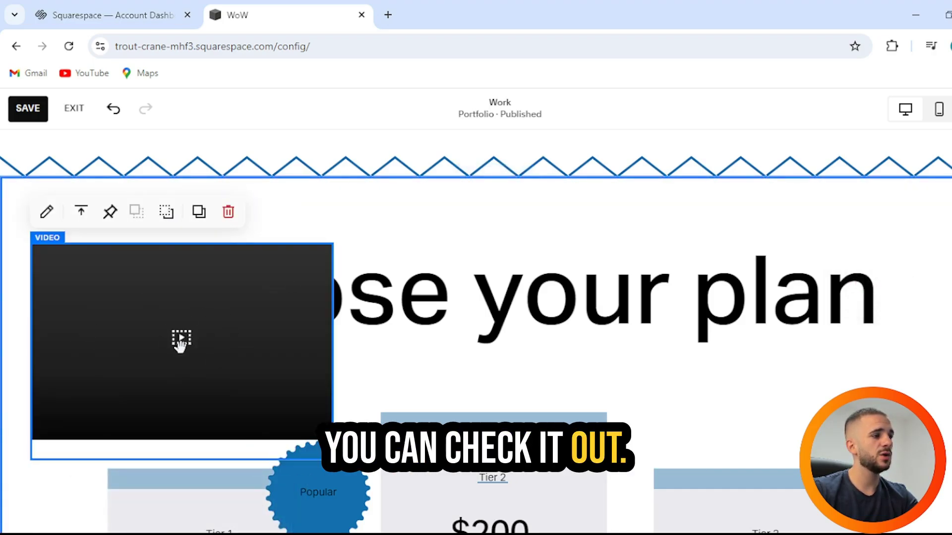
left_click(111, 218)
left_click(270, 229)
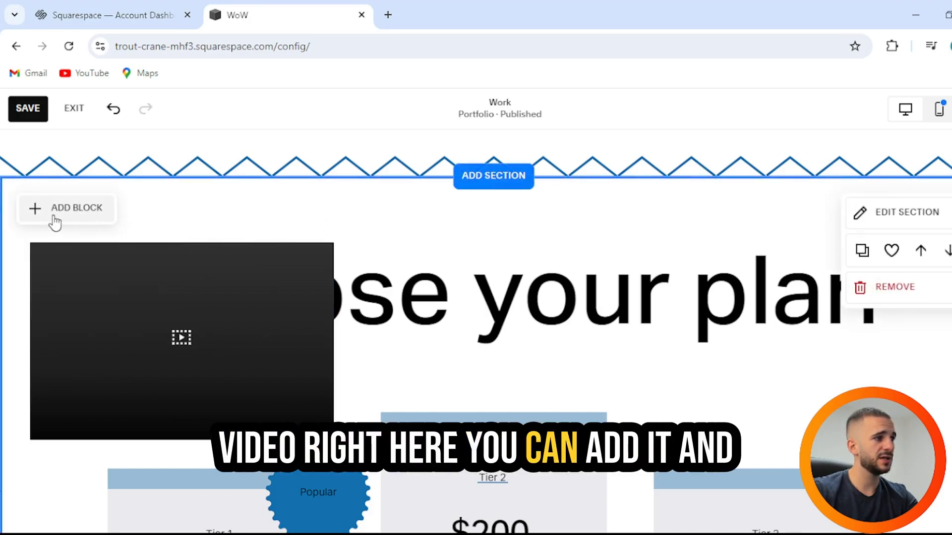
left_click(197, 301)
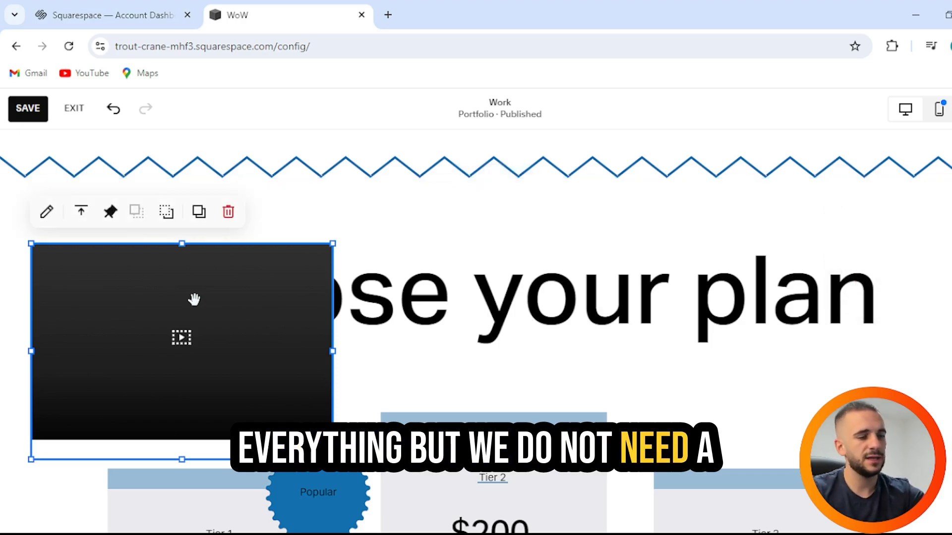
left_click(228, 211)
left_click(58, 208)
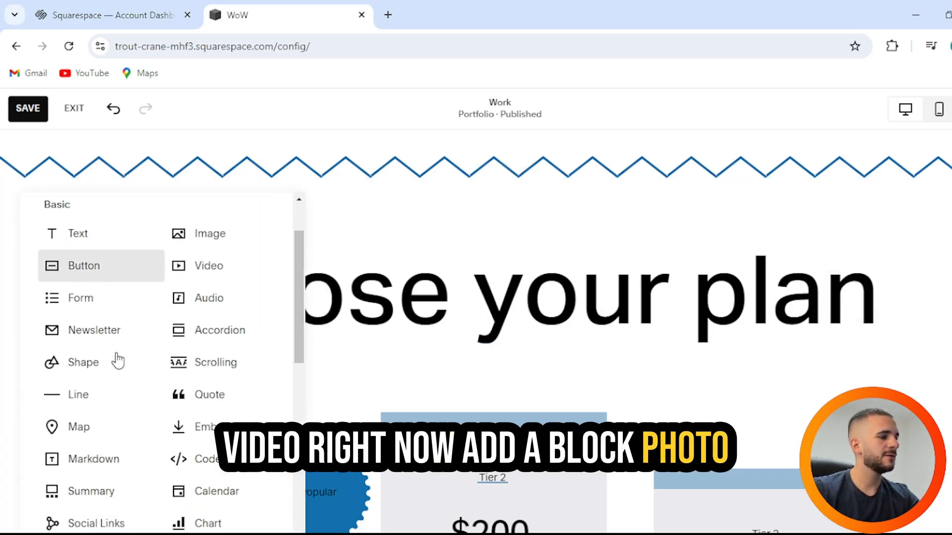
Step: Add a shape block over the word 'your' in the heading and open its design settings
scroll(117, 361, "down", 2)
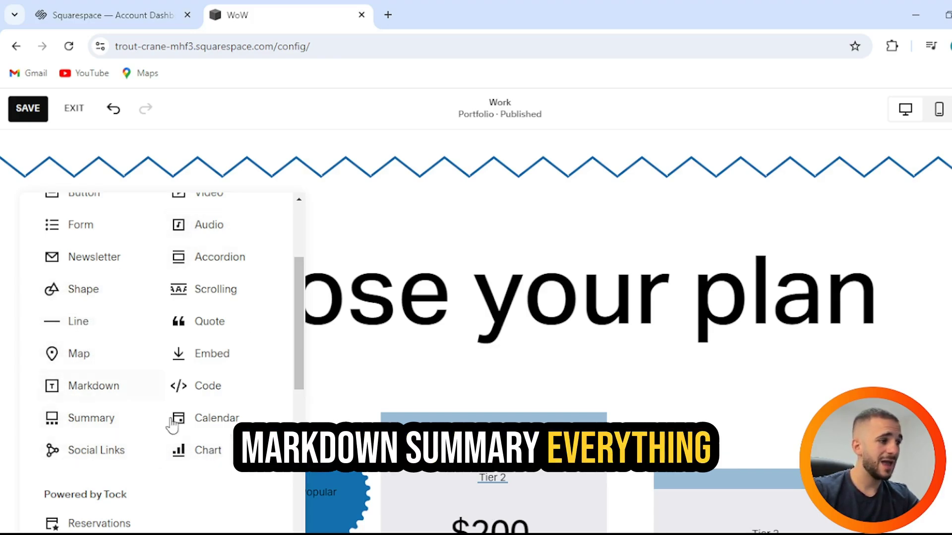
scroll(223, 347, "up", 2)
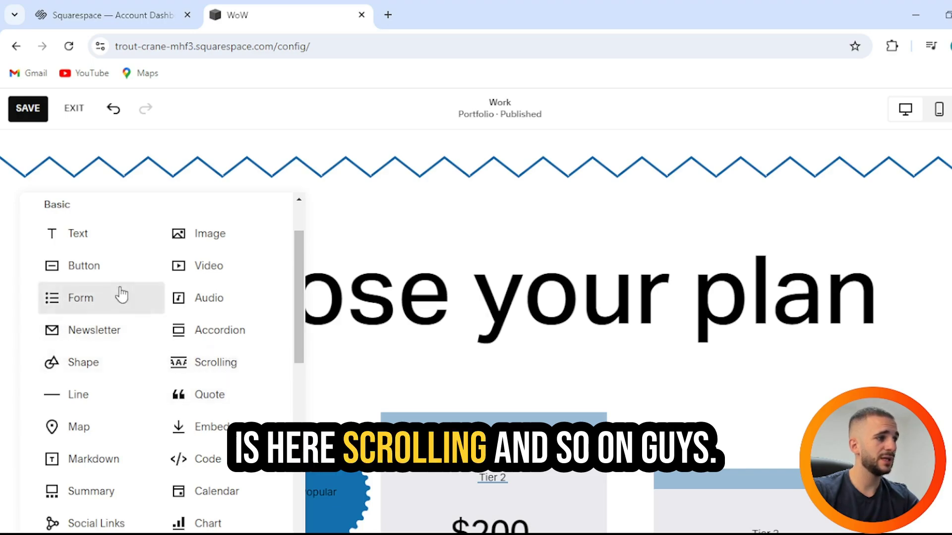
left_click(110, 374)
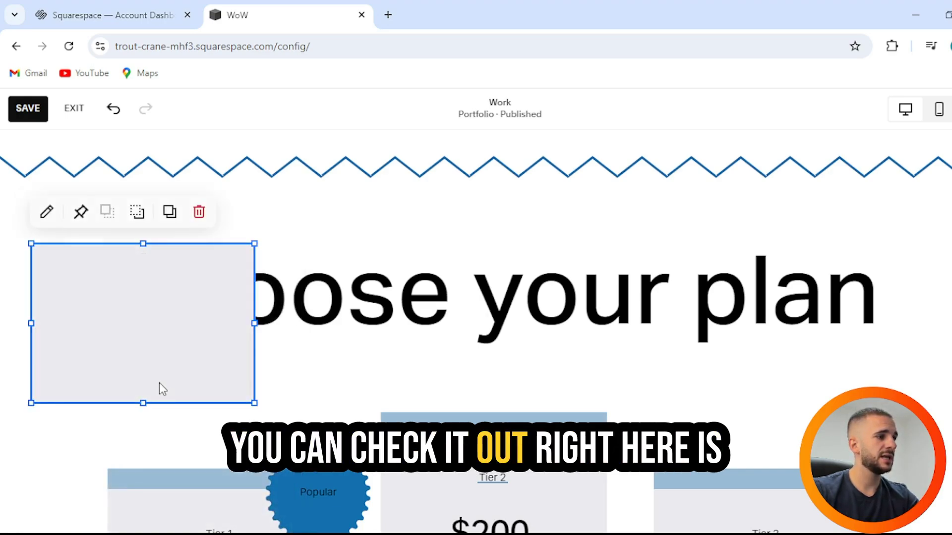
left_click_drag(126, 276, 603, 350)
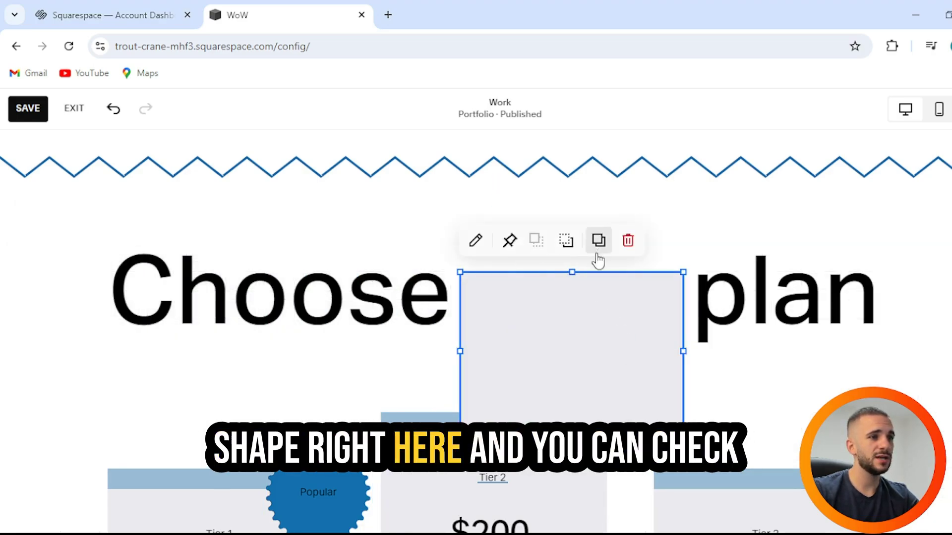
left_click(475, 241)
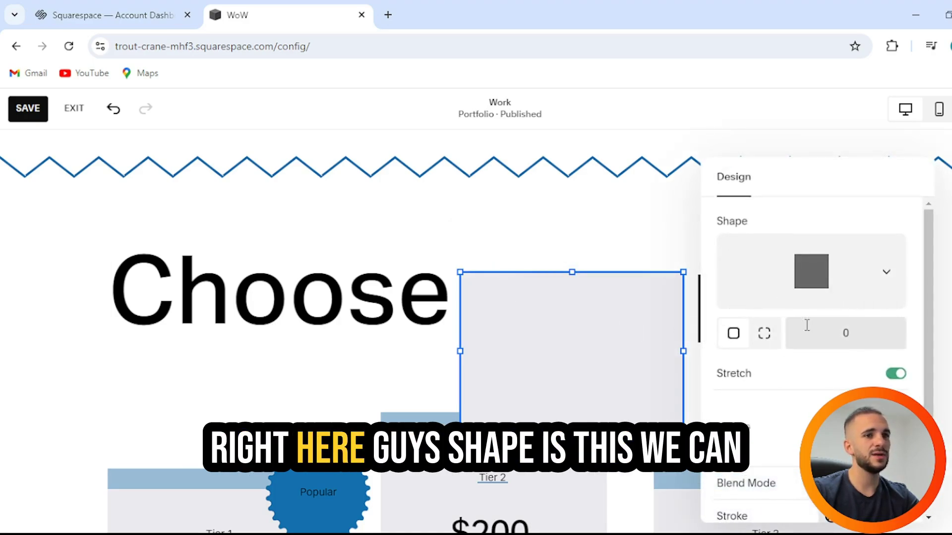
Step: Change the shape block to a black rounded octagon
scroll(807, 325, "down", 2)
scroll(839, 291, "up", 2)
left_click(876, 302)
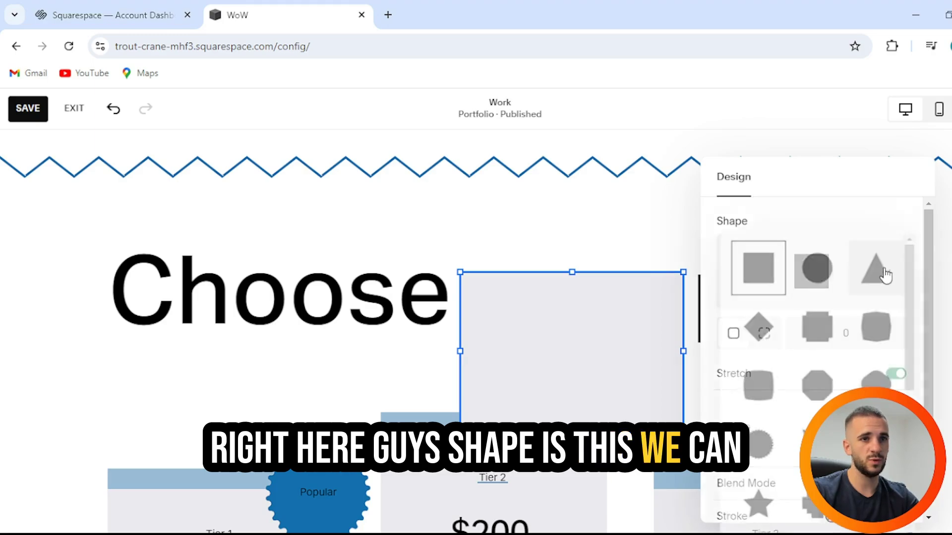
left_click(831, 334)
scroll(843, 349, "down", 1)
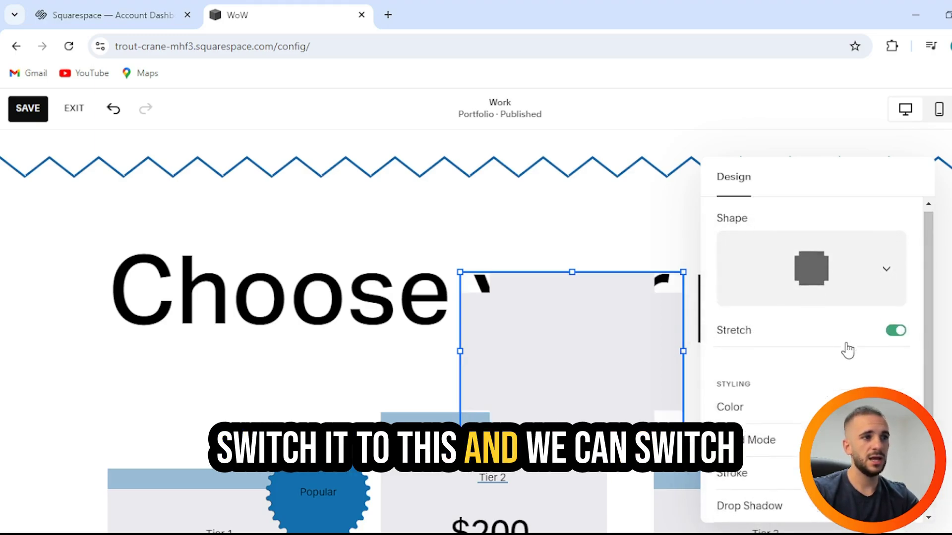
left_click(897, 360)
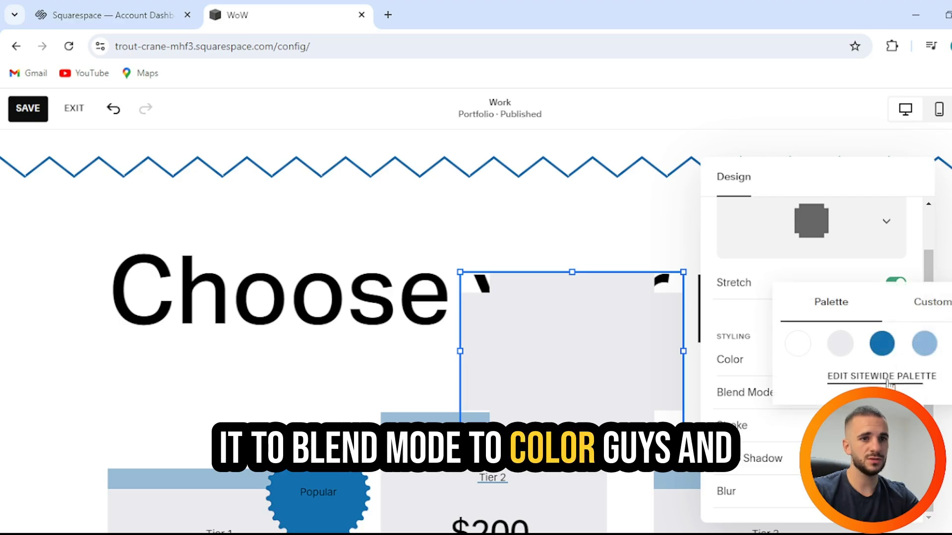
left_click(948, 328)
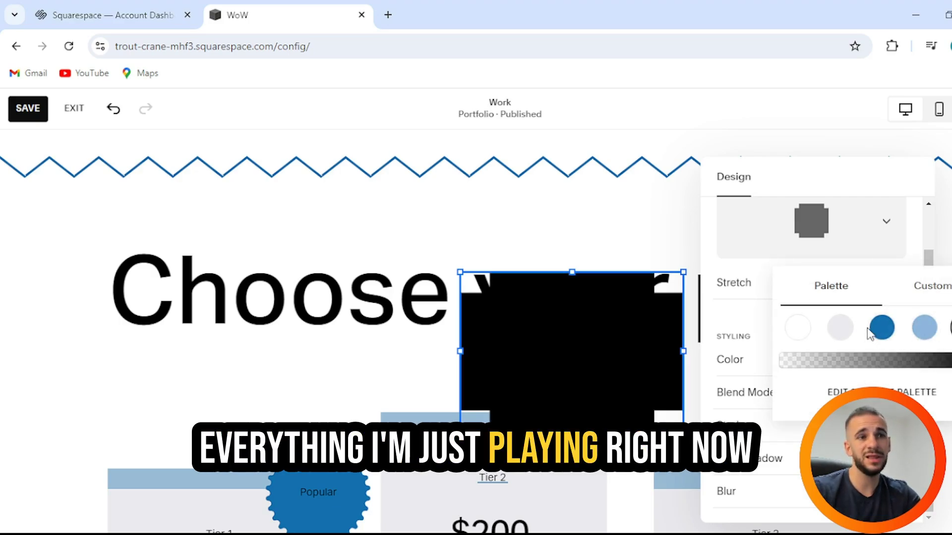
left_click(749, 311)
scroll(750, 321, "up", 1)
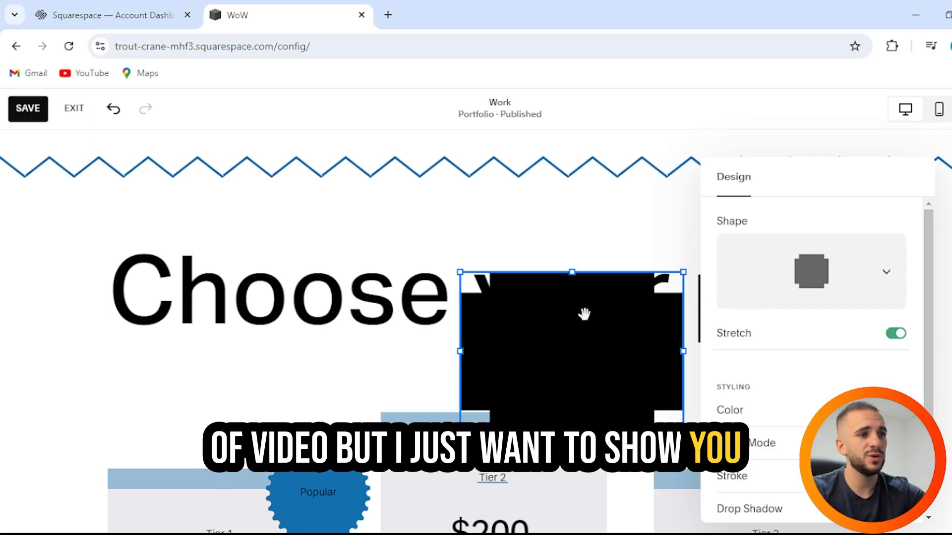
left_click(597, 228)
Step: Delete the black shape block so the Choose your plan heading is clear
scroll(811, 313, "down", 2)
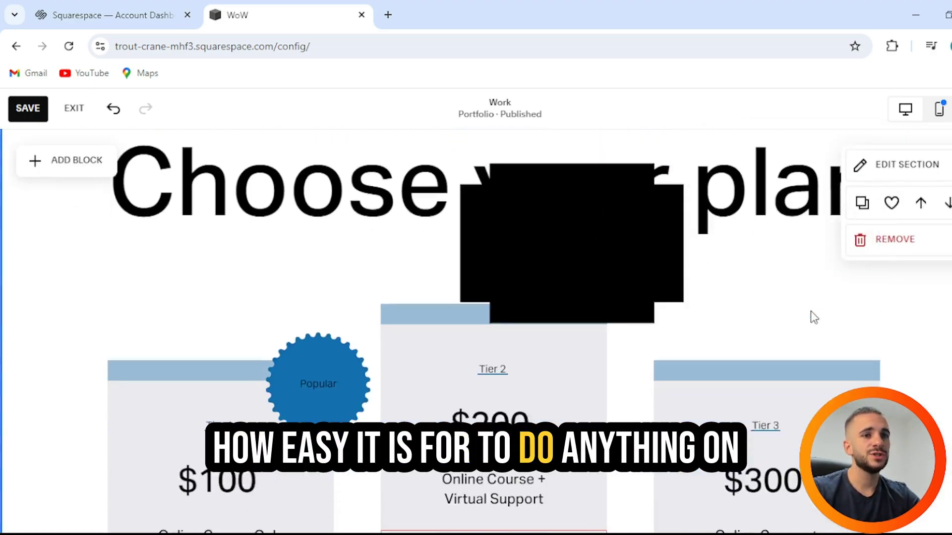
scroll(811, 313, "up", 2)
left_click(592, 359)
key("Delete")
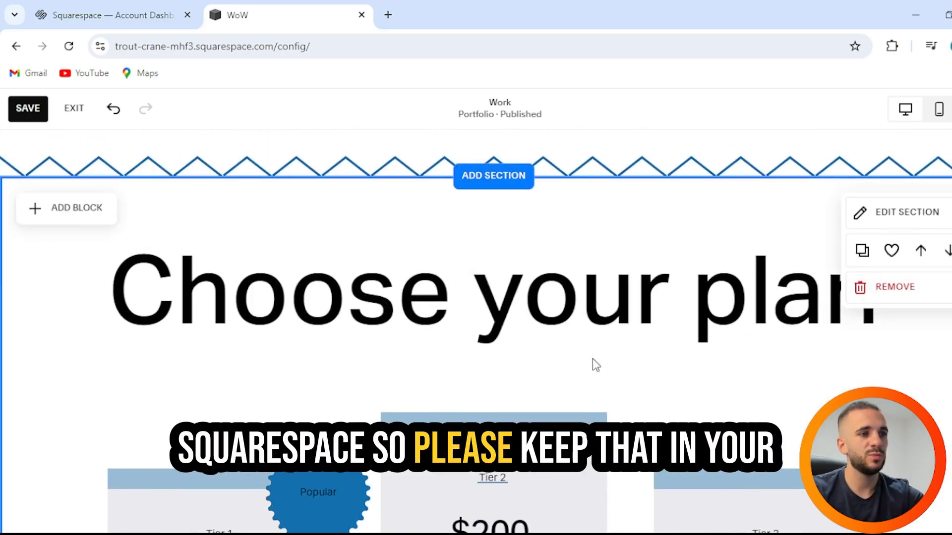
scroll(424, 281, "down", 5)
scroll(420, 278, "down", 4)
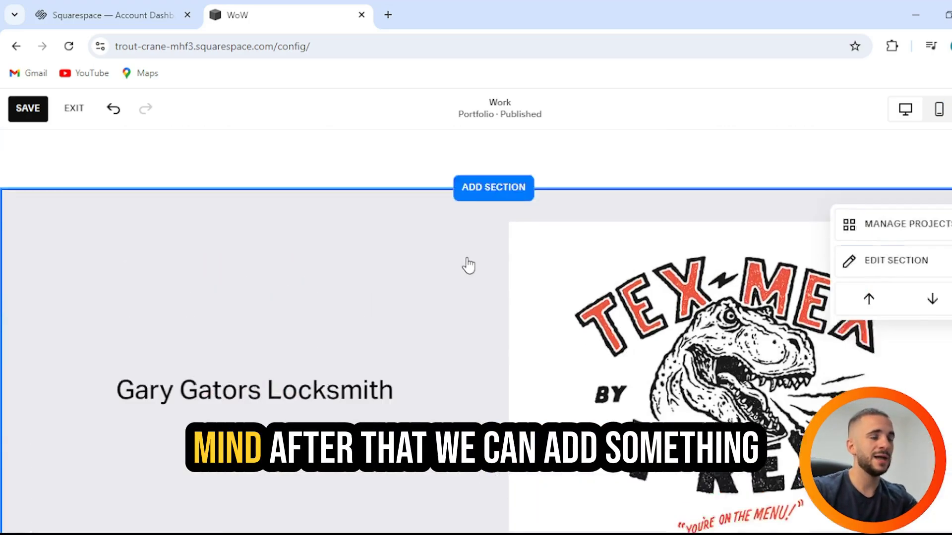
scroll(468, 263, "up", 2)
Step: Insert a landscape photo gallery layout from the Images category above the portfolio
left_click(494, 278)
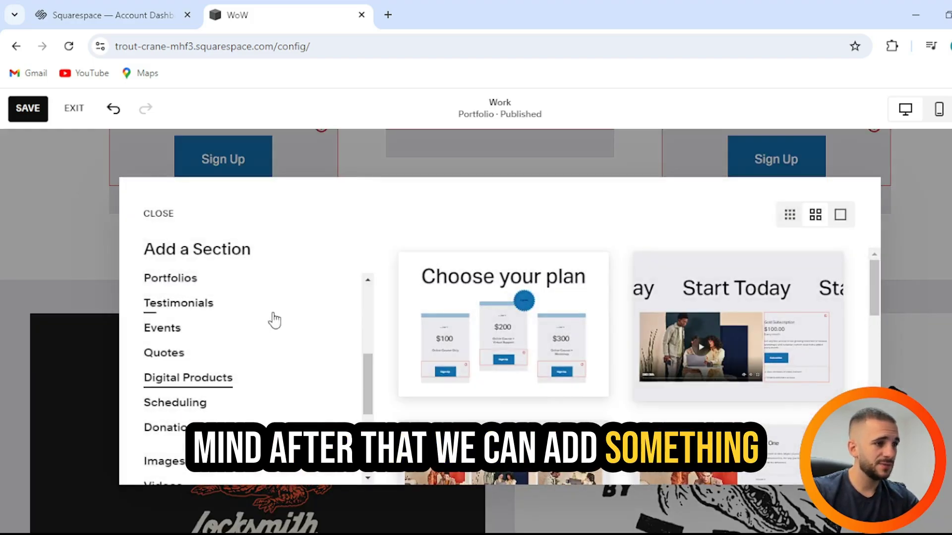
scroll(265, 321, "down", 3)
scroll(240, 313, "up", 2)
scroll(240, 314, "up", 3)
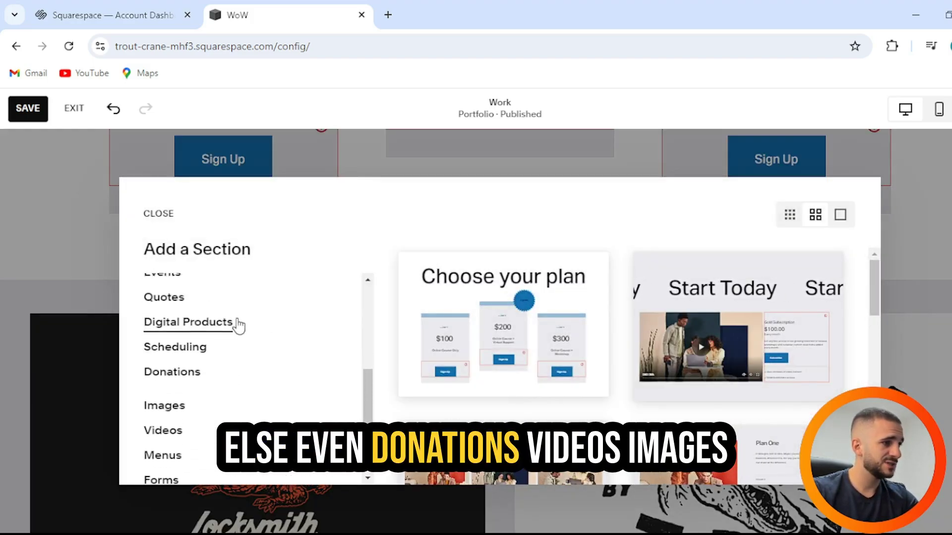
left_click(168, 406)
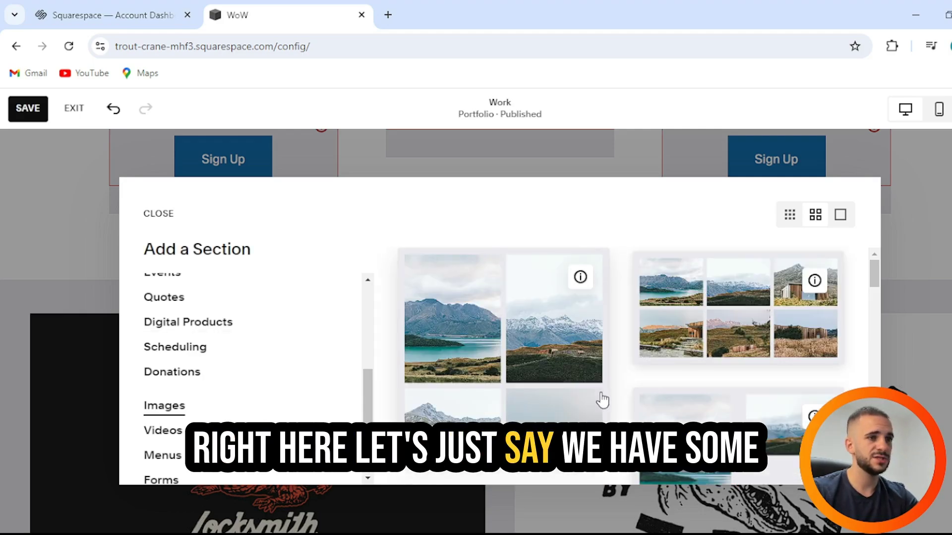
left_click(774, 330)
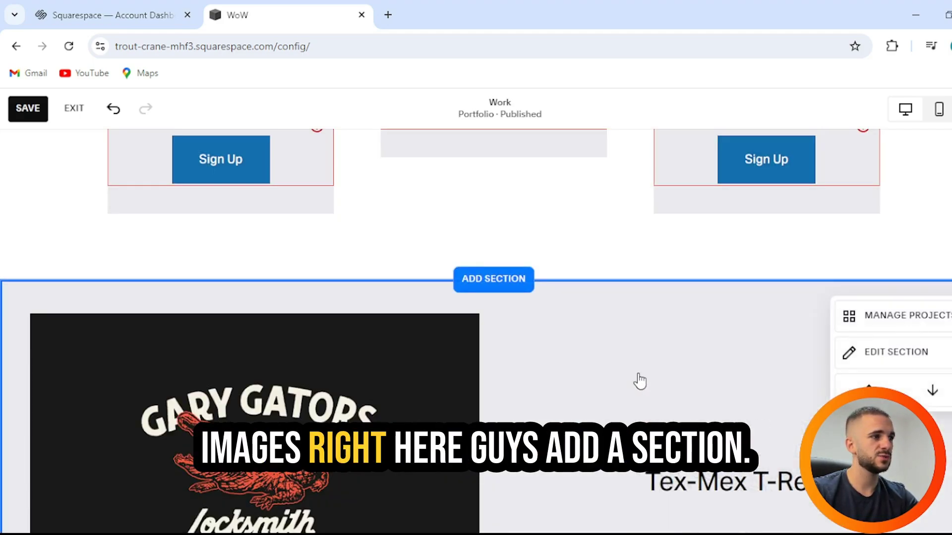
scroll(636, 375, "up", 1)
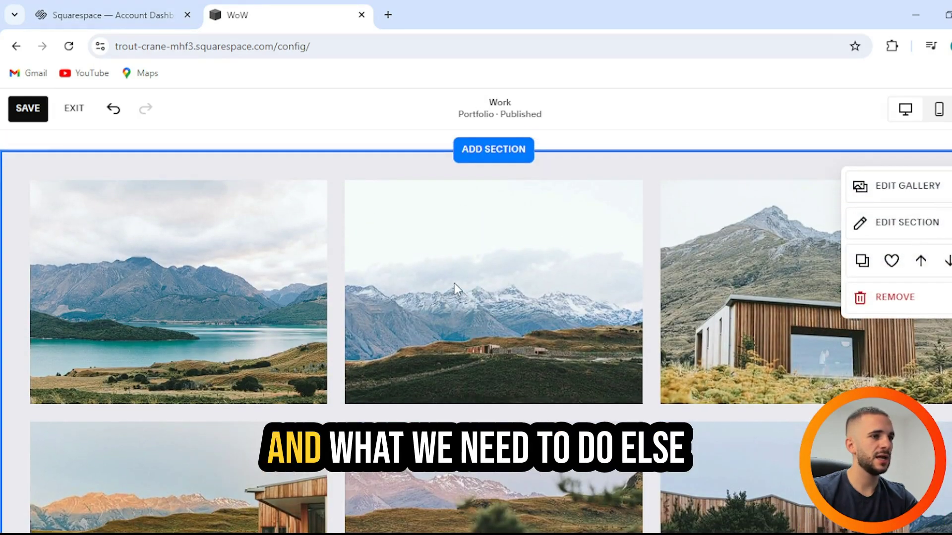
Step: Try lowering the lake photo's saturation in the image editor, then discard the changes
left_click(907, 188)
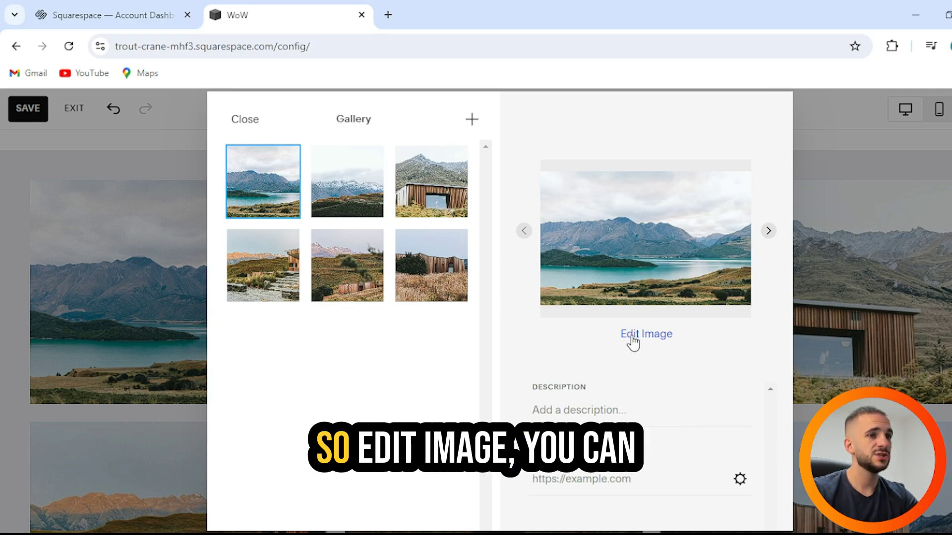
left_click(637, 337)
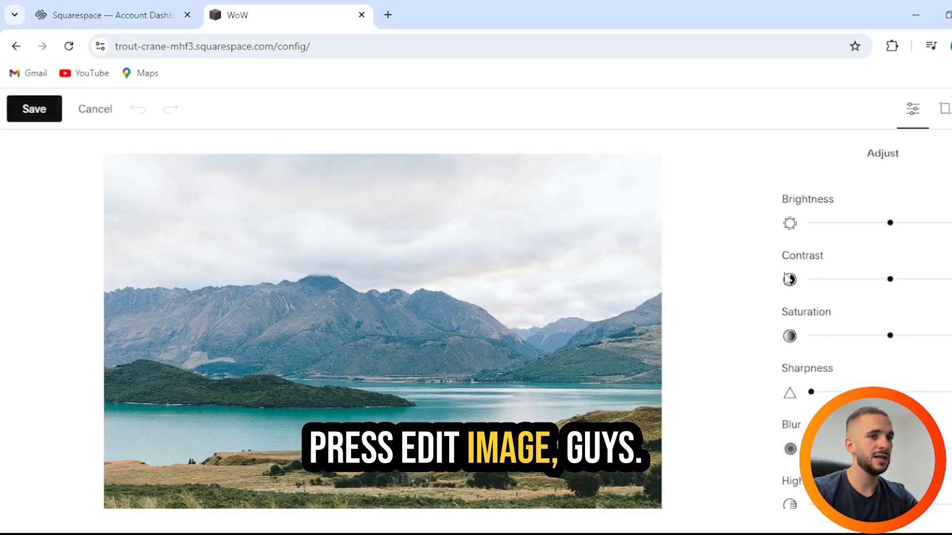
left_click_drag(890, 335, 864, 336)
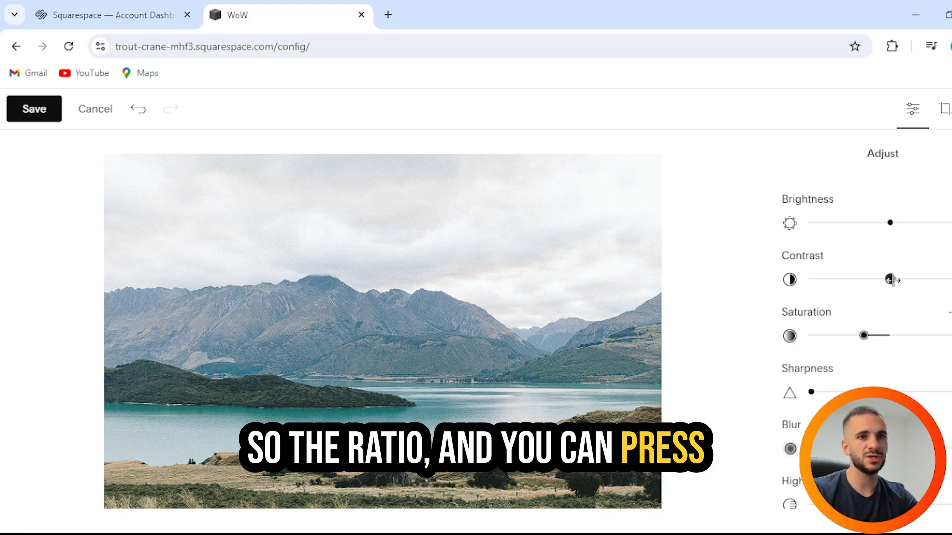
left_click(94, 110)
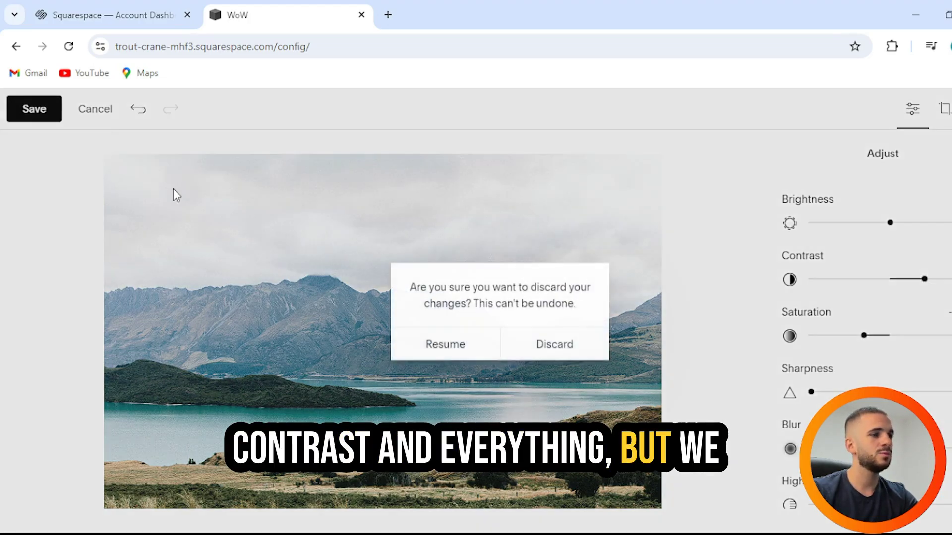
left_click(510, 346)
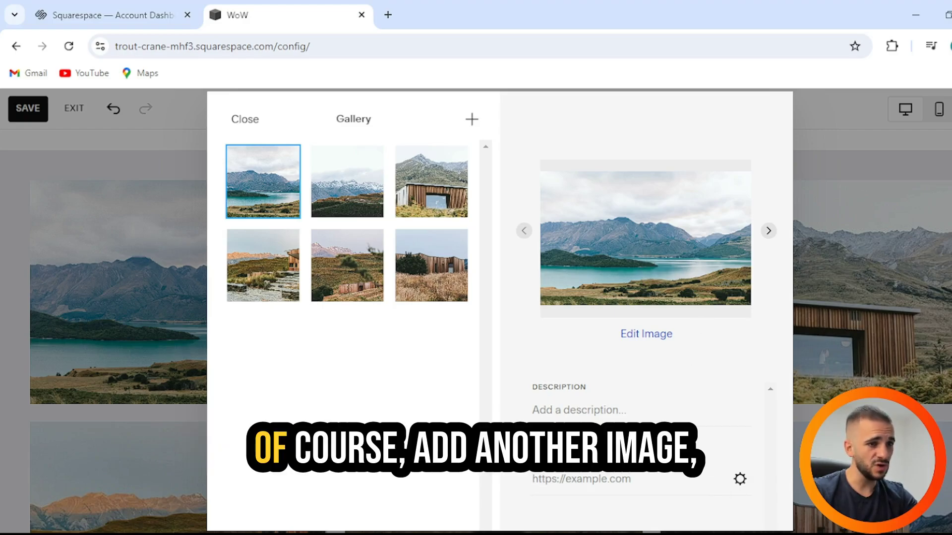
Step: Delete the snowy mountains photo, the gallery's second image
left_click(607, 405)
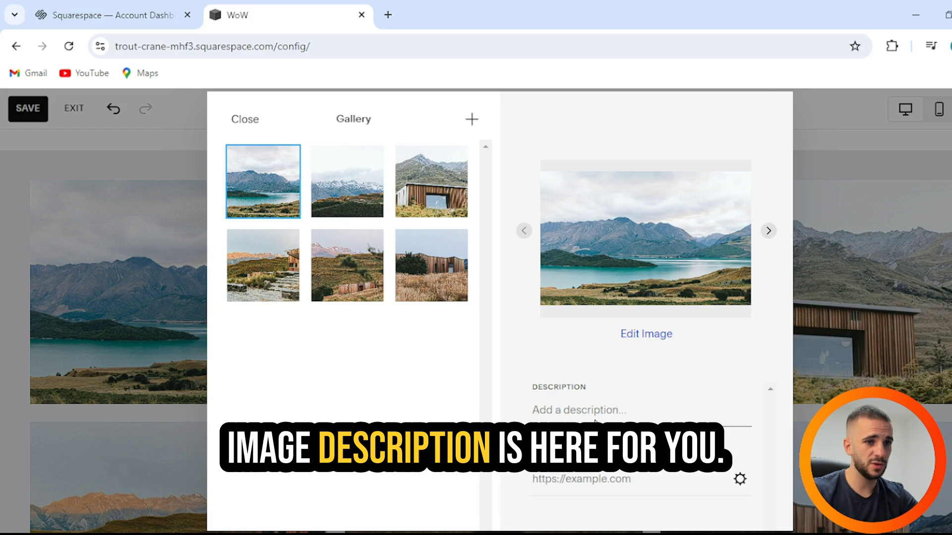
left_click(473, 132)
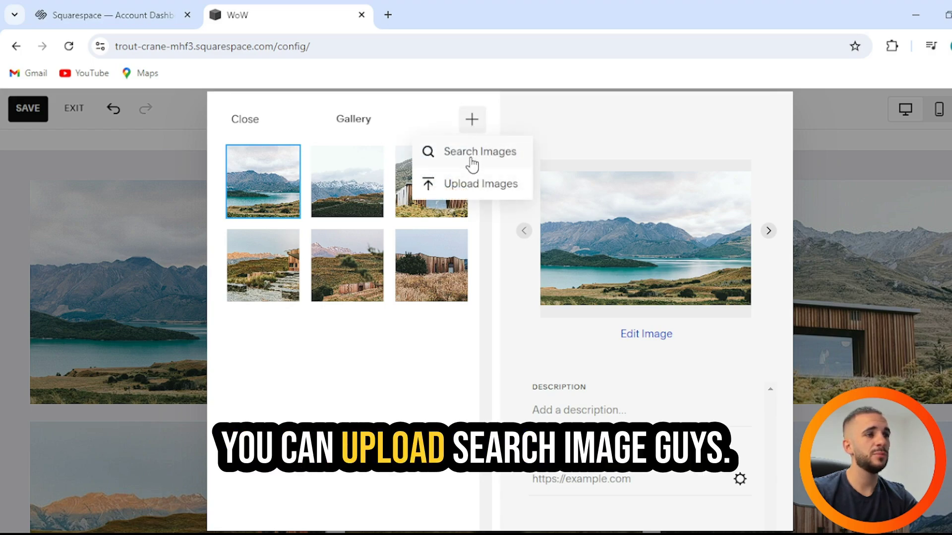
left_click(319, 197)
left_click(367, 163)
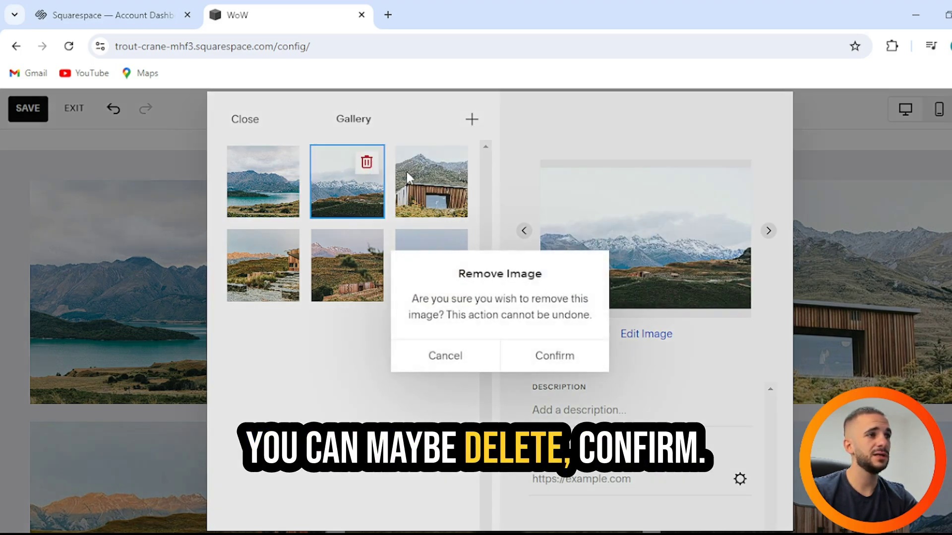
left_click(571, 357)
Step: Delete three more photos so only the lake and cabin-in-grass images remain
left_click(366, 163)
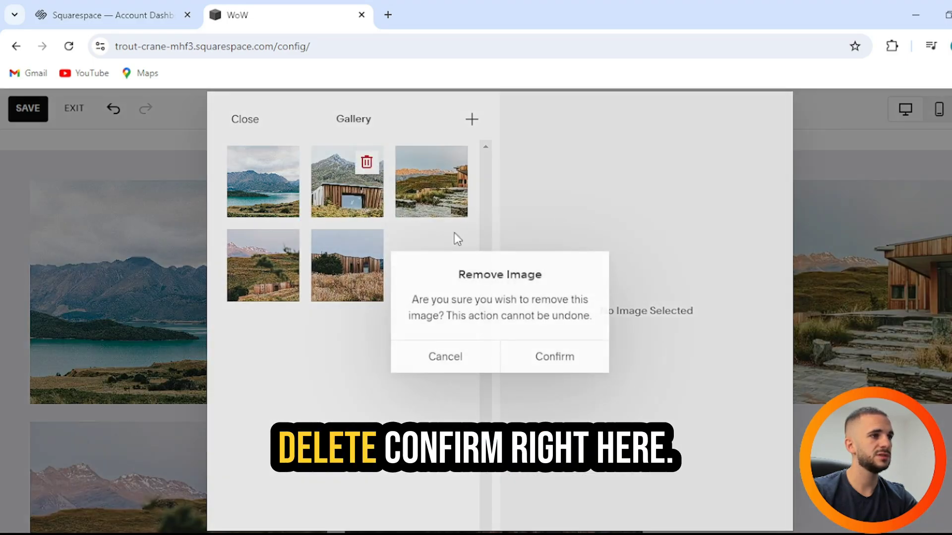
left_click(563, 355)
left_click(367, 162)
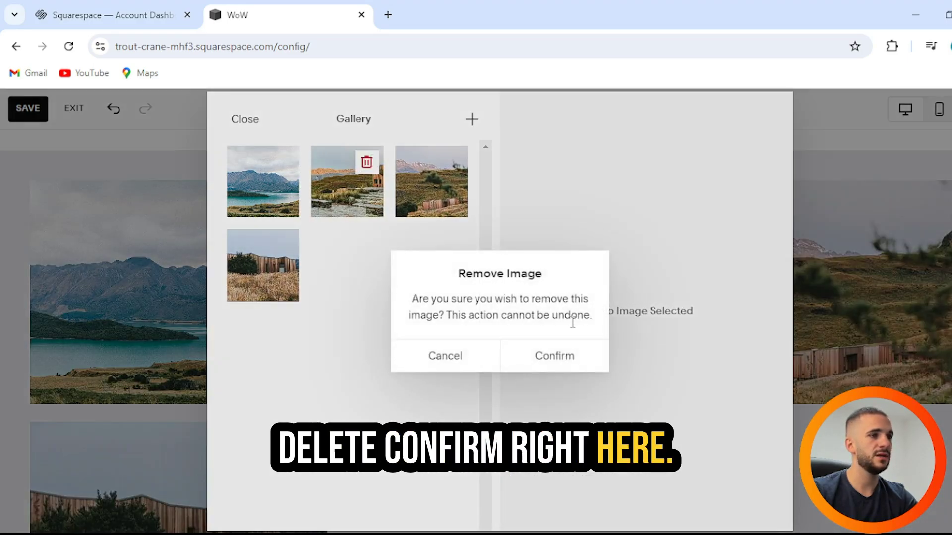
left_click(571, 357)
left_click(366, 162)
left_click(367, 162)
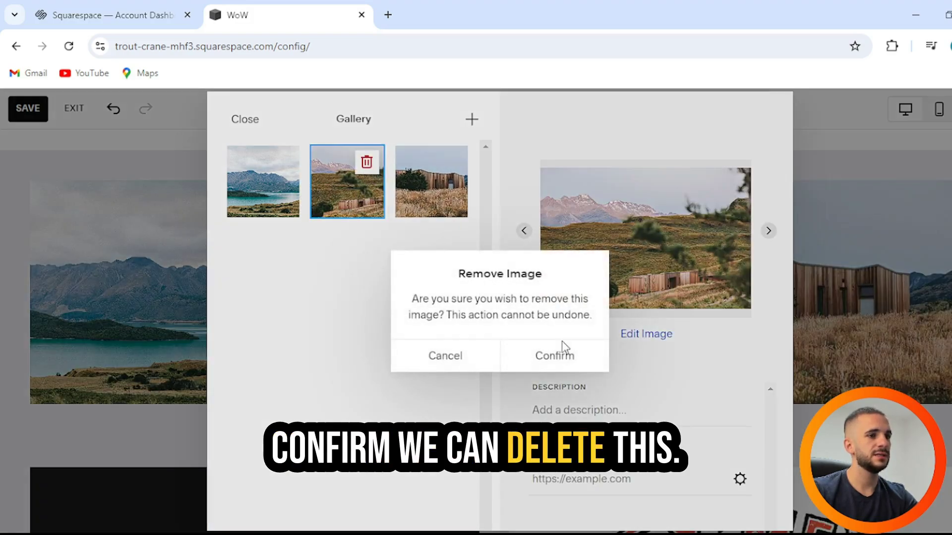
left_click(559, 352)
left_click(474, 121)
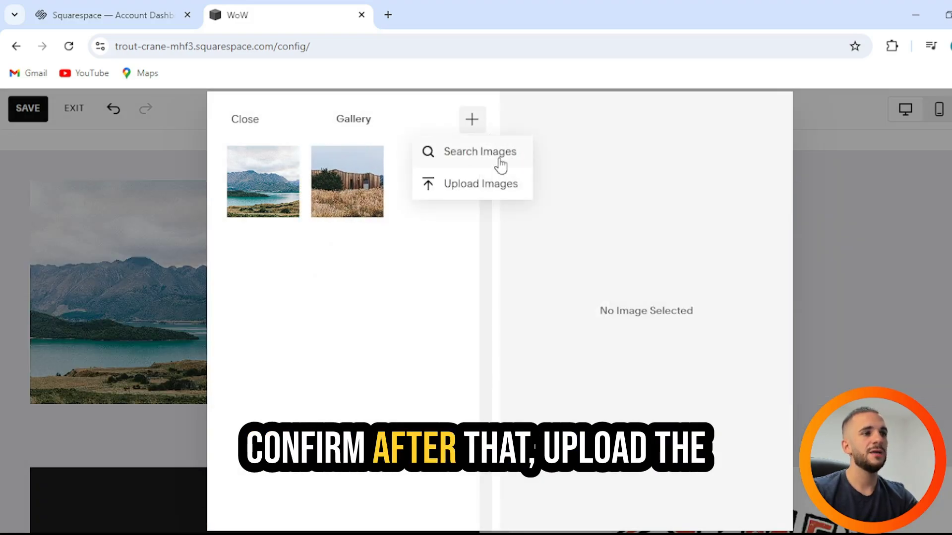
left_click(495, 184)
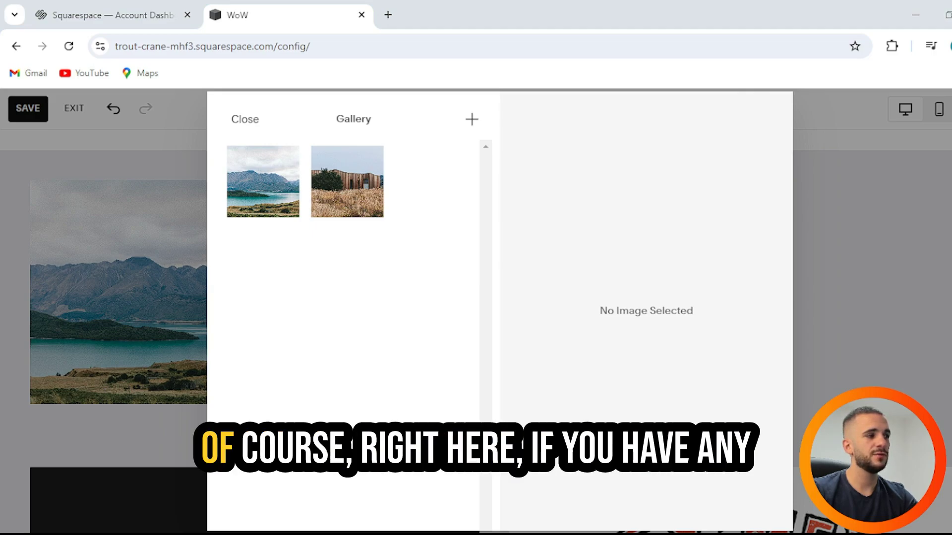
Step: Add the purple umbrellas premium stock photo as the third gallery image and return to the page
left_click(468, 157)
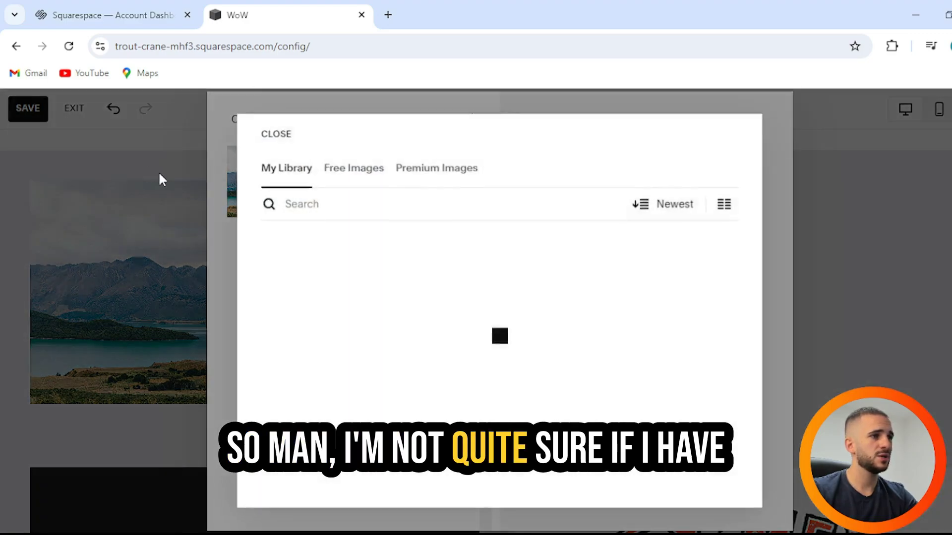
left_click(354, 174)
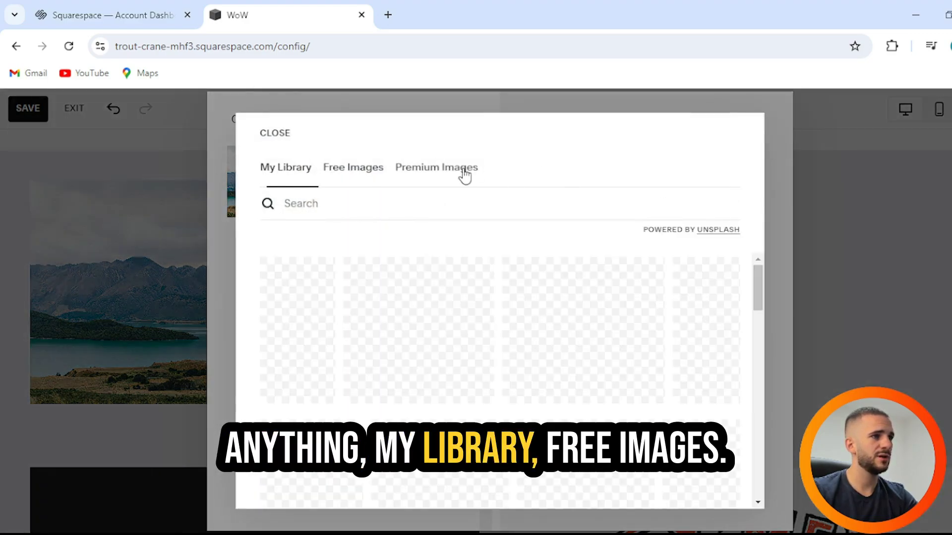
left_click(464, 175)
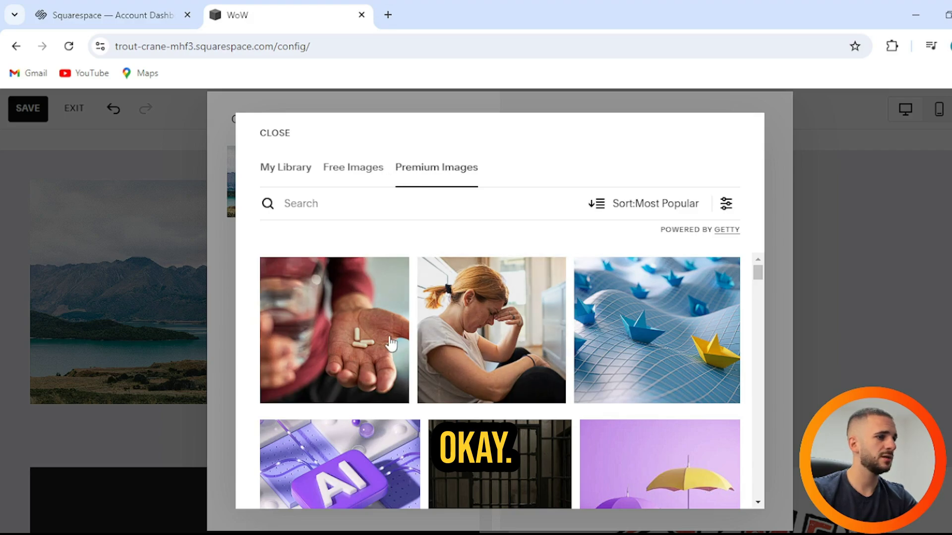
scroll(471, 307, "down", 3)
left_click(662, 302)
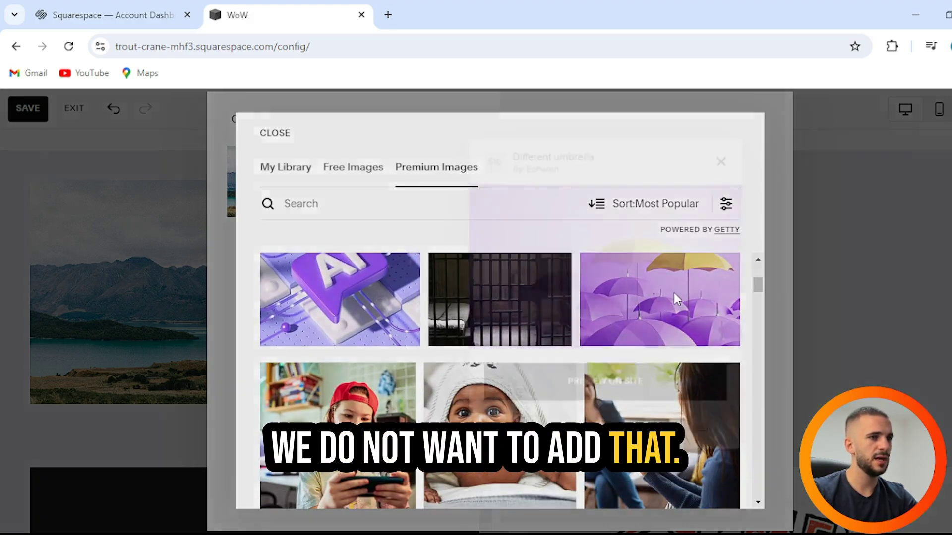
left_click(604, 392)
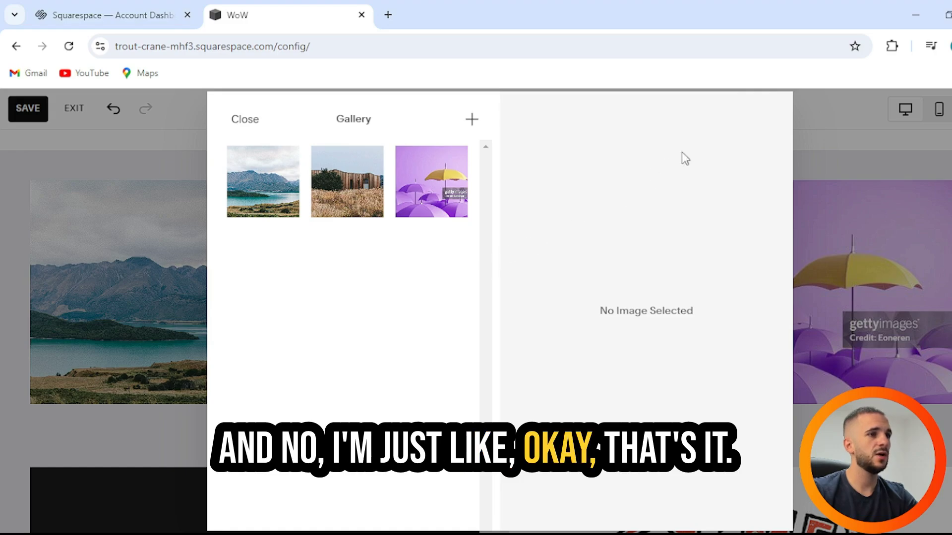
left_click(842, 142)
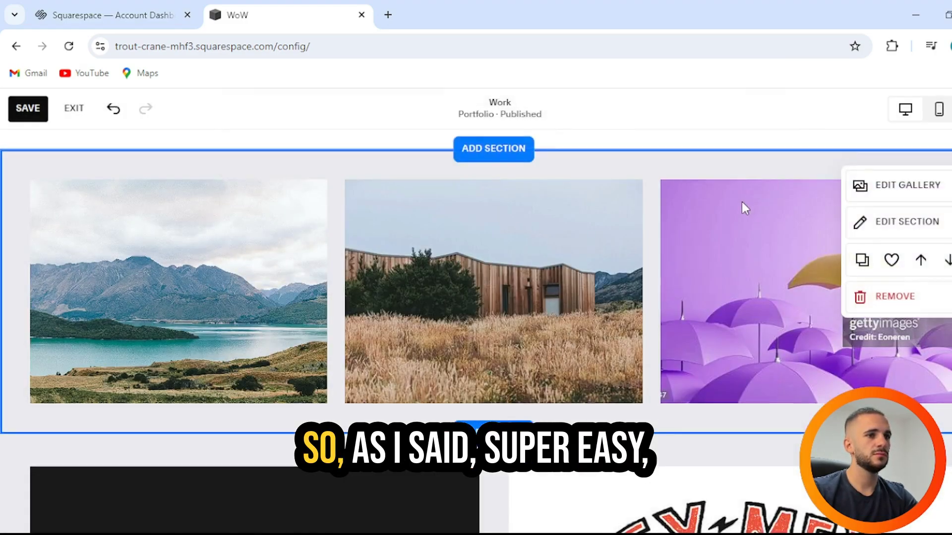
Step: Review the page and open the Add a Section chooser from the image gallery section
scroll(742, 201, "down", 3)
scroll(741, 201, "up", 3)
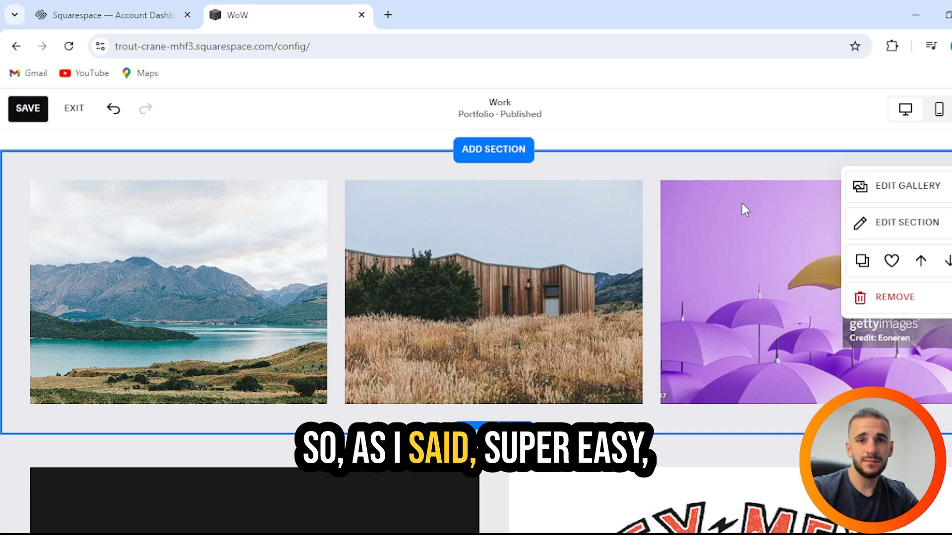
scroll(741, 204, "up", 15)
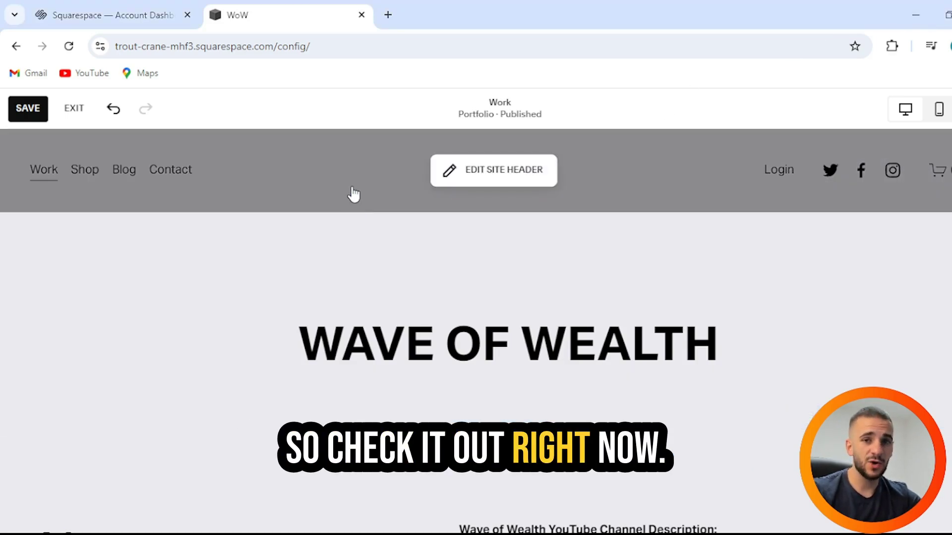
scroll(476, 262, "down", 20)
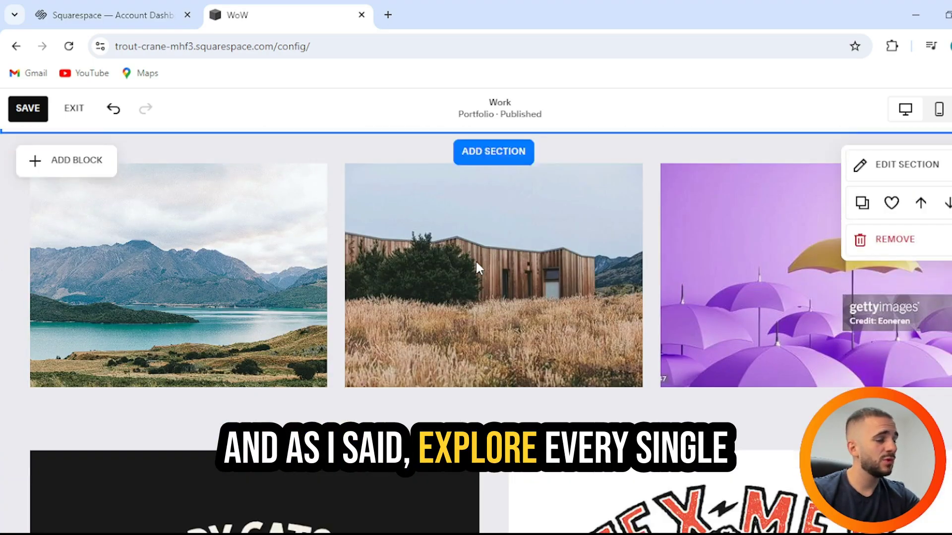
scroll(499, 269, "down", 8)
scroll(499, 270, "up", 9)
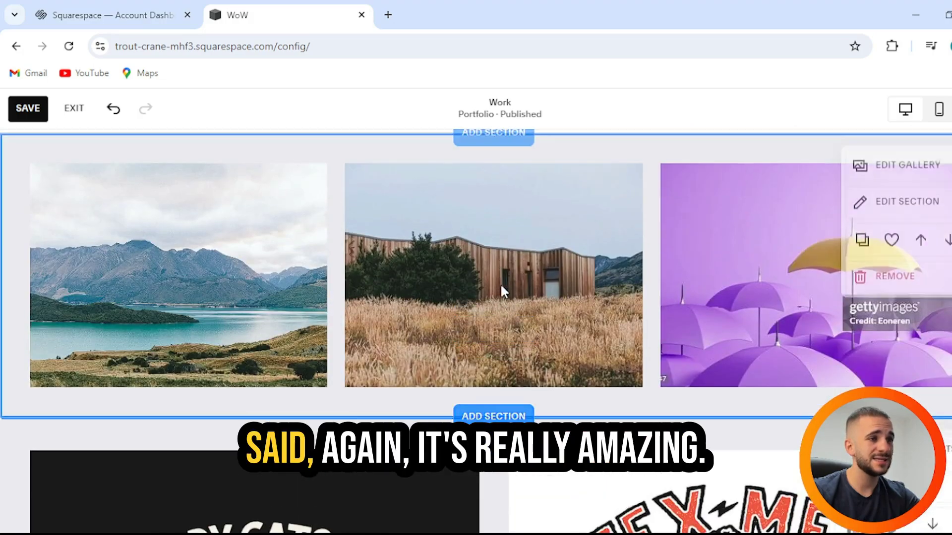
left_click(519, 414)
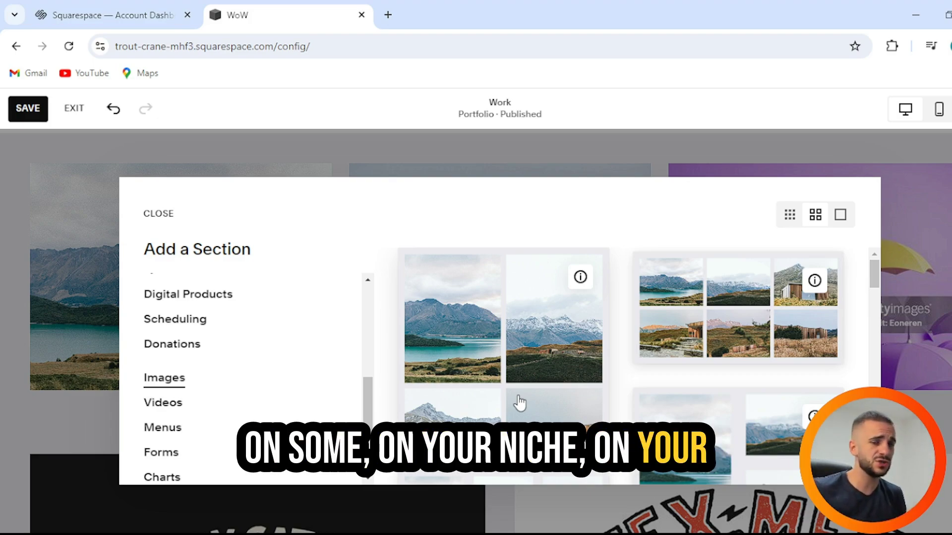
Step: Insert a blank section below the three-photo gallery and show its block types
scroll(251, 336, "down", 3)
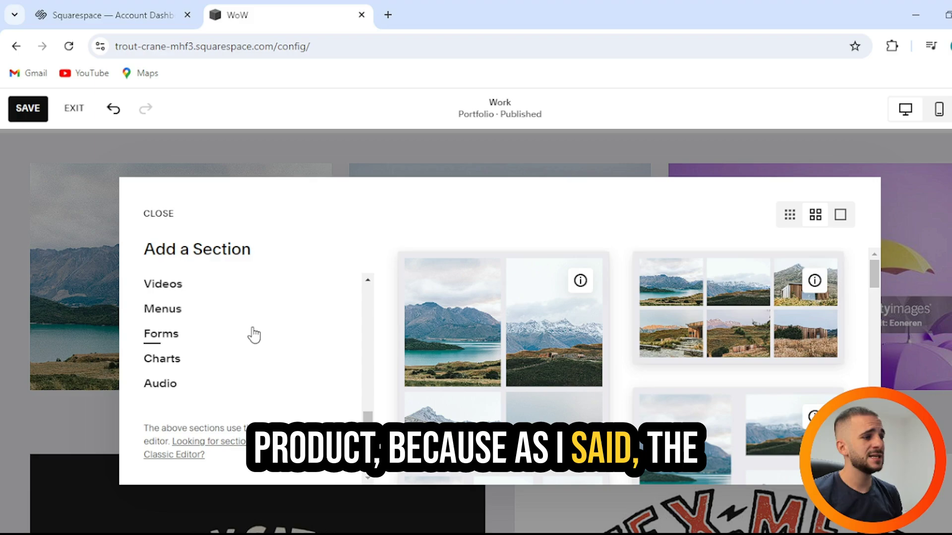
scroll(256, 329, "up", 10)
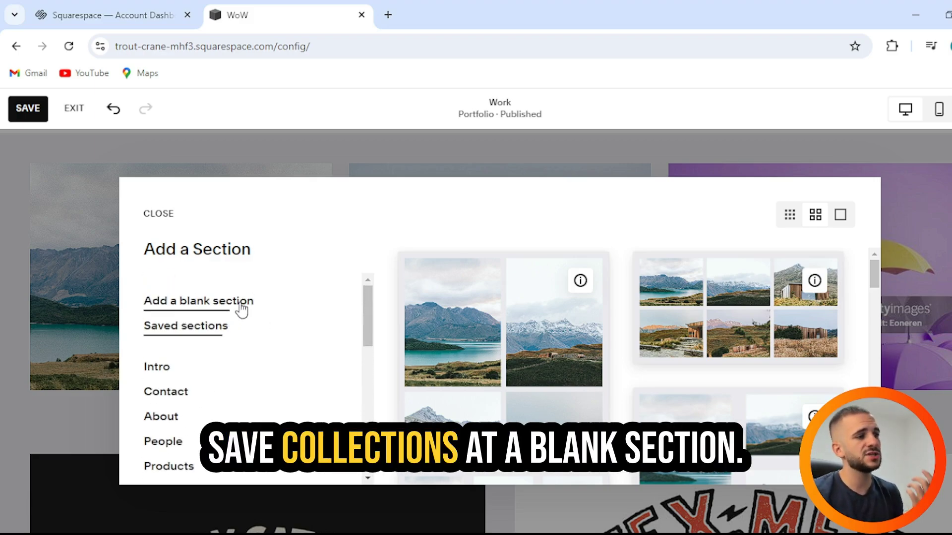
left_click(248, 303)
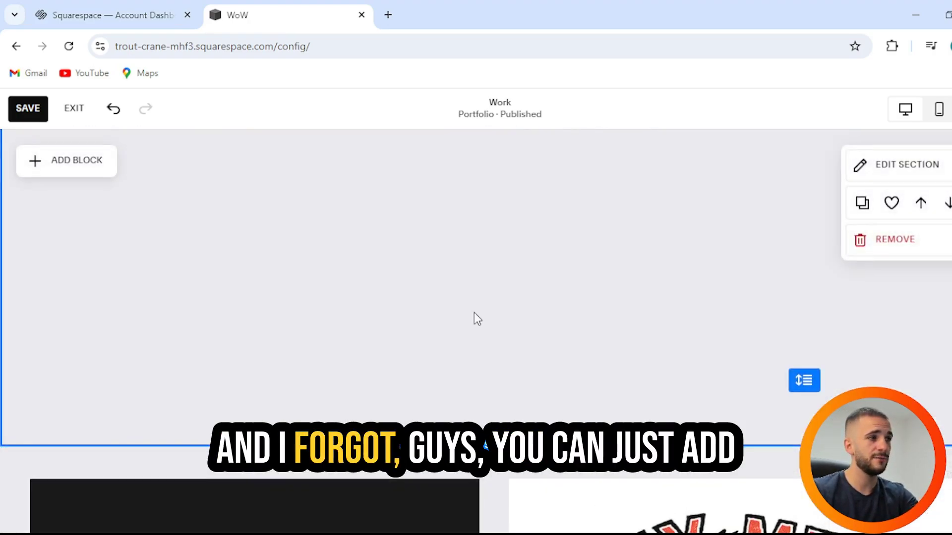
scroll(475, 318, "up", 2)
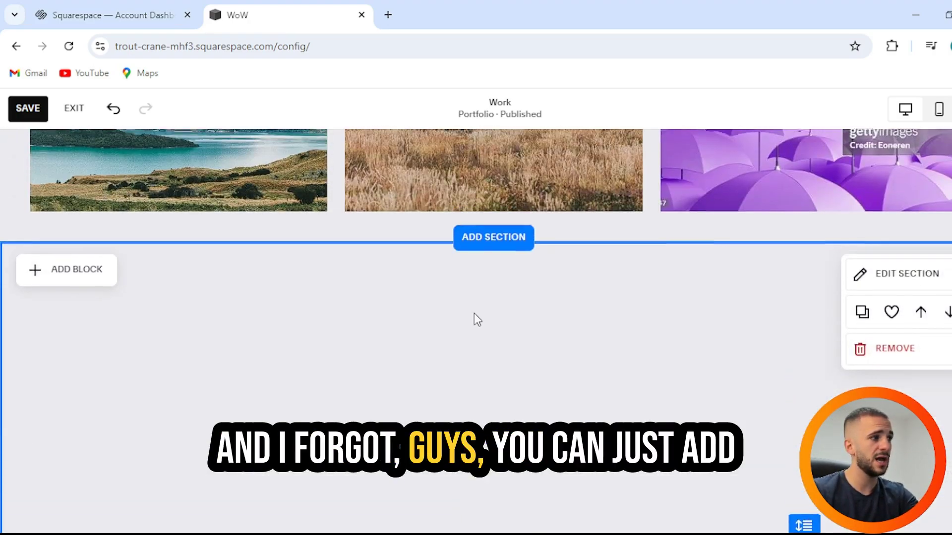
left_click(59, 272)
scroll(64, 357, "down", 4)
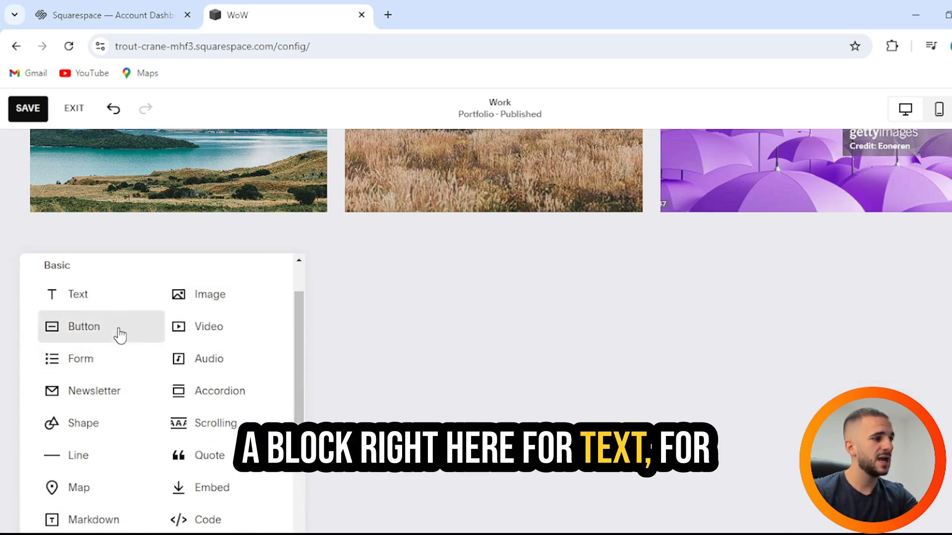
Step: Remove the empty section below the gallery, confirming the deletion
left_click(629, 286)
left_click(922, 357)
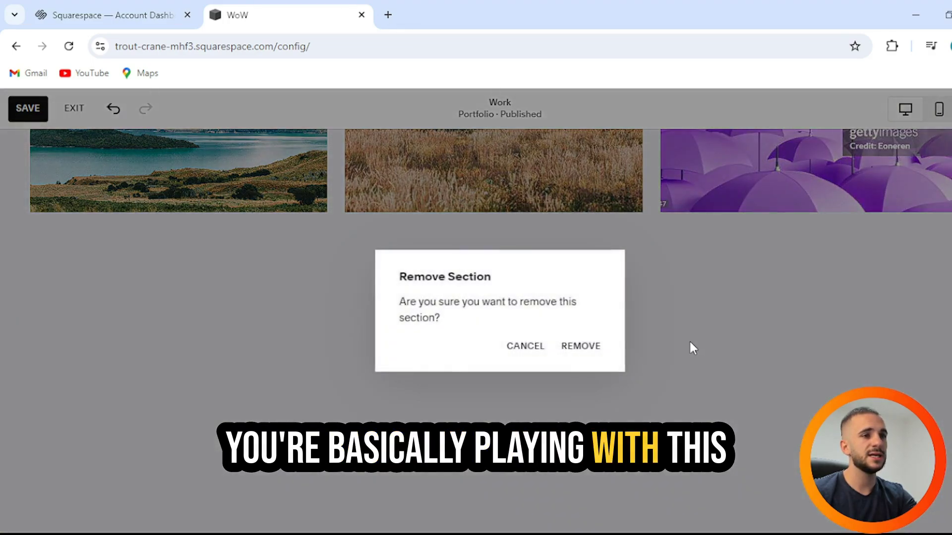
left_click(577, 347)
scroll(685, 335, "up", 6)
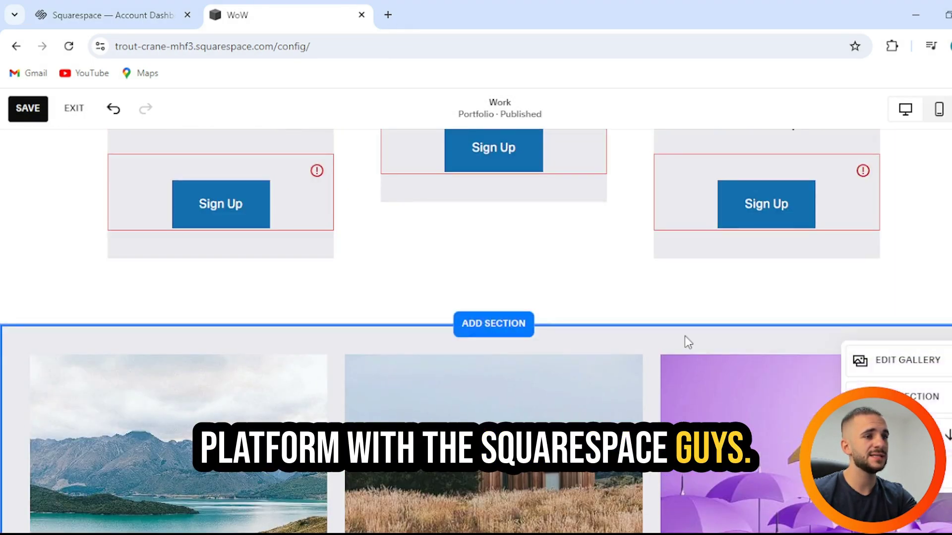
scroll(685, 335, "down", 7)
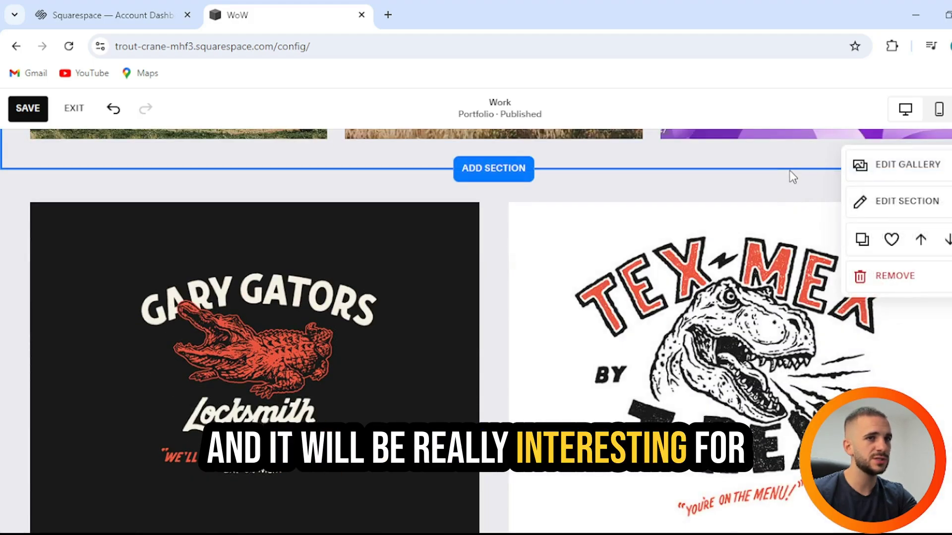